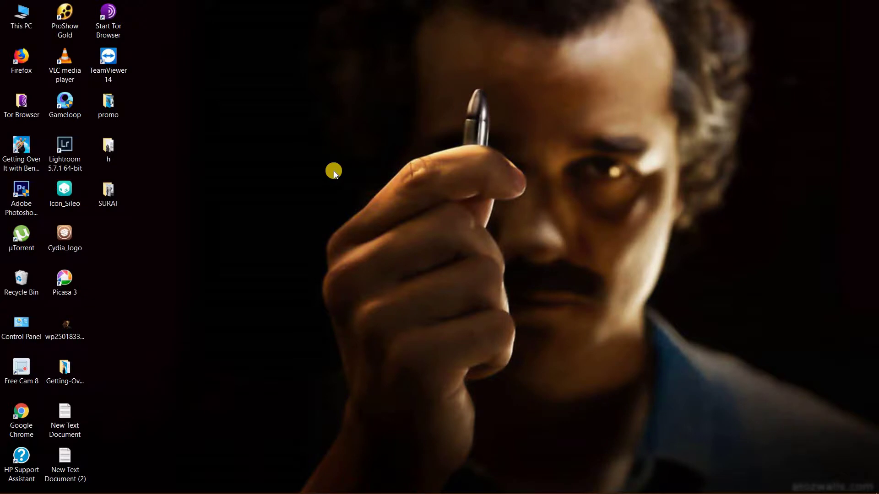
# Step: Launch Adobe Photoshop CS6 from its desktop shortcut
pyautogui.doubleClick(20, 196)
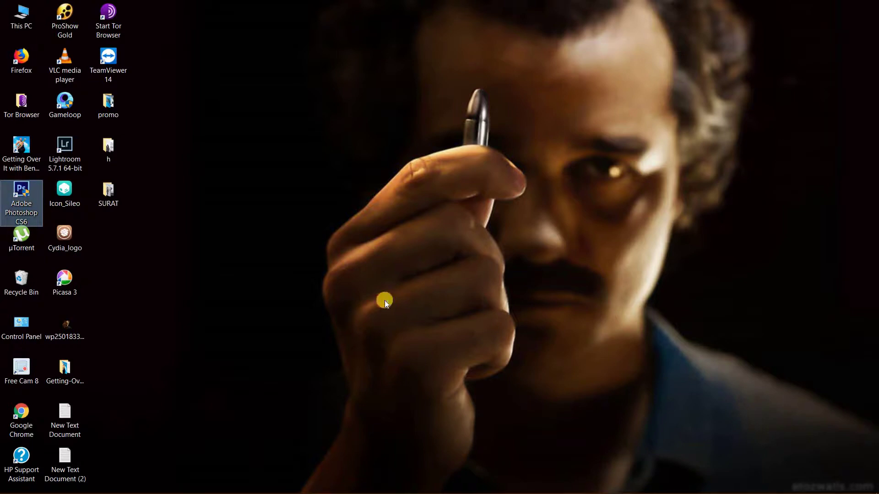
pyautogui.click(374, 317)
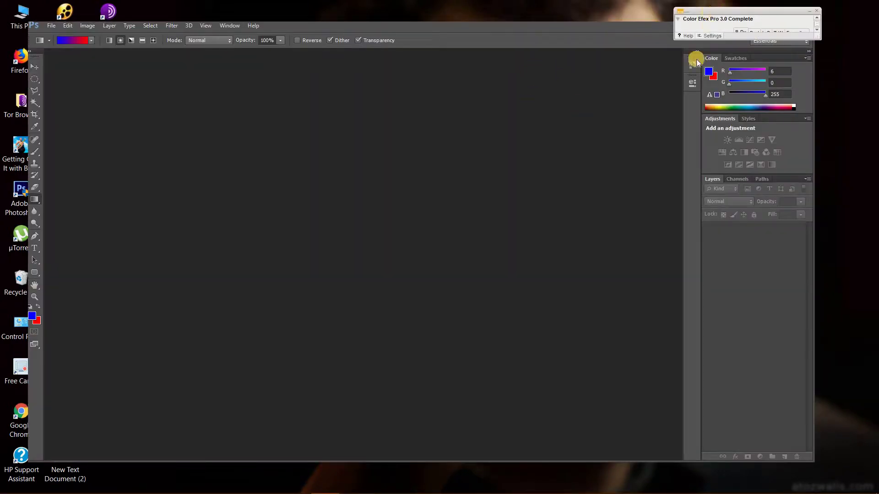
# Step: Maximize the Photoshop window and collapse the Color Efex Pro panel
pyautogui.click(784, 23)
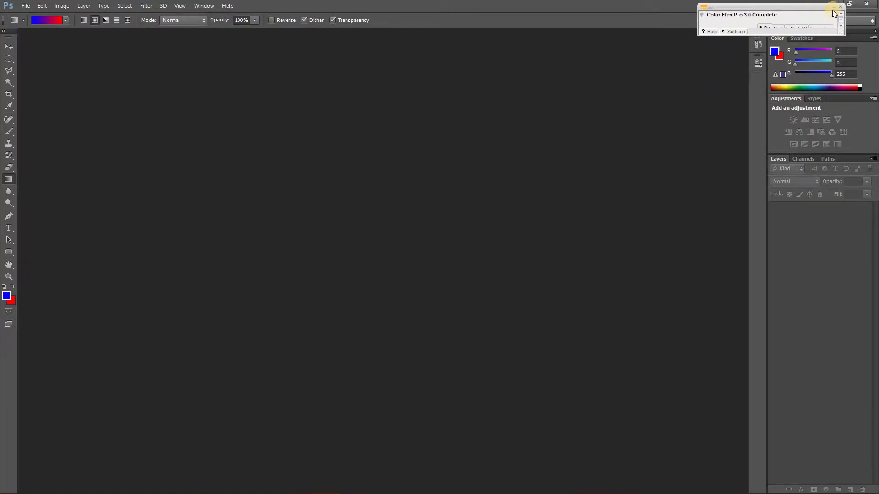
pyautogui.click(833, 7)
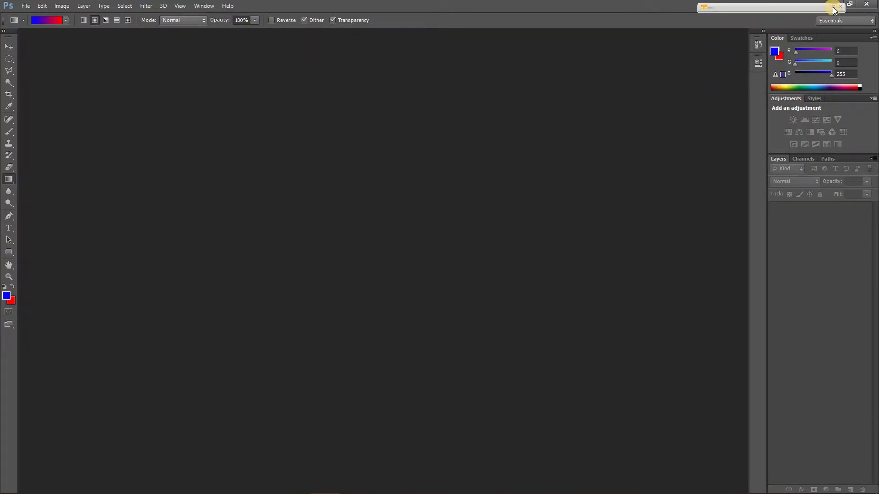
pyautogui.click(25, 6)
# Step: Set the background colour to white (ffffff)
pyautogui.click(10, 301)
pyautogui.click(794, 265)
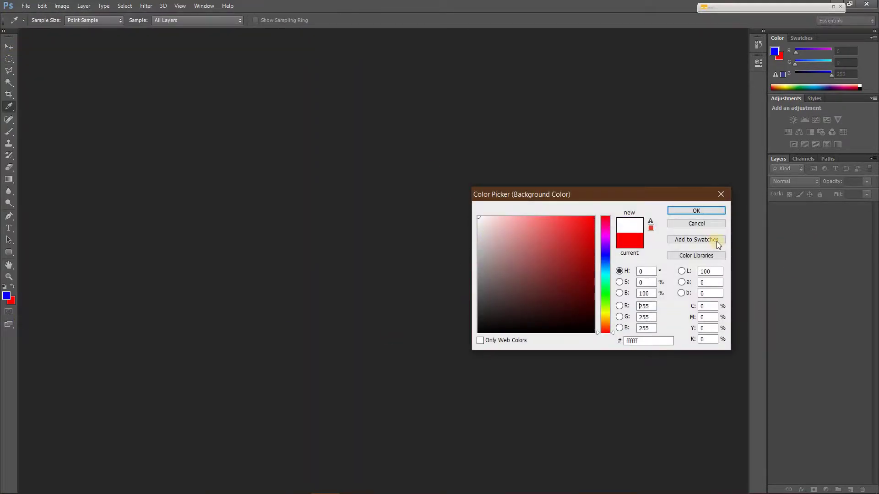
pyautogui.press('Return')
pyautogui.press('g')
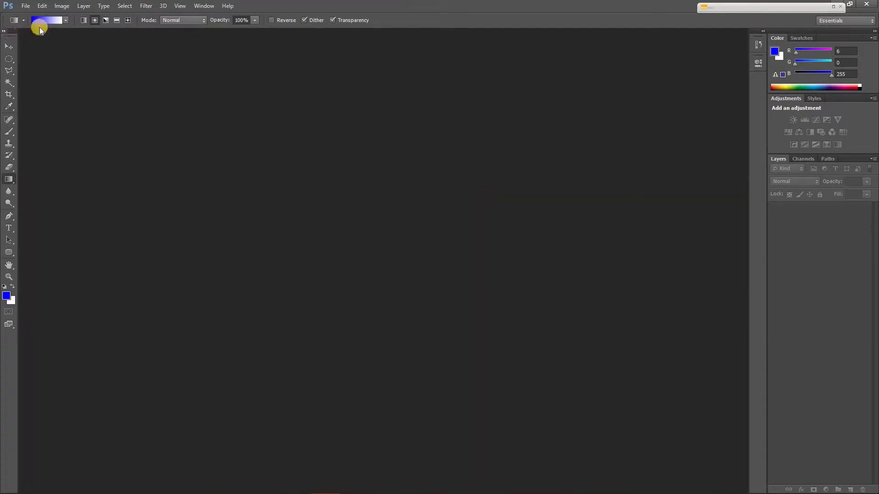
# Step: Create a new 1920×1080 px, 72 ppi document filled with the white background colour
pyautogui.click(26, 6)
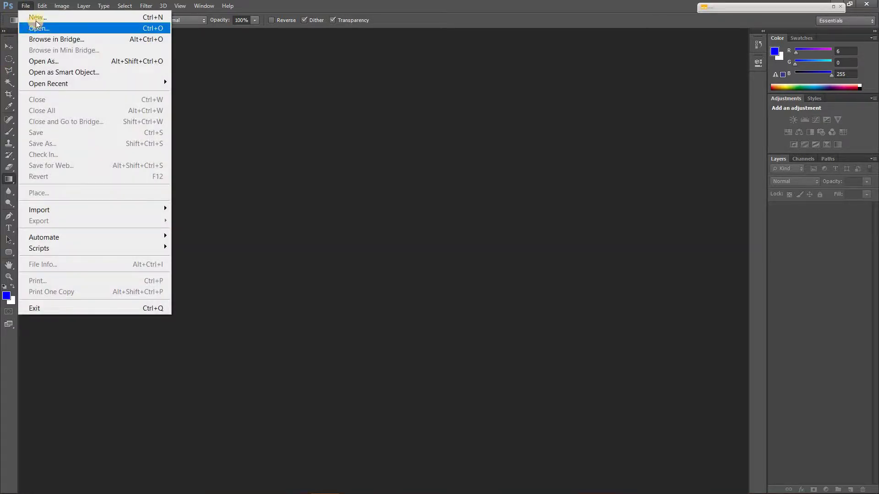
pyautogui.click(37, 21)
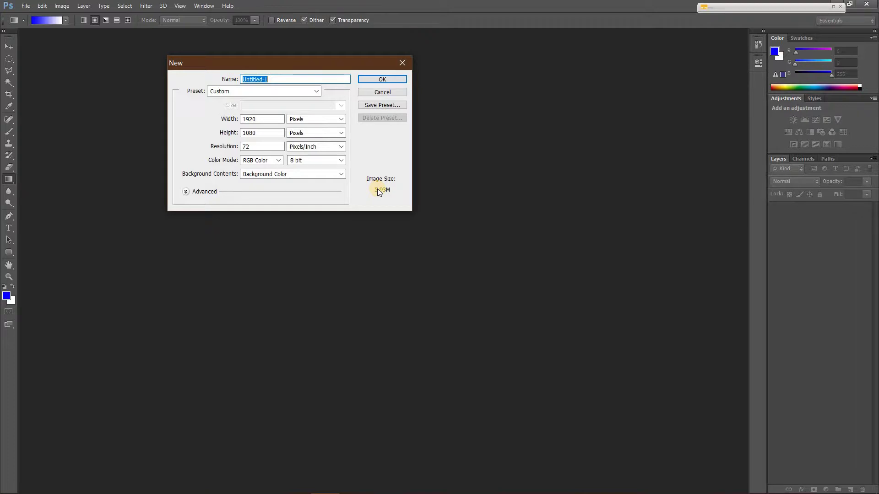
pyautogui.click(372, 81)
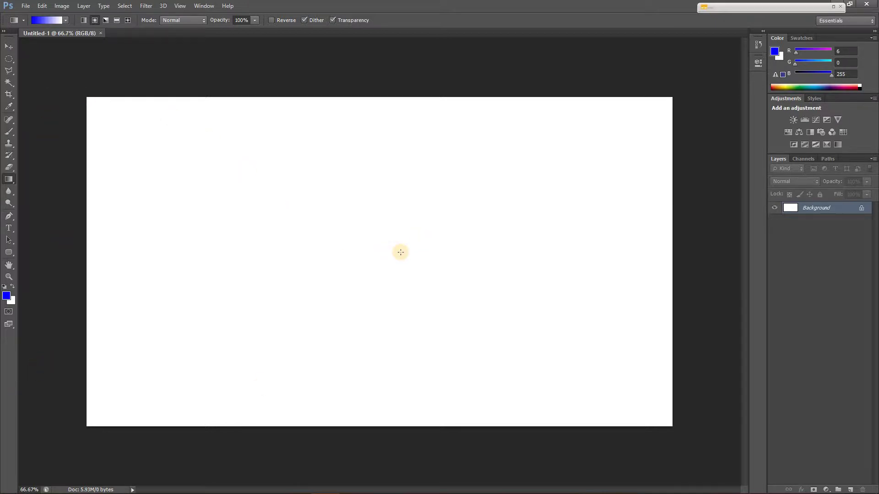
# Step: Open thumbnail-background-1920x1080.jpg from the Downloads folder
pyautogui.click(26, 5)
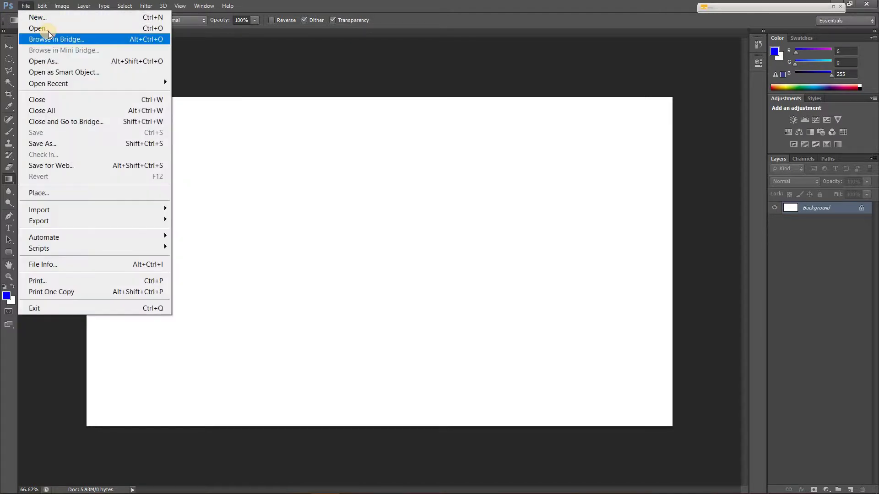
pyautogui.click(40, 28)
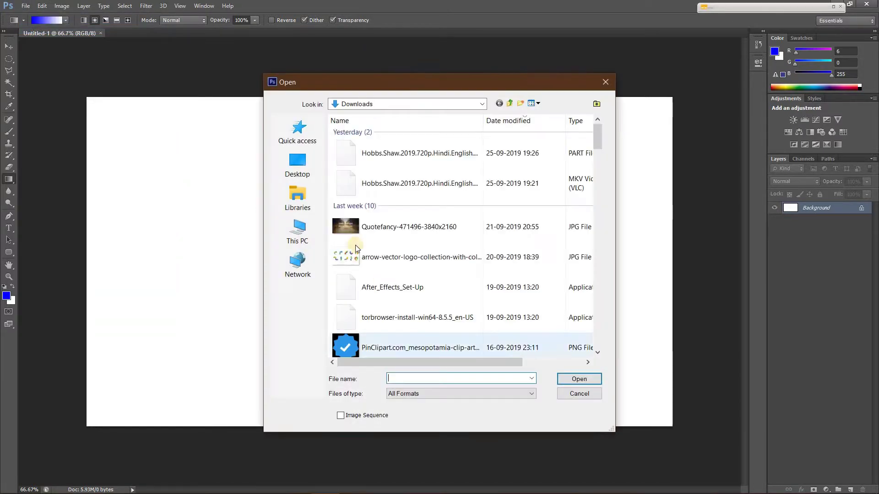
pyautogui.scroll(-2, 413, 276)
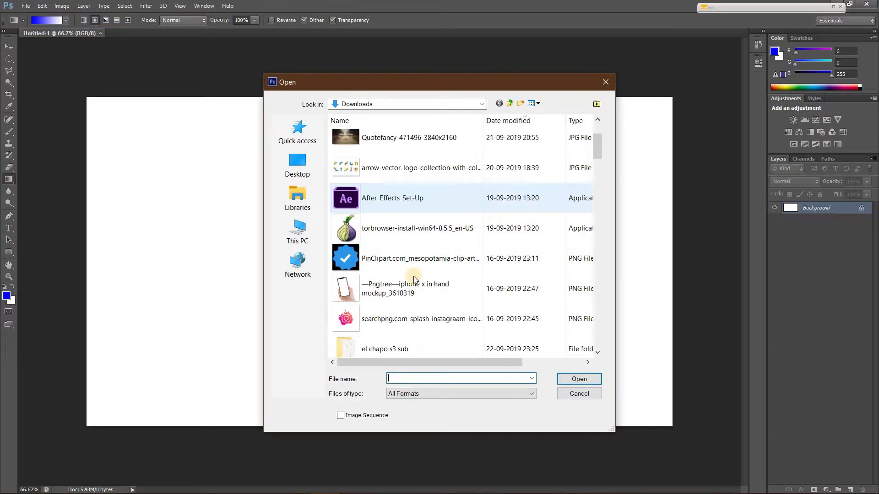
pyautogui.scroll(-1, 413, 276)
pyautogui.scroll(-1, 413, 276)
pyautogui.scroll(-1, 413, 276)
pyautogui.scroll(-1, 413, 276)
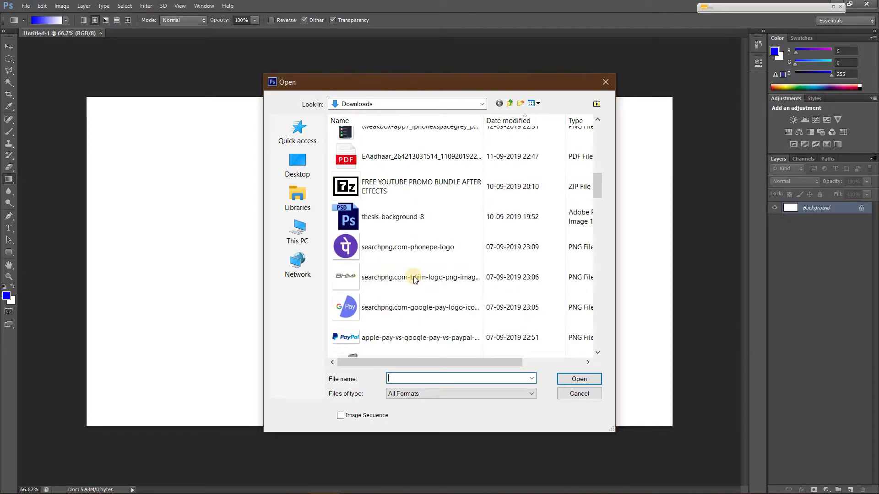
pyautogui.scroll(-2, 412, 277)
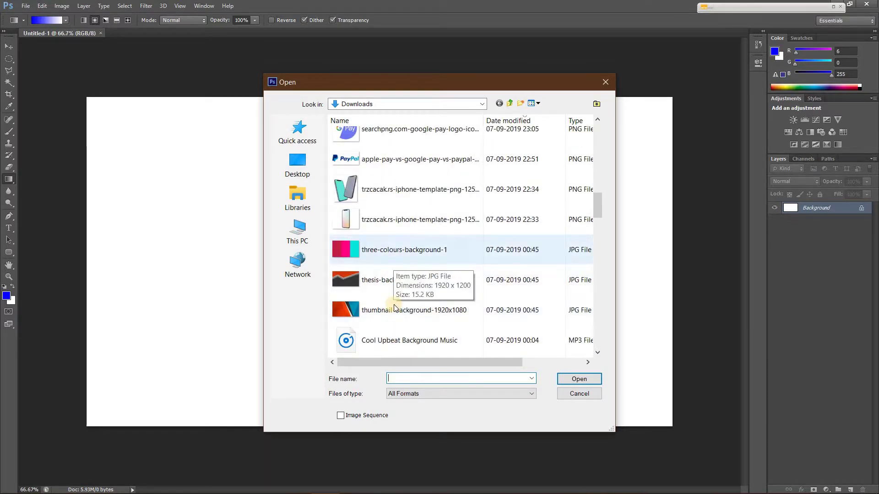
pyautogui.click(394, 310)
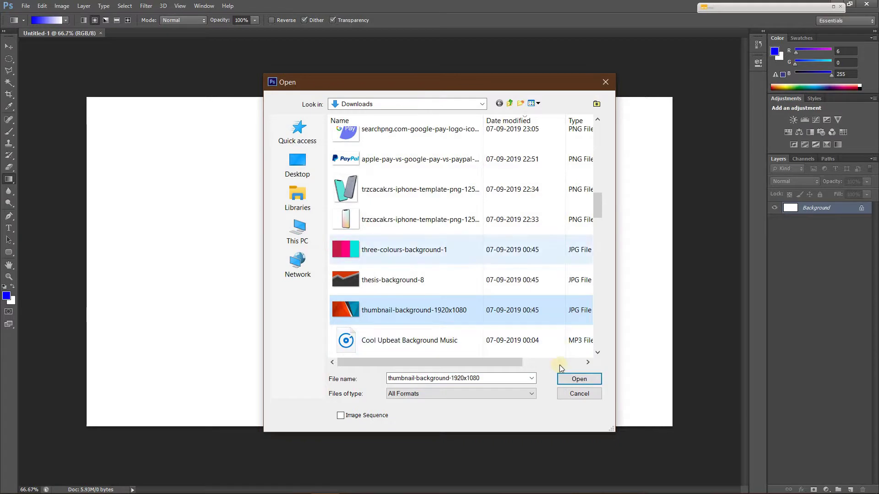
pyautogui.click(570, 381)
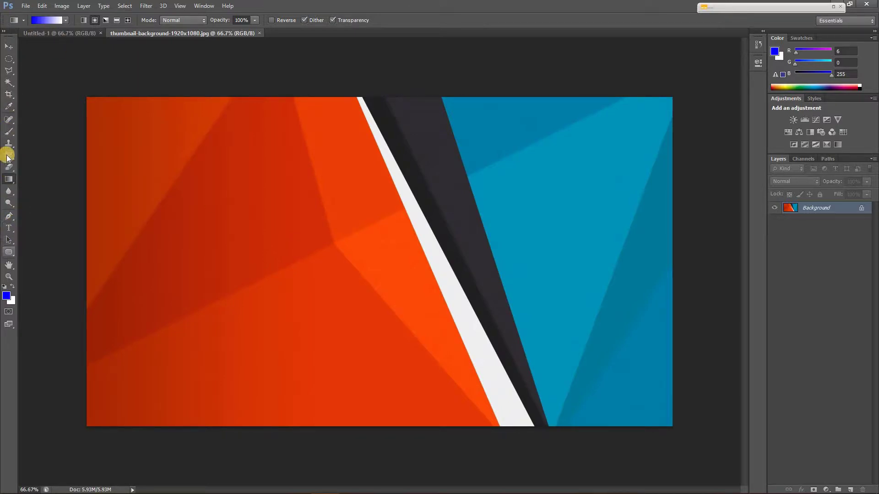
# Step: Set a 16:9, 1920×1080 crop on the orange-and-blue background image
pyautogui.click(10, 95)
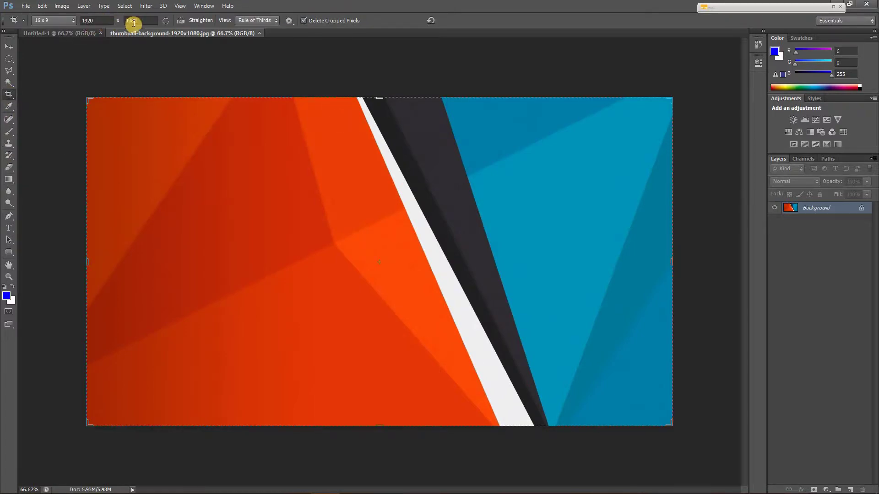
pyautogui.doubleClick(141, 20)
pyautogui.click(154, 21)
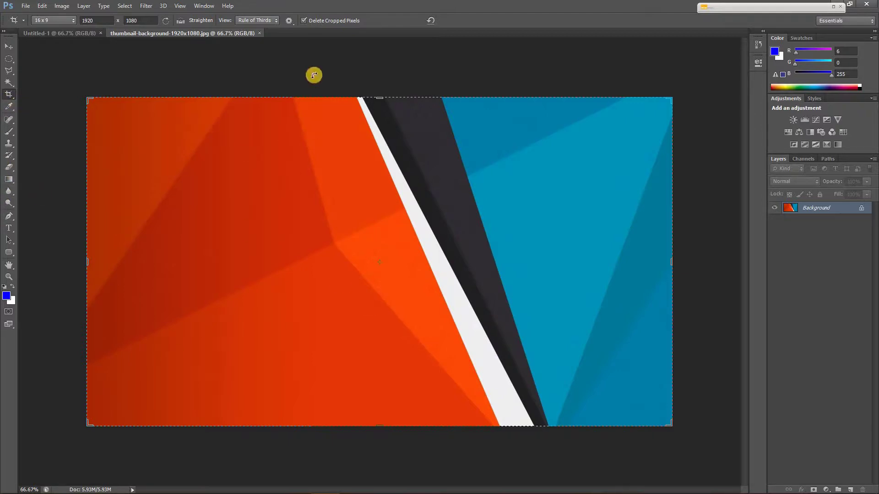
# Step: Apply a heavy Gaussian Blur, radius about 115 px, to the background
pyautogui.click(163, 6)
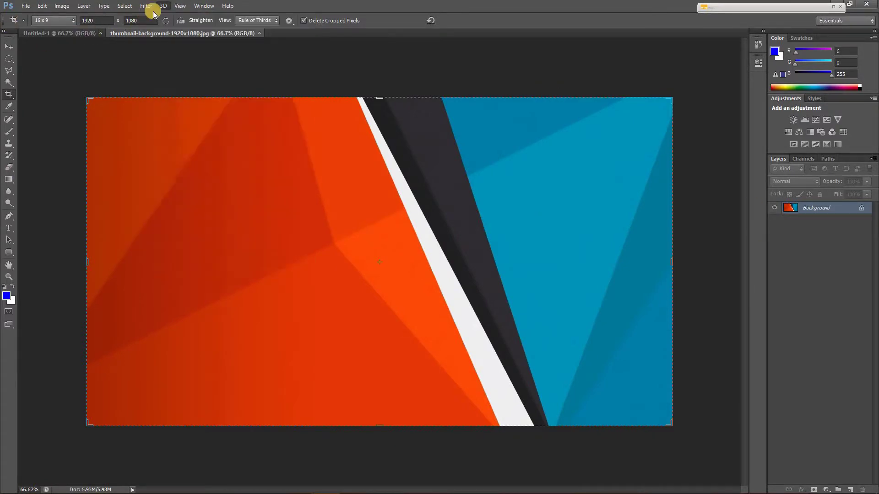
pyautogui.click(125, 6)
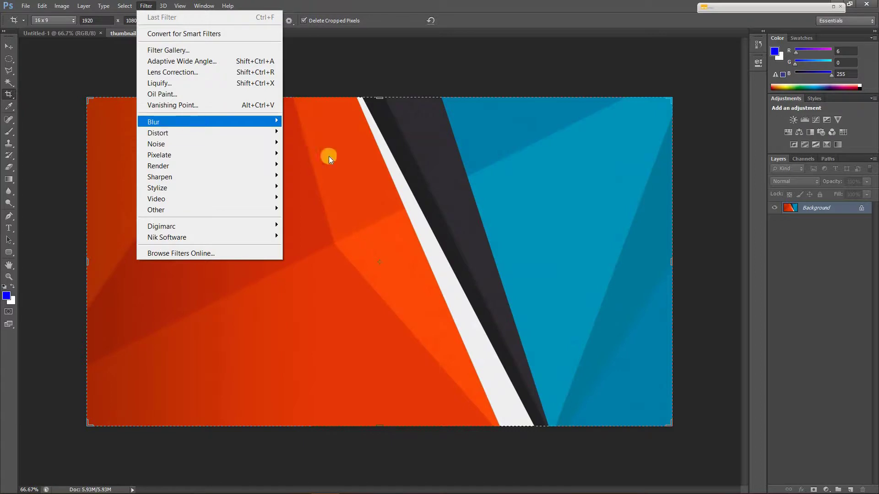
pyautogui.moveTo(210, 122)
pyautogui.click(314, 203)
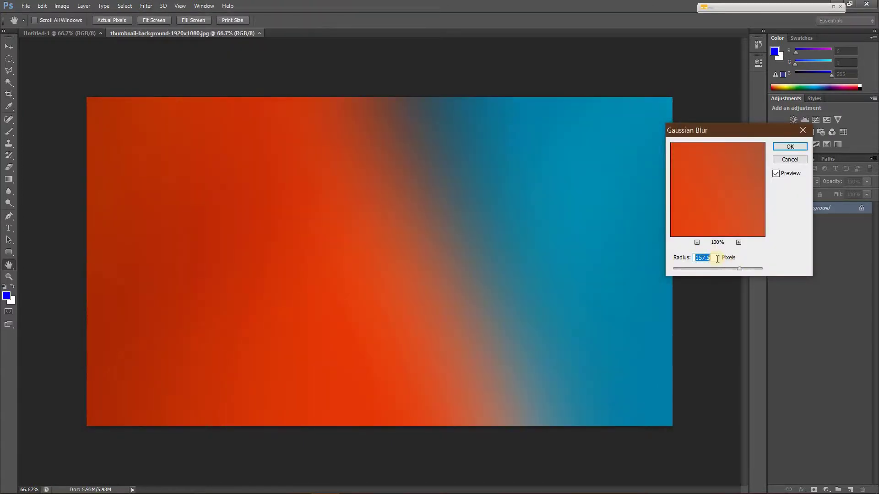
pyautogui.click(721, 269)
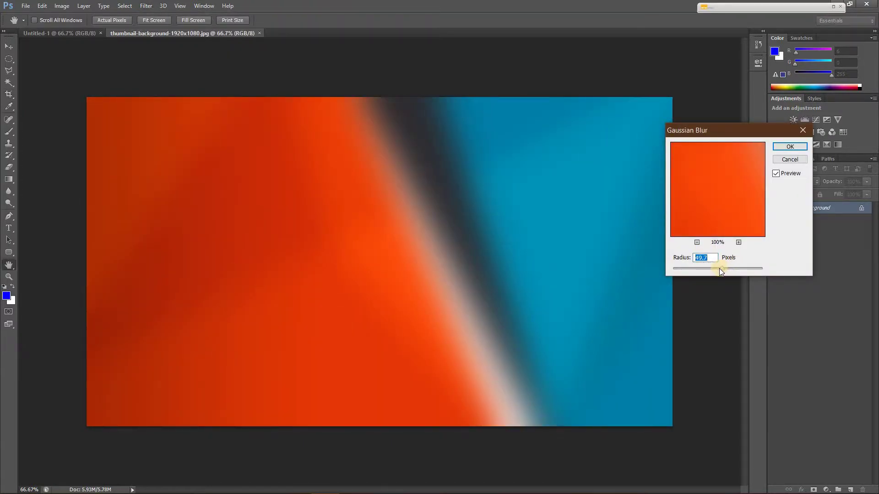
pyautogui.moveTo(725, 268); pyautogui.dragTo(732, 269)
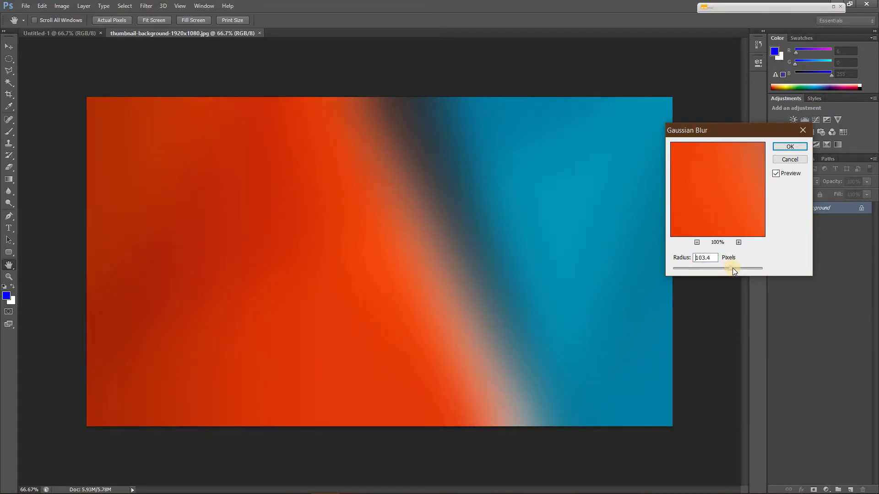
pyautogui.click(790, 147)
pyautogui.press('c')
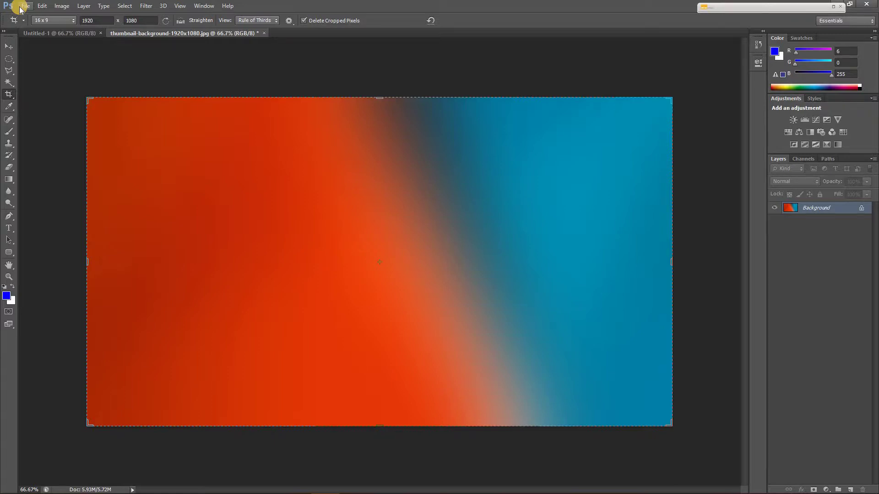
# Step: Open the iPhone template PNG from the Downloads folder
pyautogui.click(23, 7)
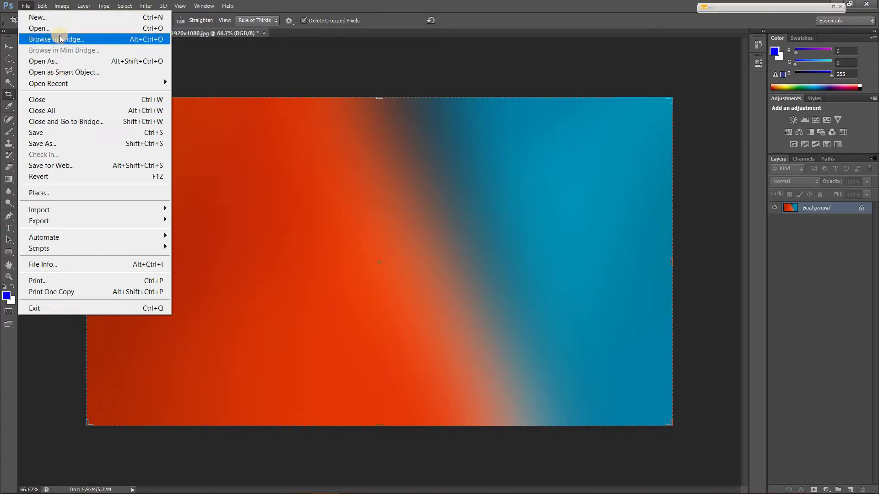
pyautogui.click(60, 29)
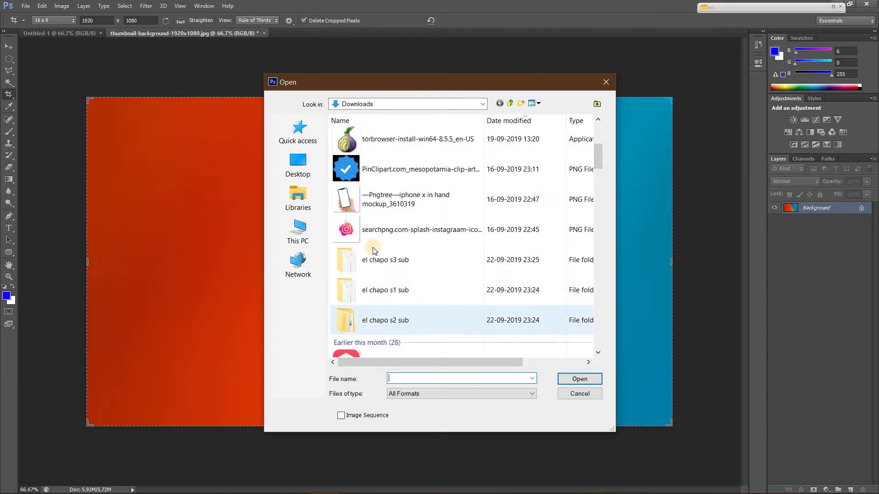
pyautogui.scroll(-1, 373, 270)
pyautogui.scroll(-2, 373, 270)
pyautogui.scroll(-1, 376, 266)
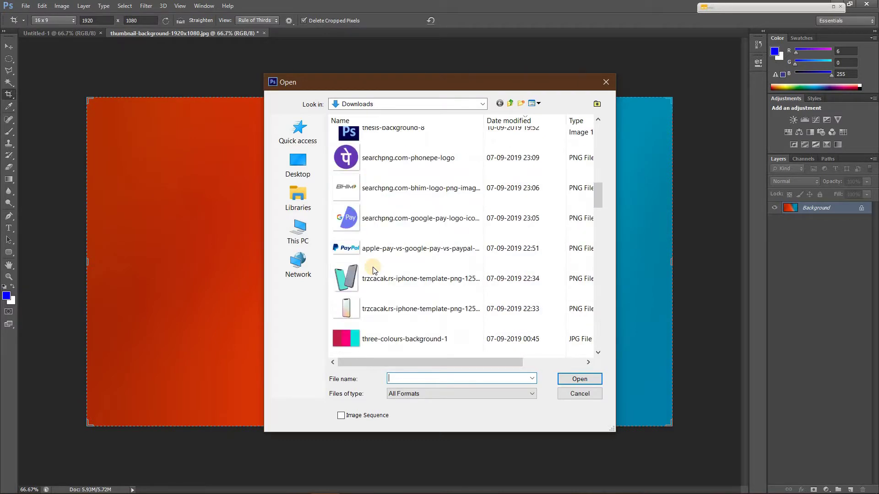
pyautogui.scroll(-1, 379, 259)
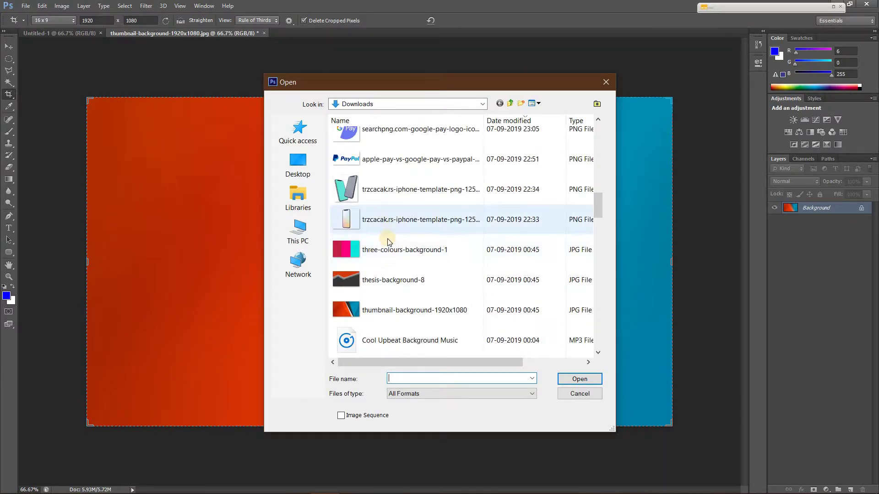
pyautogui.scroll(-1, 387, 246)
pyautogui.scroll(1, 387, 246)
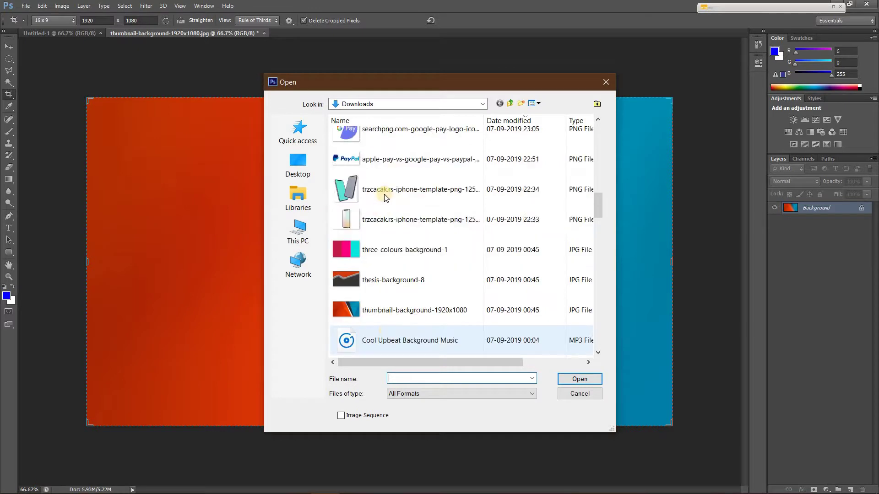
pyautogui.click(390, 221)
pyautogui.click(590, 381)
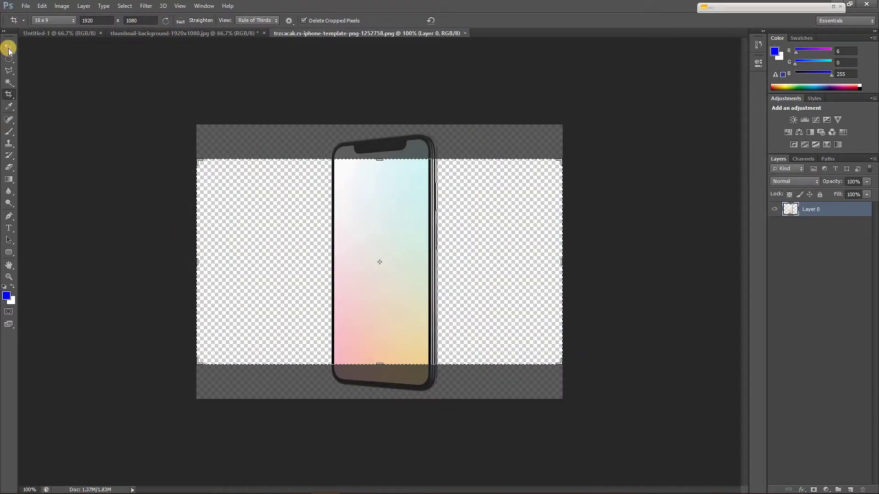
# Step: Drag the iPhone mockup onto the thumbnail background as a new layer
pyautogui.click(9, 47)
pyautogui.moveTo(368, 256)
pyautogui.mouseDown()
pyautogui.moveTo(197, 34)
pyautogui.moveTo(291, 34)
pyautogui.mouseUp()
pyautogui.moveTo(319, 267); pyautogui.dragTo(319, 267)
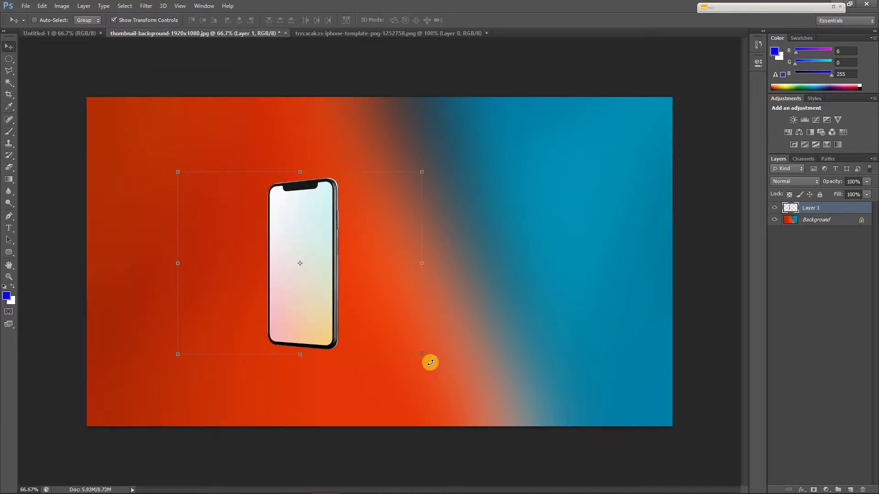
# Step: Tilt the phone clockwise, enlarge it, and move it over the blue right side
pyautogui.moveTo(429, 362)
pyautogui.mouseDown()
pyautogui.moveTo(427, 381)
pyautogui.moveTo(414, 364)
pyautogui.moveTo(553, 484)
pyautogui.mouseUp()
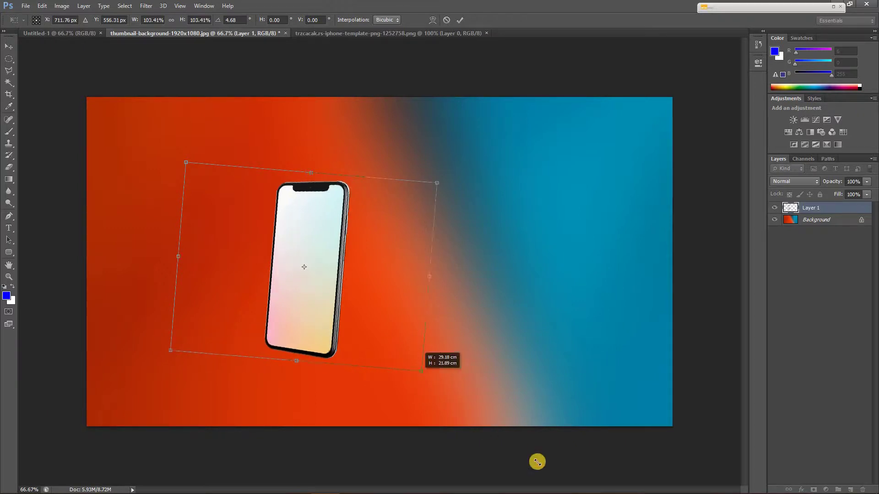
pyautogui.moveTo(415, 329)
pyautogui.mouseDown()
pyautogui.moveTo(655, 260)
pyautogui.moveTo(412, 273)
pyautogui.mouseUp()
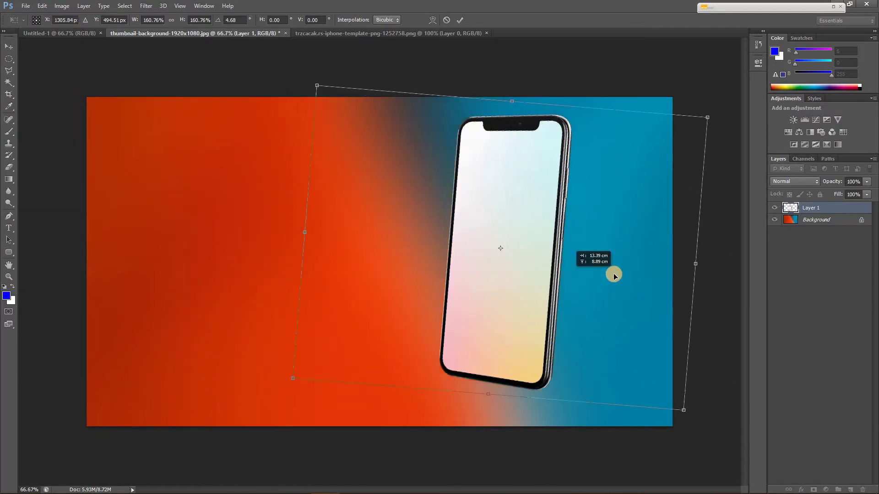
pyautogui.moveTo(411, 273); pyautogui.dragTo(628, 286)
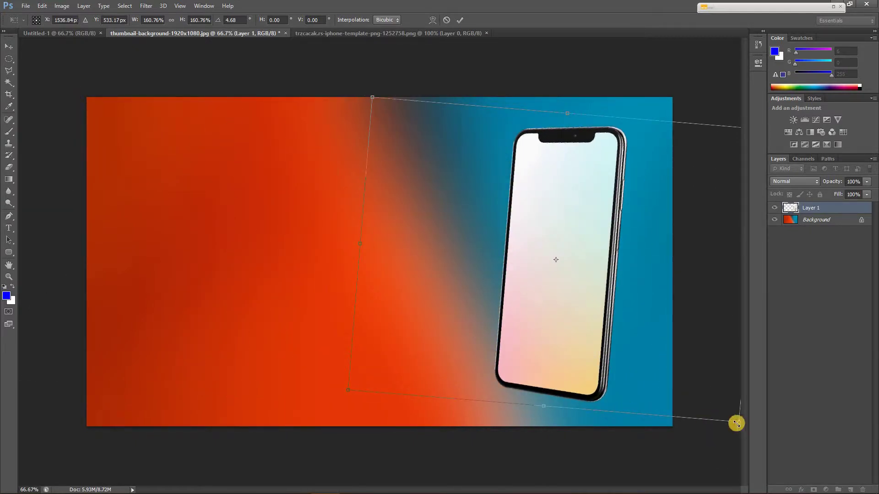
pyautogui.moveTo(736, 423); pyautogui.dragTo(761, 459)
pyautogui.moveTo(661, 375); pyautogui.dragTo(639, 344)
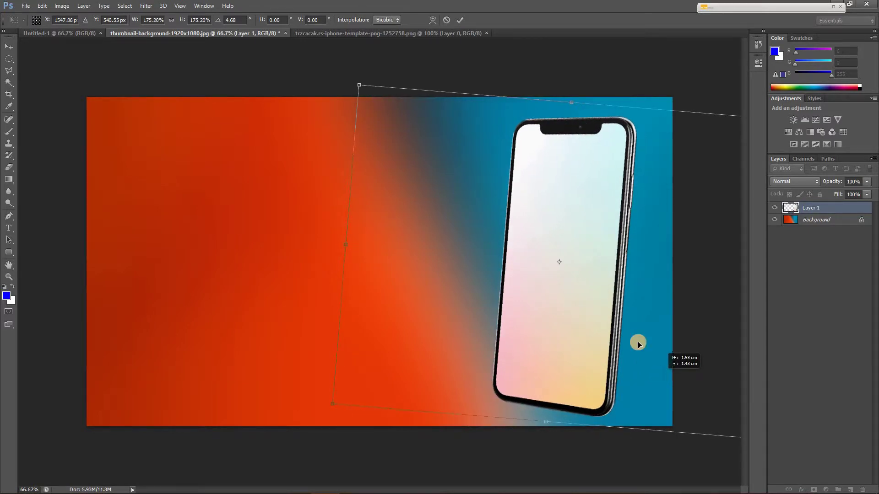
pyautogui.click(458, 18)
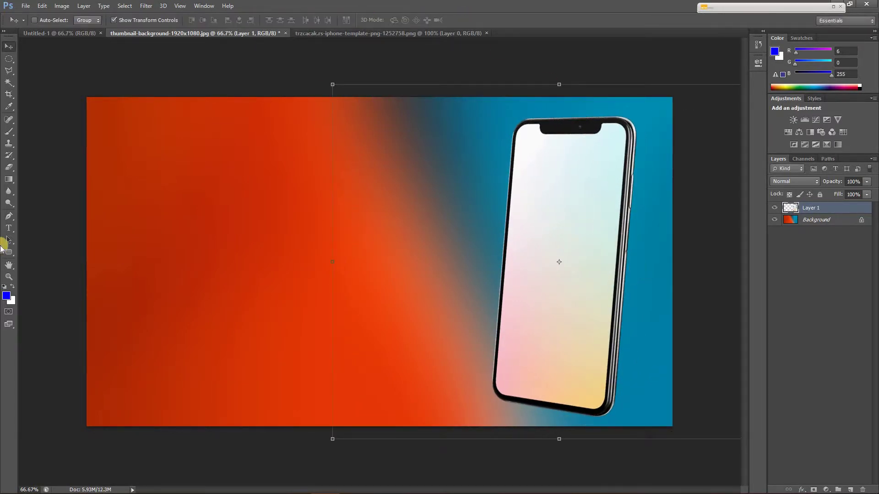
# Step: Unlock the Background layer and nudge the background and phone slightly
pyautogui.click(861, 221)
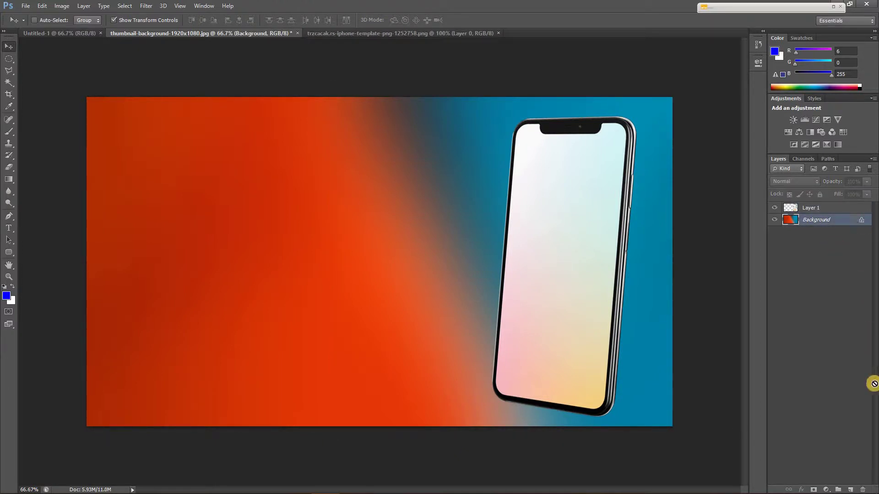
pyautogui.moveTo(861, 219); pyautogui.dragTo(863, 490)
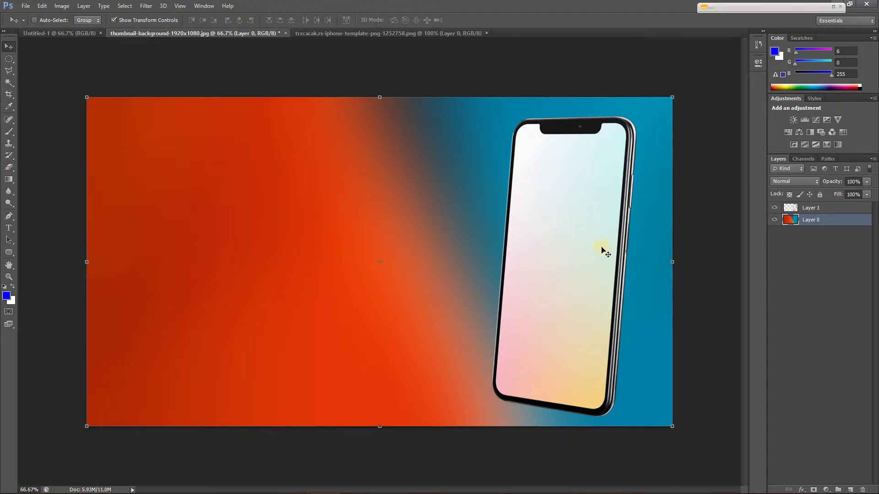
pyautogui.moveTo(582, 260); pyautogui.dragTo(575, 265)
pyautogui.keyDown('ctrl'); pyautogui.click(569, 243); pyautogui.keyUp('ctrl')
pyautogui.moveTo(598, 224); pyautogui.dragTo(609, 223)
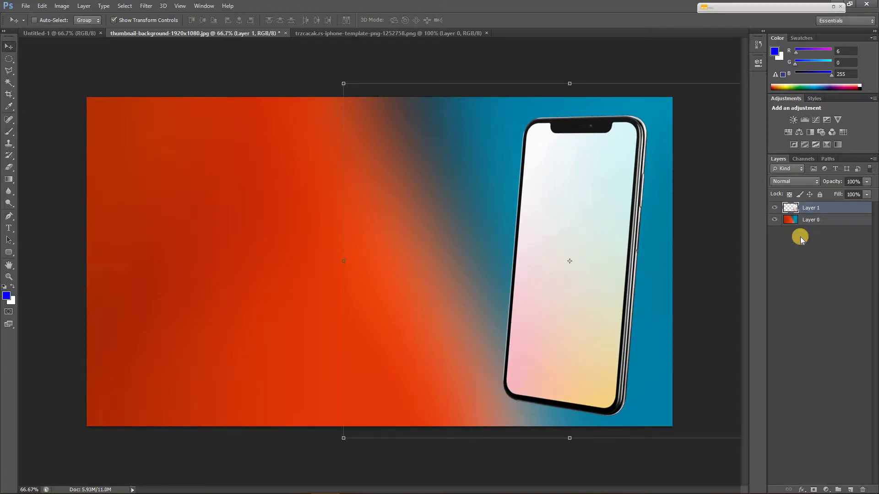
# Step: Apply Levels to the phone layer with black input about 53 and white input 231
pyautogui.hotkey('ctrl', 'l')
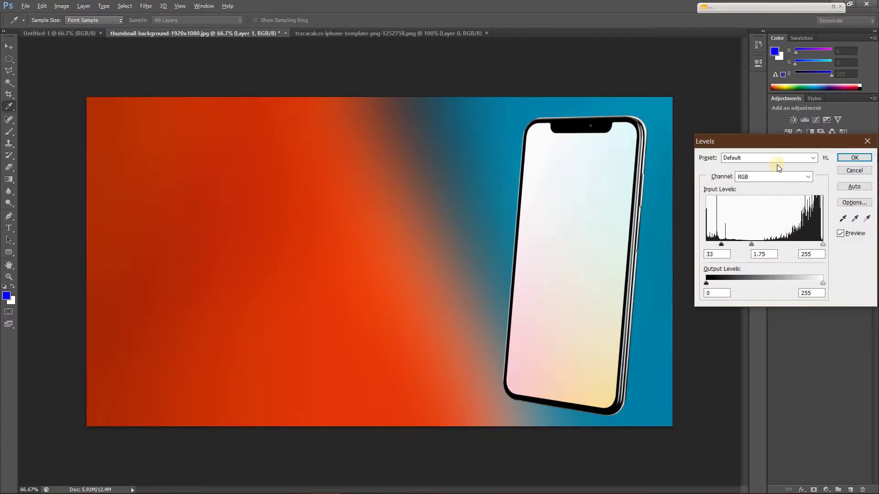
pyautogui.moveTo(764, 142); pyautogui.dragTo(751, 90)
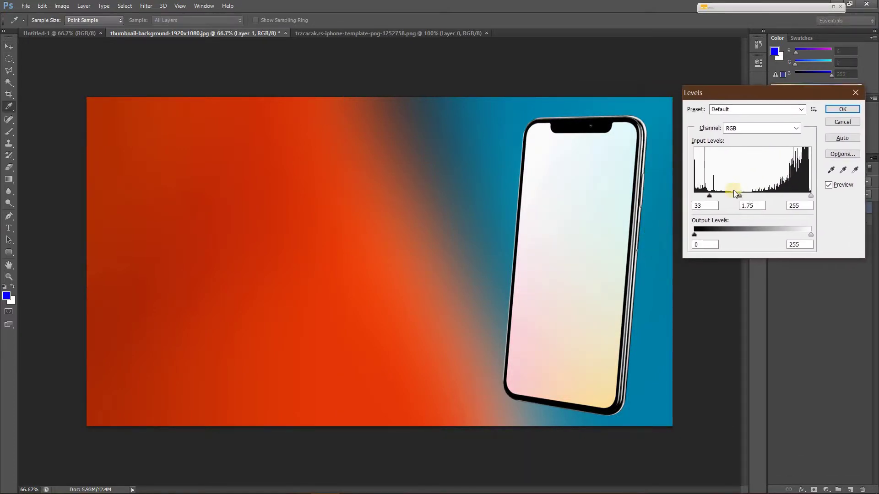
pyautogui.moveTo(707, 191); pyautogui.dragTo(800, 194)
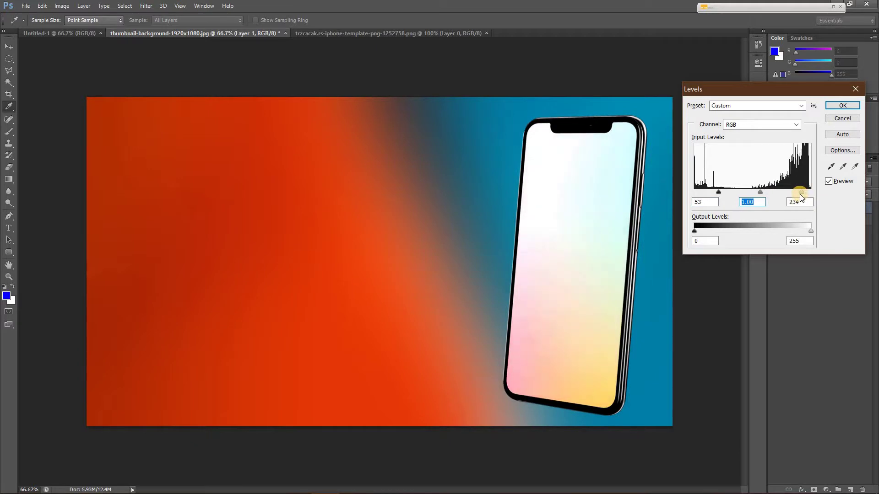
pyautogui.click(800, 198)
pyautogui.write('231')
pyautogui.click(837, 109)
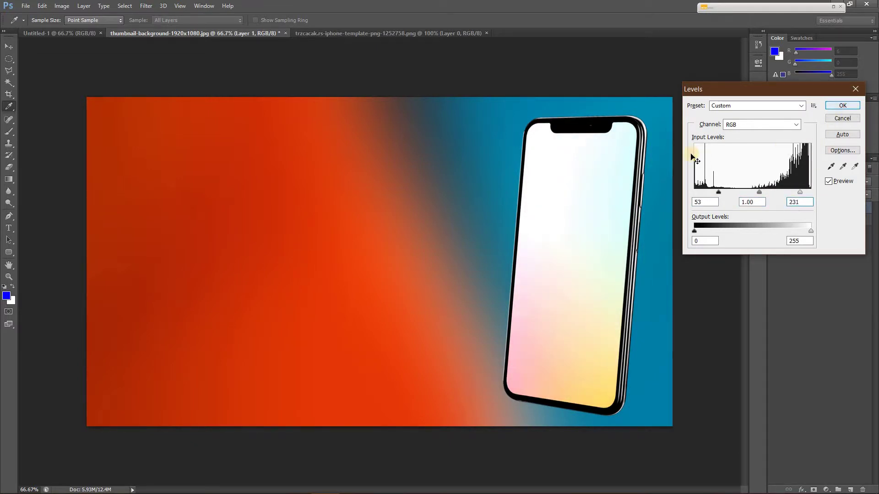
pyautogui.press('Return')
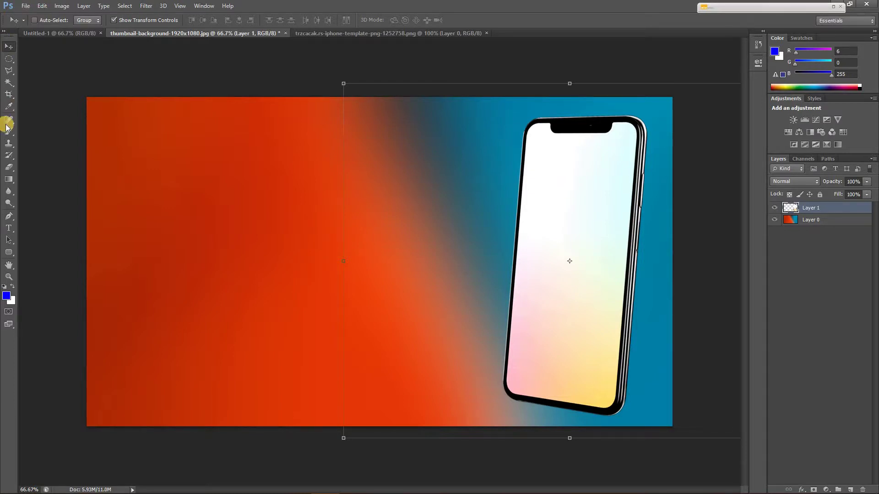
pyautogui.click(26, 6)
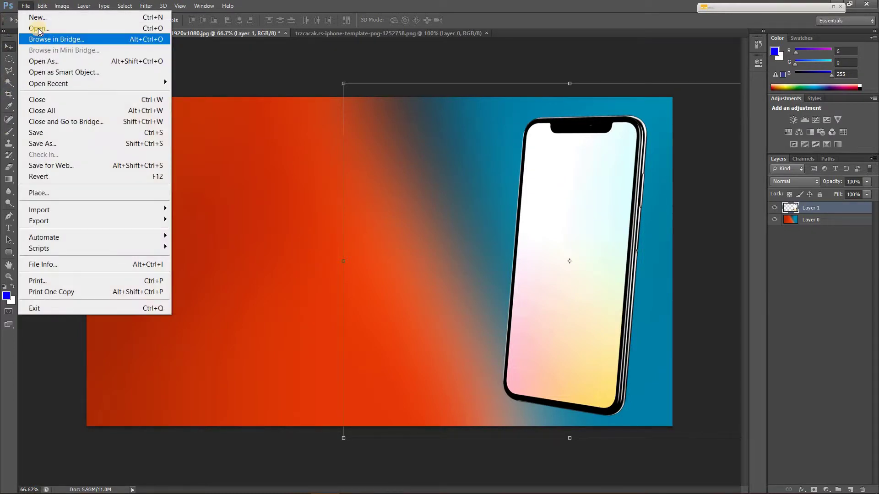
# Step: Cancel an Open attempt and return to the thumbnail background document
pyautogui.click(39, 29)
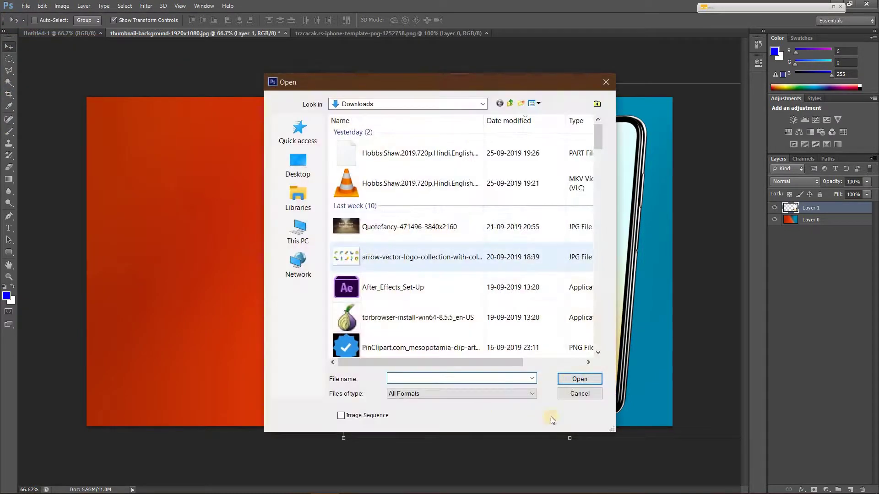
pyautogui.press('Escape')
pyautogui.click(26, 5)
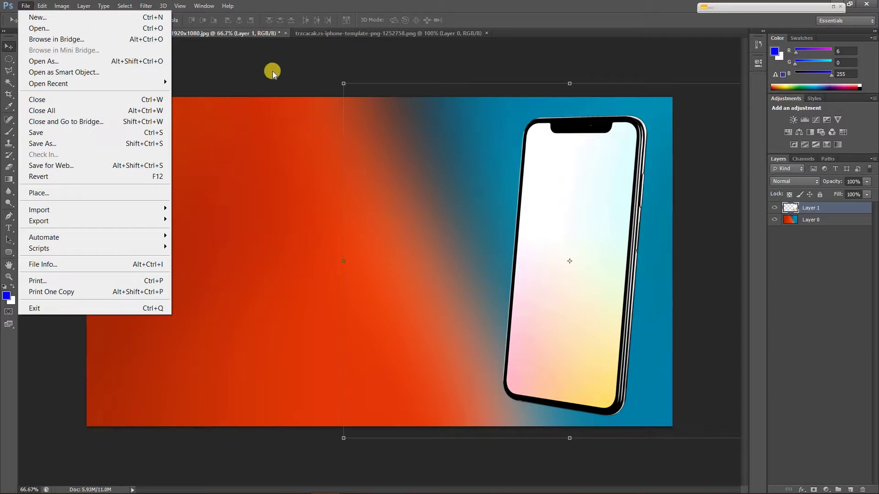
pyautogui.click(332, 32)
pyautogui.hotkey('ctrl', 'Tab')
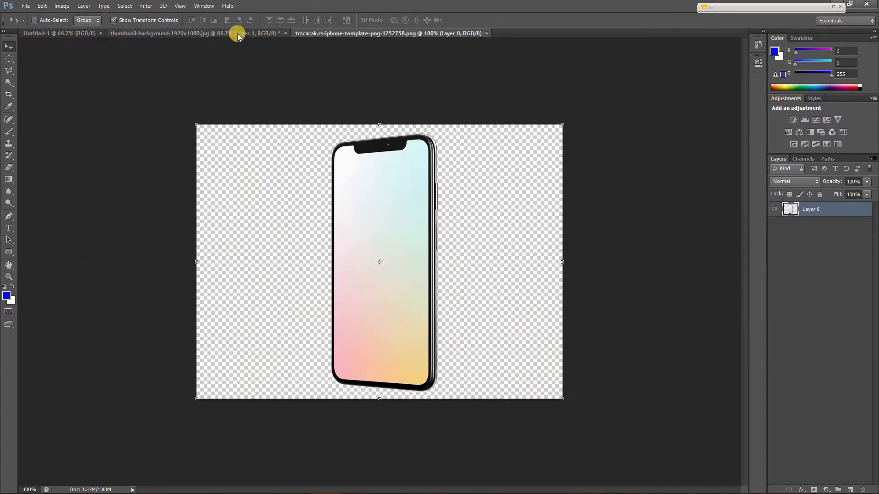
pyautogui.click(238, 37)
# Step: Place tweakbox-original-120px-small from Downloads into the thumbnail
pyautogui.click(23, 7)
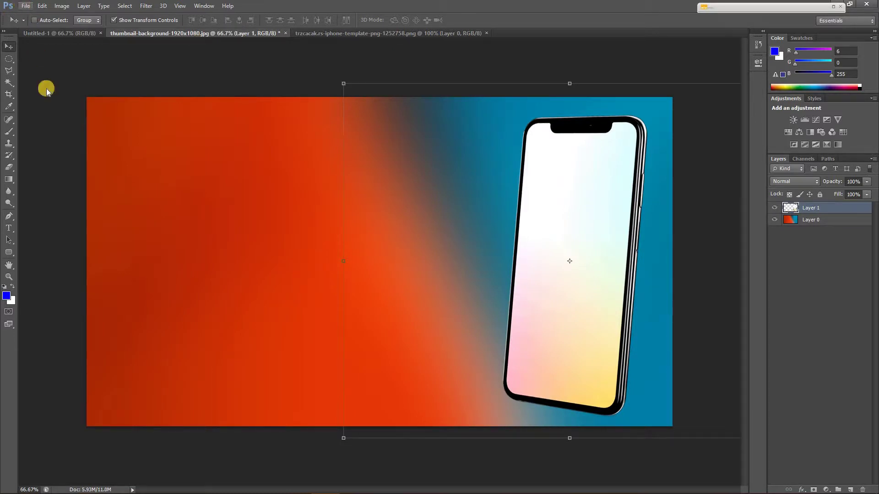
pyautogui.click(140, 189)
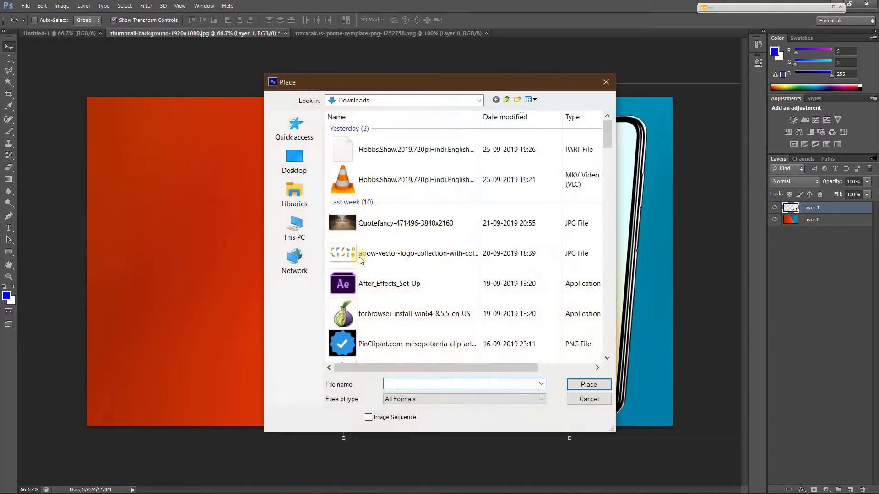
pyautogui.scroll(-2, 380, 284)
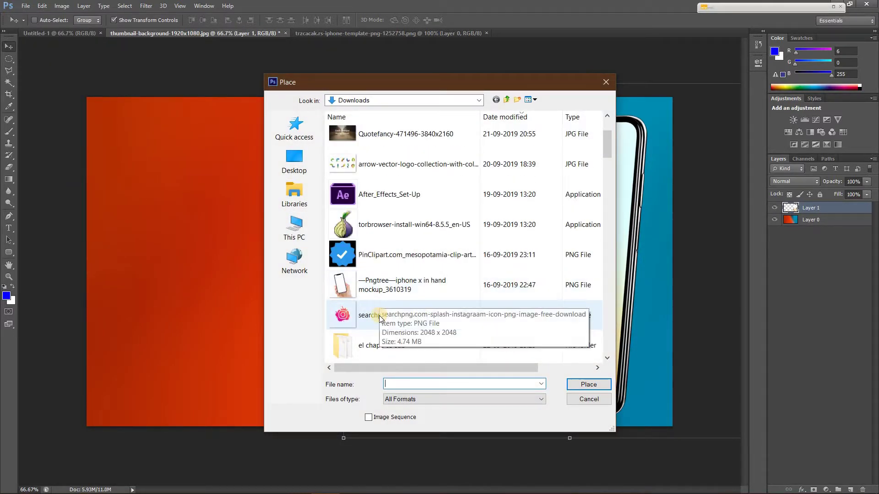
pyautogui.scroll(-1, 379, 315)
pyautogui.scroll(-1, 389, 280)
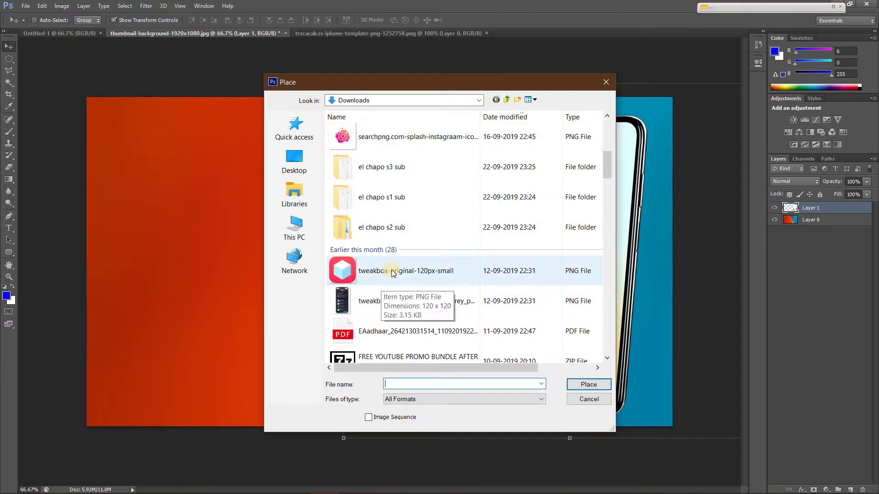
pyautogui.click(392, 273)
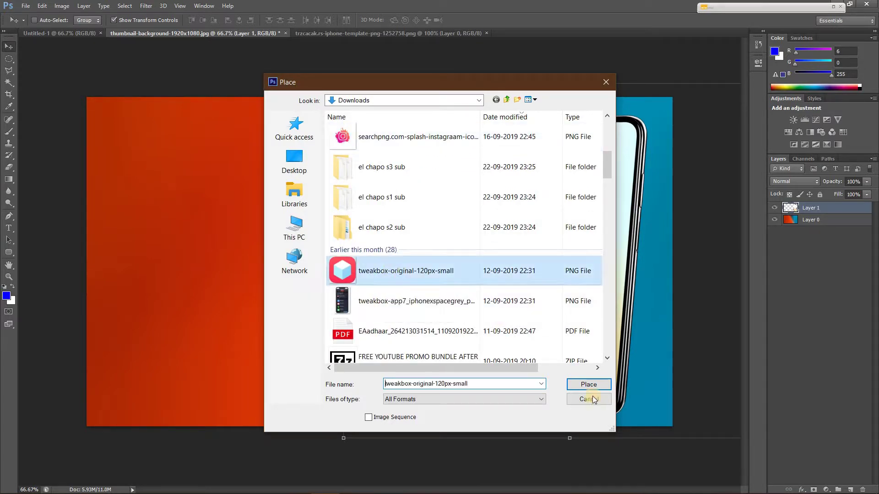
pyautogui.click(588, 385)
# Step: Move the TweakBox icon onto the phone screen and rotate it to match the phone's tilt
pyautogui.moveTo(377, 278)
pyautogui.mouseDown()
pyautogui.moveTo(561, 240)
pyautogui.moveTo(554, 253)
pyautogui.mouseUp()
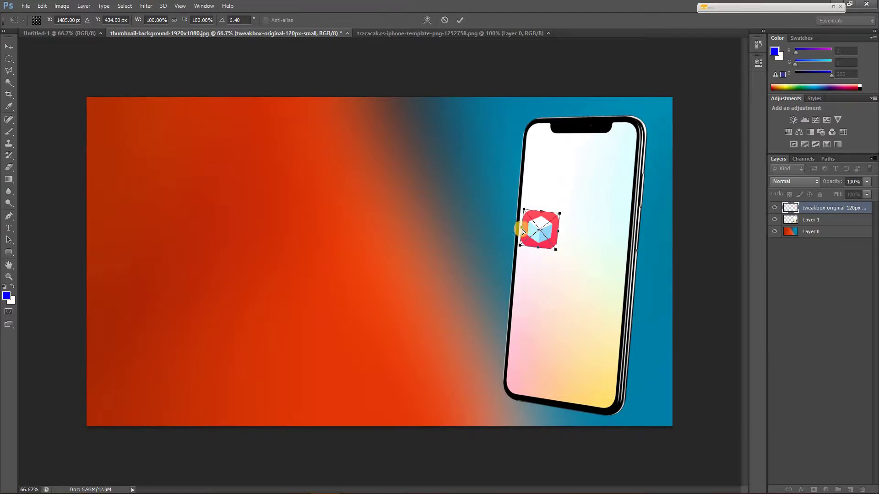
pyautogui.scroll(10, 522, 231)
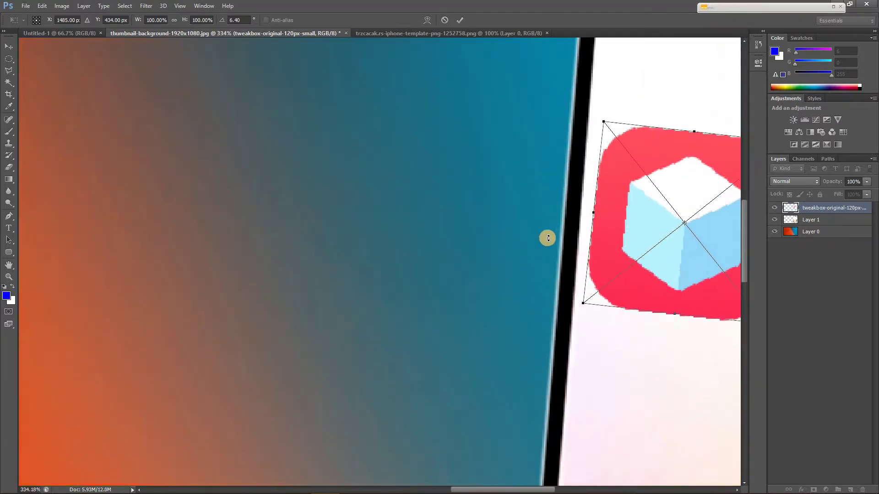
pyautogui.moveTo(453, 239); pyautogui.dragTo(344, 226)
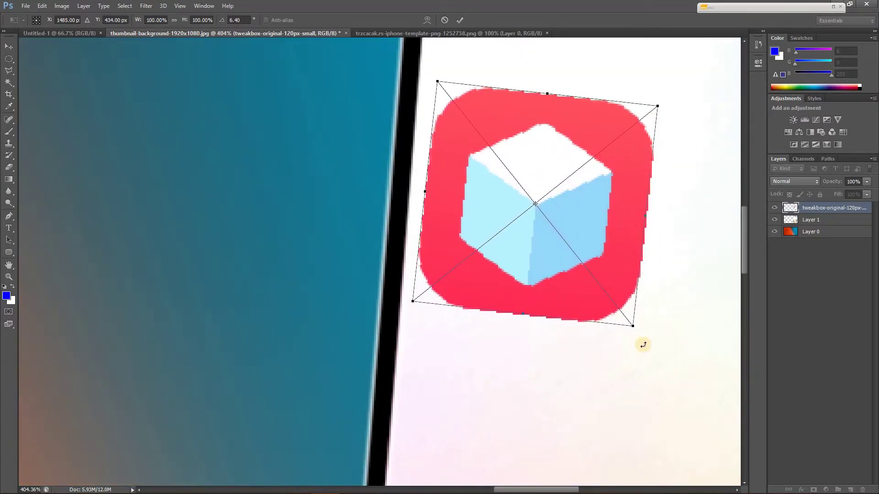
pyautogui.moveTo(646, 343); pyautogui.dragTo(650, 340)
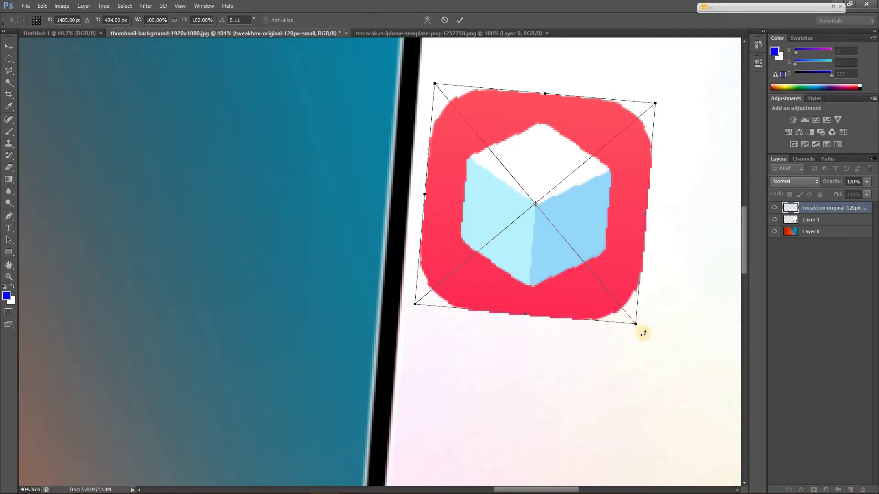
pyautogui.moveTo(645, 333); pyautogui.dragTo(647, 334)
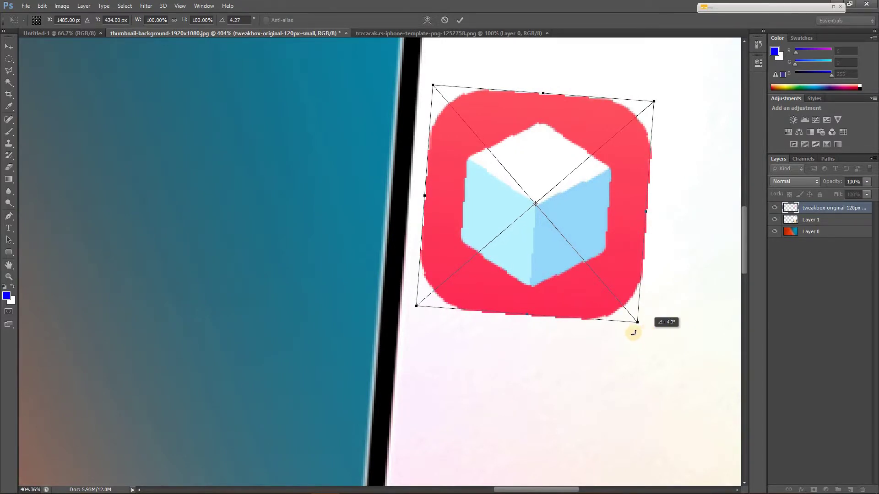
pyautogui.scroll(-2, 604, 363)
pyautogui.scroll(-2, 504, 330)
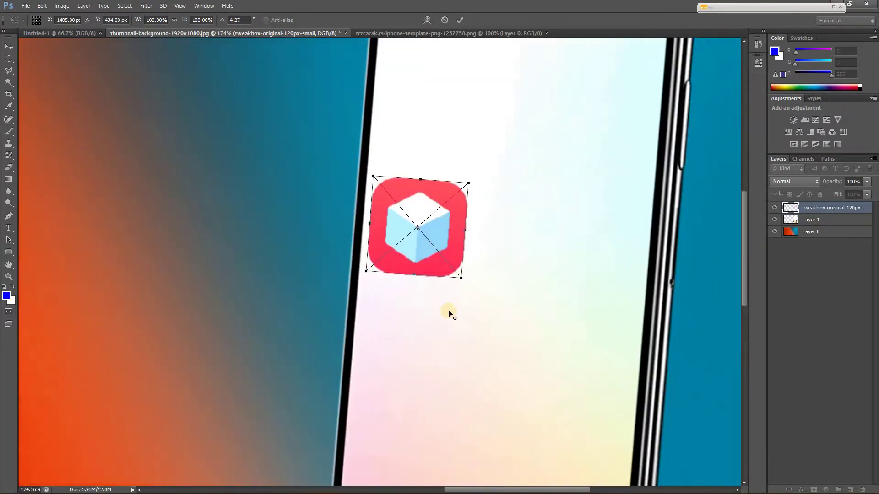
pyautogui.scroll(-1, 448, 314)
pyautogui.scroll(-1, 442, 310)
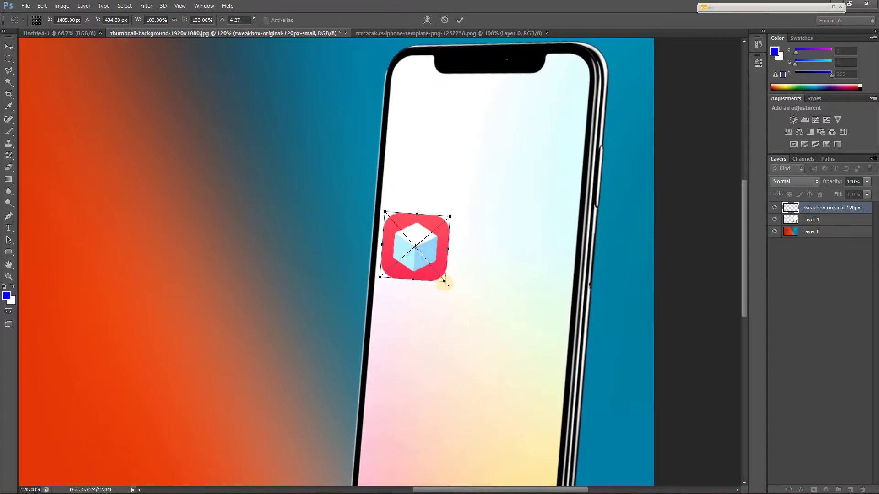
# Step: Enlarge the icon to about double size, skew its corners to the phone angle, and commit
pyautogui.moveTo(488, 330); pyautogui.dragTo(522, 361)
pyautogui.moveTo(497, 312)
pyautogui.mouseDown()
pyautogui.moveTo(536, 192)
pyautogui.moveTo(524, 188)
pyautogui.mouseUp()
pyautogui.moveTo(617, 165); pyautogui.dragTo(612, 163)
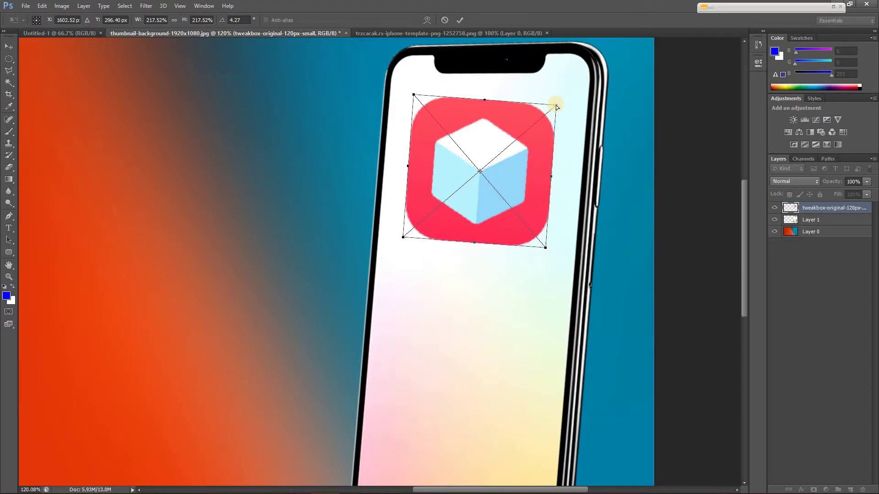
pyautogui.moveTo(557, 104); pyautogui.dragTo(561, 93)
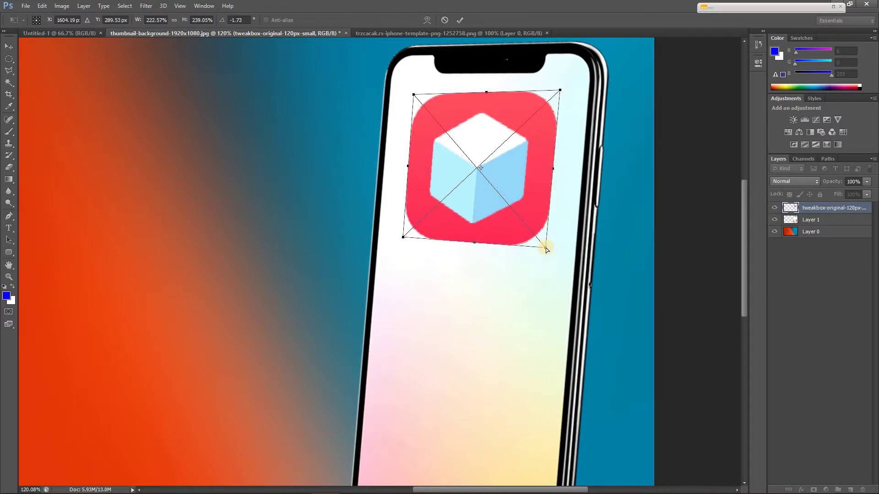
pyautogui.moveTo(546, 247); pyautogui.dragTo(551, 247)
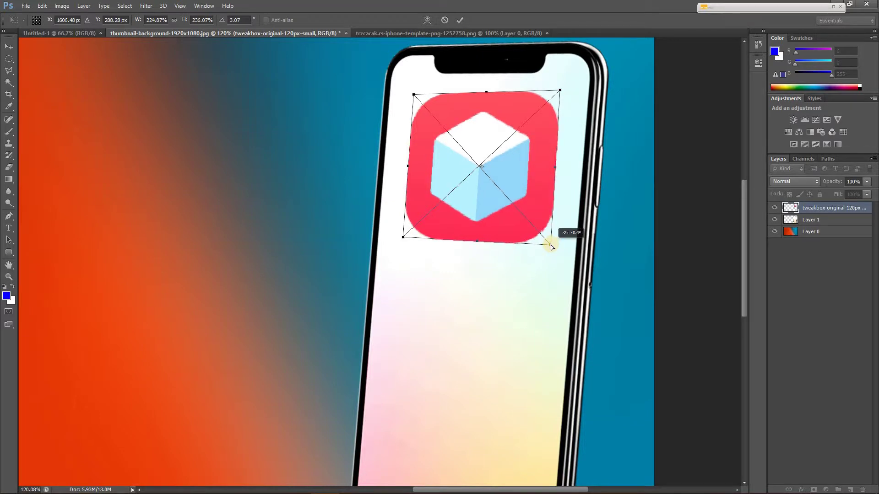
pyautogui.click(456, 23)
pyautogui.hotkey('ctrl', '0')
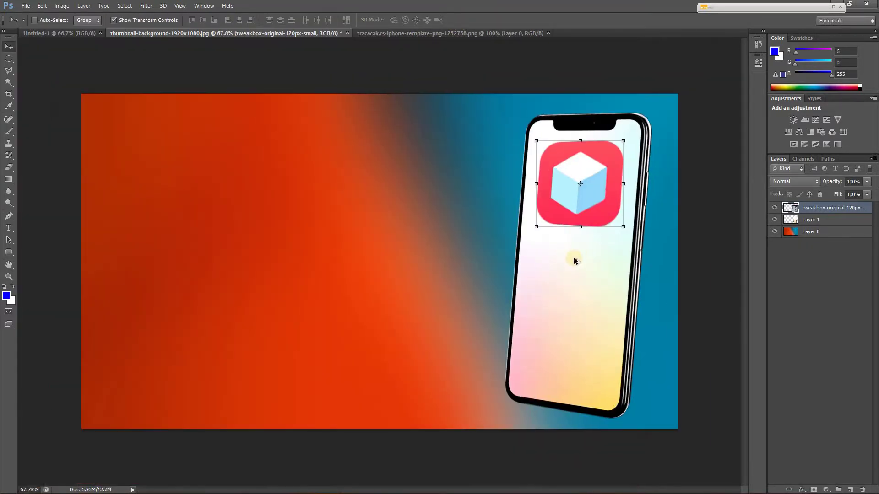
# Step: Bring up the File > Place dialog to add an image to the thumbnail
pyautogui.click(11, 66)
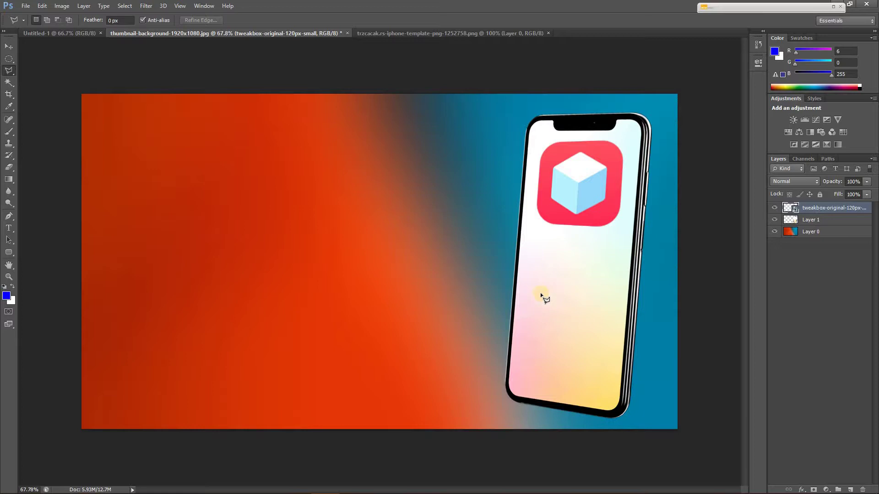
pyautogui.click(26, 7)
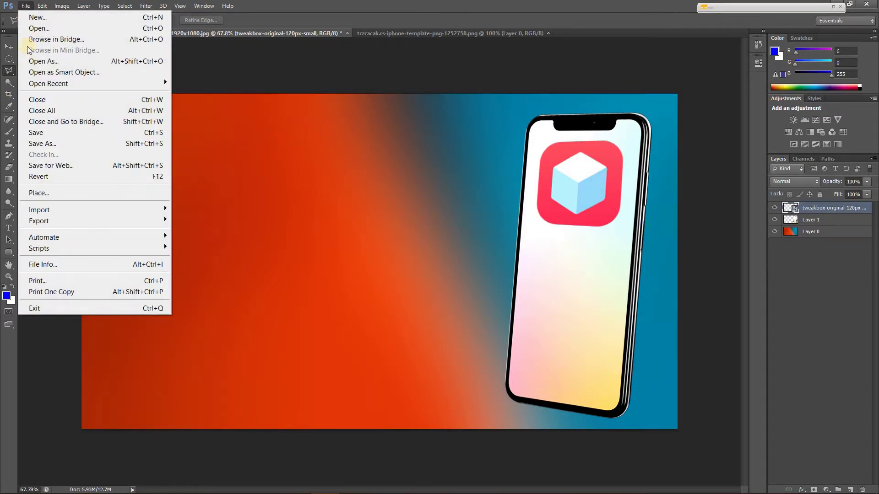
pyautogui.click(52, 32)
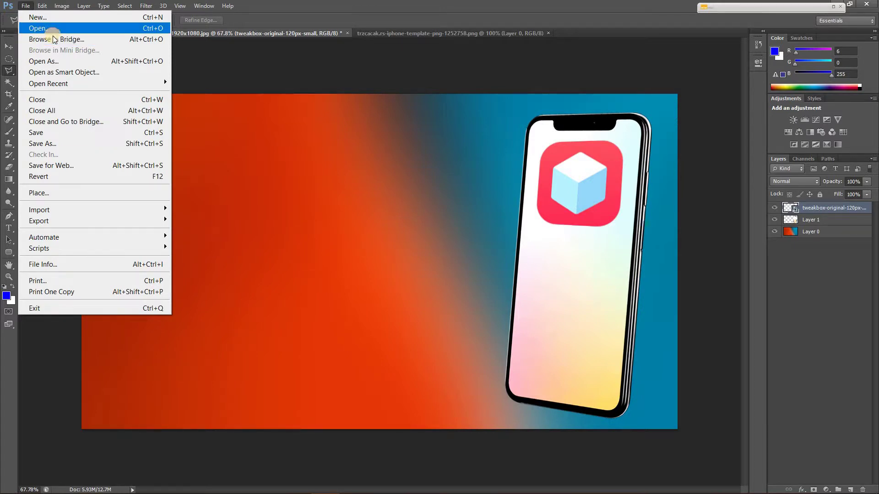
pyautogui.click(39, 192)
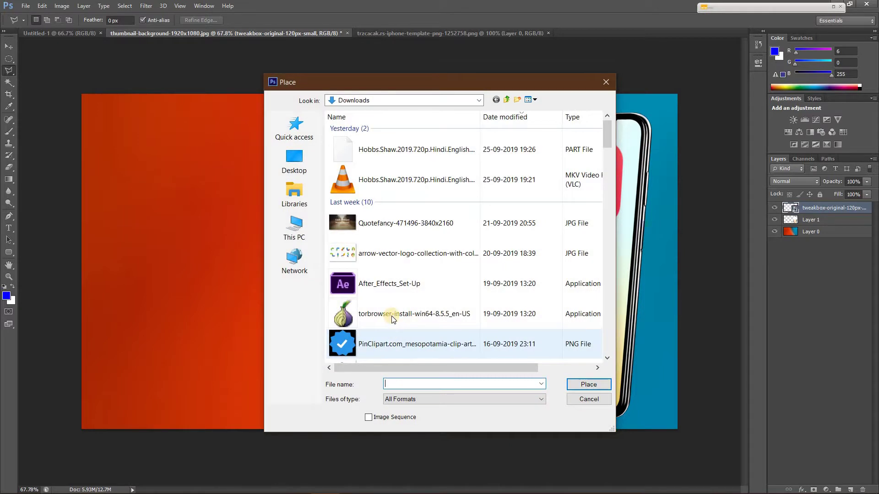
pyautogui.scroll(-1, 391, 319)
pyautogui.scroll(-1, 392, 318)
pyautogui.scroll(-1, 392, 319)
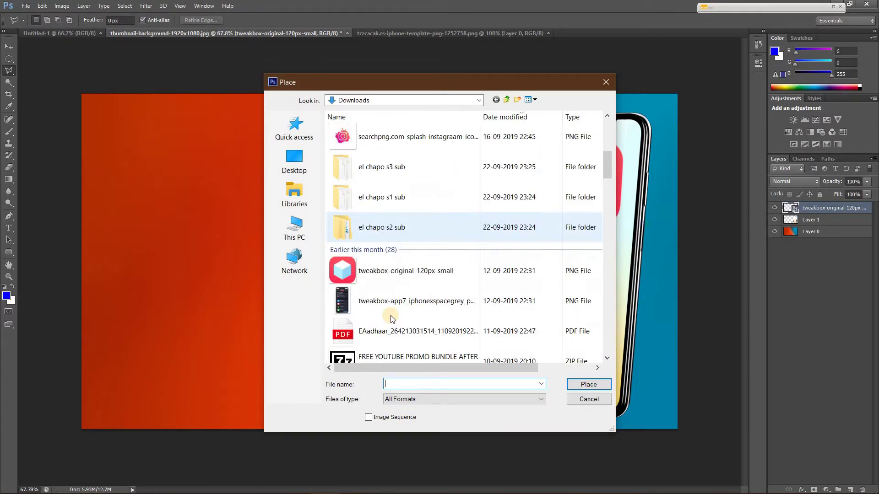
pyautogui.scroll(-1, 392, 319)
pyautogui.scroll(-2, 392, 319)
pyautogui.scroll(-1, 392, 319)
pyautogui.scroll(-2, 391, 319)
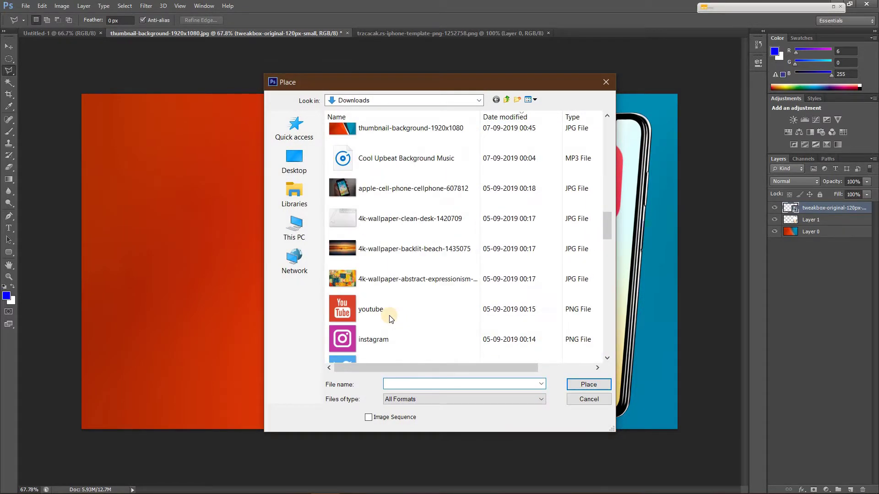
pyautogui.scroll(-1, 392, 319)
pyautogui.scroll(-3, 389, 316)
pyautogui.scroll(-3, 390, 314)
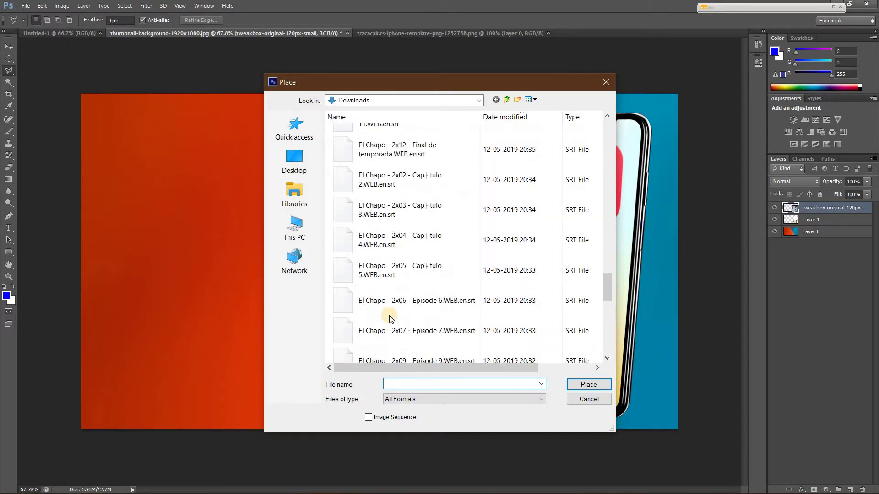
pyautogui.scroll(-3, 392, 313)
pyautogui.scroll(-2, 391, 314)
# Step: Place Cydia_logo from the Desktop, which crashes Photoshop
pyautogui.click(294, 163)
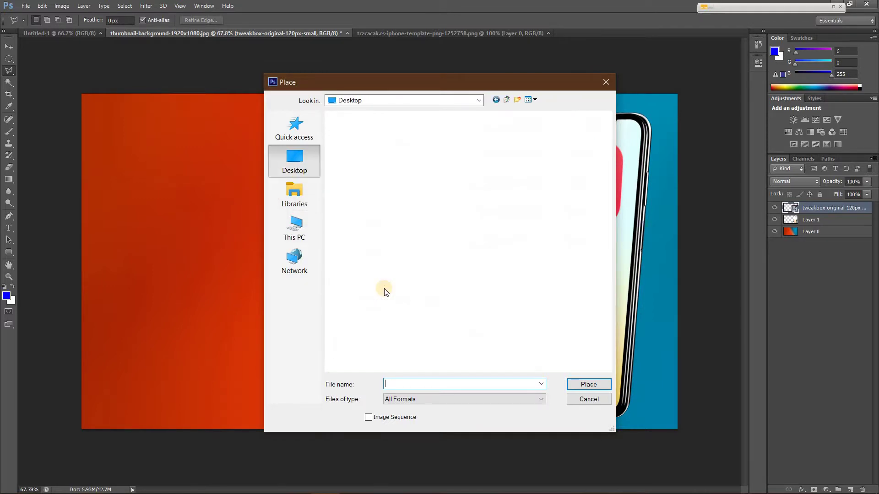
pyautogui.scroll(-3, 504, 275)
pyautogui.click(504, 275)
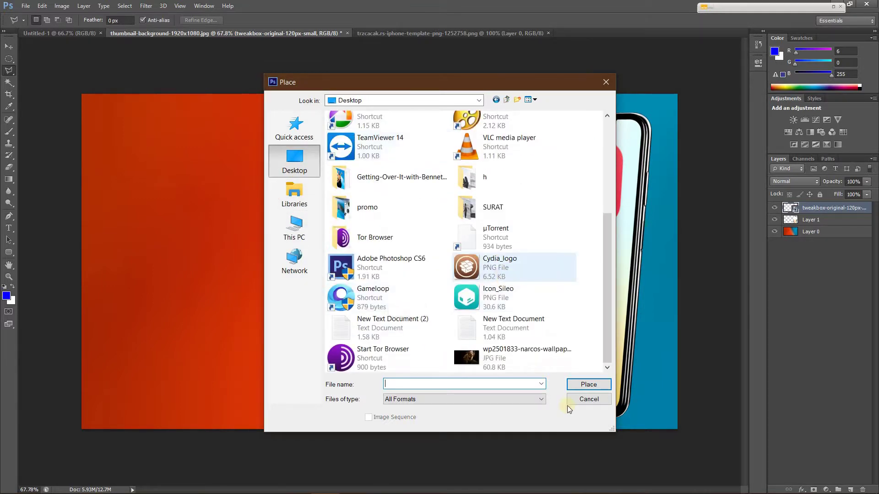
pyautogui.click(585, 385)
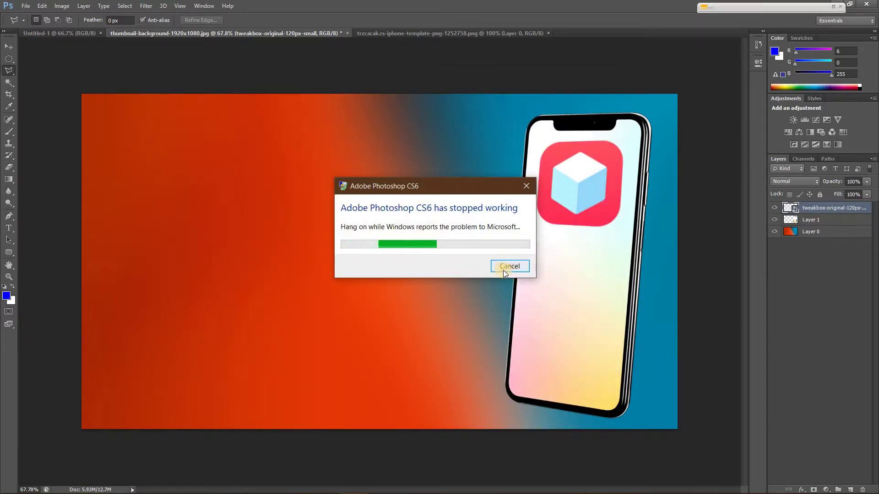
# Step: Cancel the crash report and relaunch Photoshop CS6 from its desktop shortcut
pyautogui.click(504, 271)
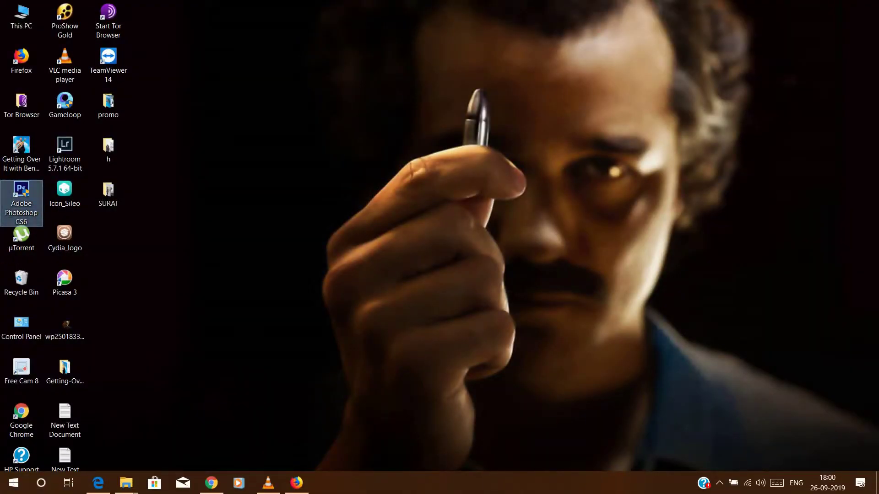
pyautogui.click(441, 427)
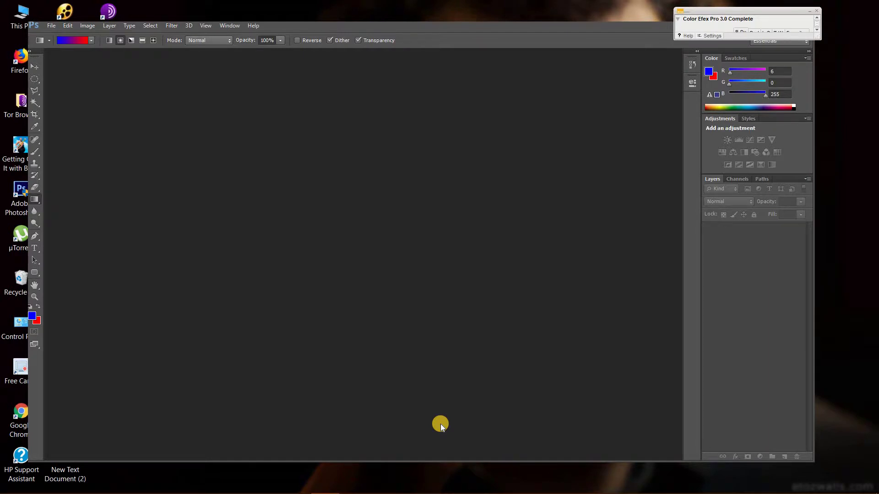
# Step: Collapse the Color Efex Pro panel and maximize the Photoshop window
pyautogui.doubleClick(808, 13)
pyautogui.click(784, 23)
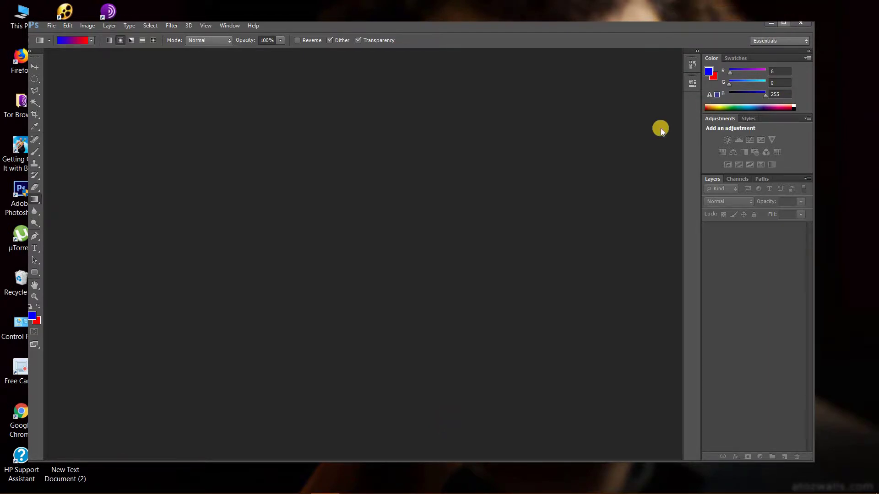
pyautogui.click(27, 7)
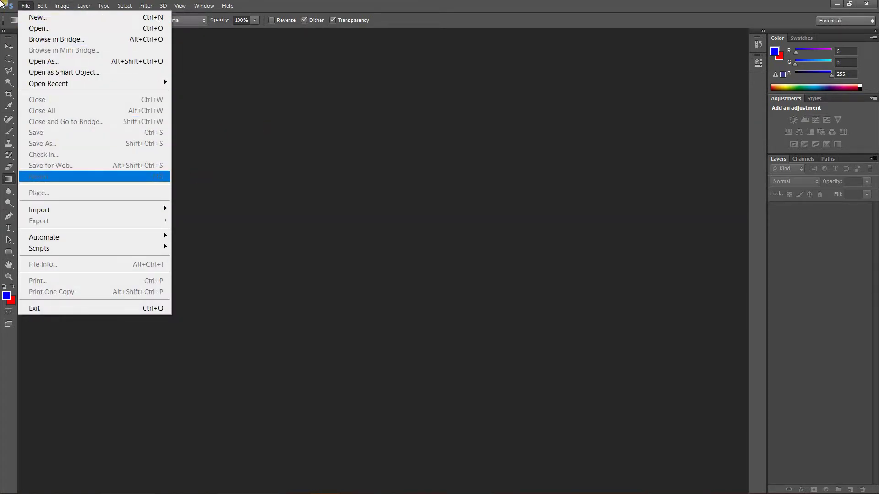
pyautogui.click(23, 7)
# Step: Open the thumbnail-background-1920x1080 image
pyautogui.click(39, 27)
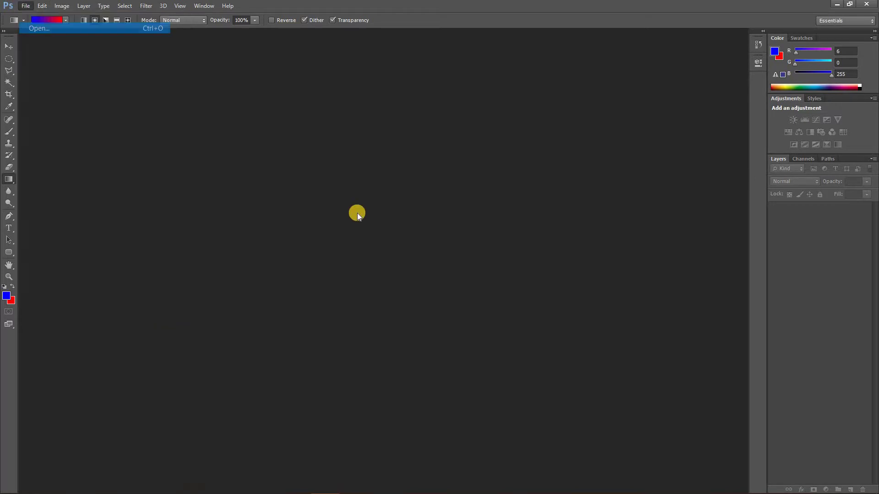
pyautogui.scroll(-5, 358, 304)
pyautogui.scroll(-3, 366, 289)
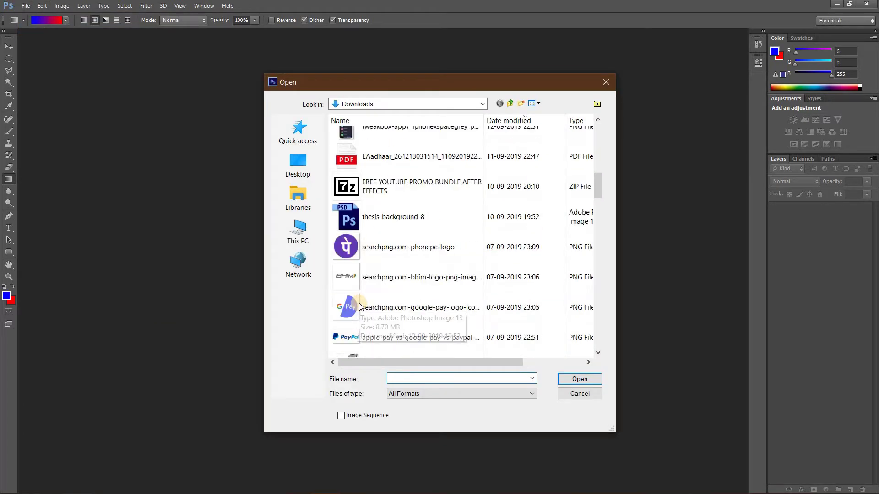
pyautogui.scroll(-3, 383, 266)
pyautogui.click(383, 274)
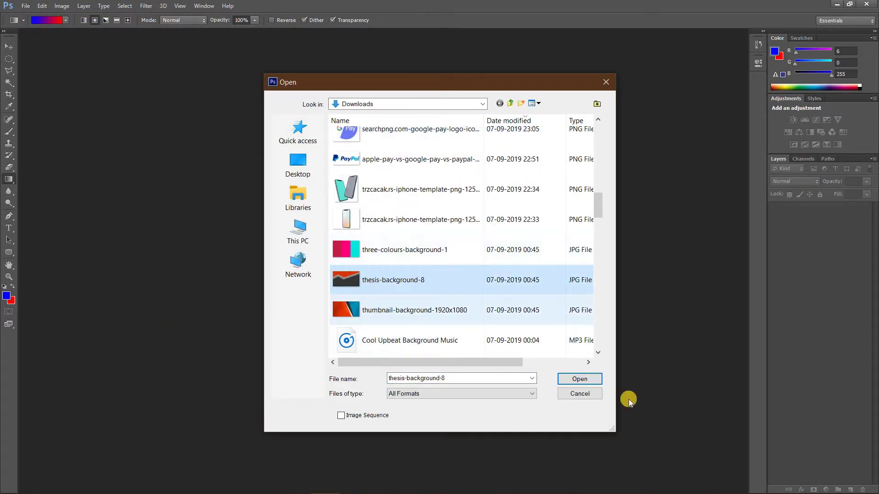
pyautogui.press('Down')
pyautogui.click(572, 395)
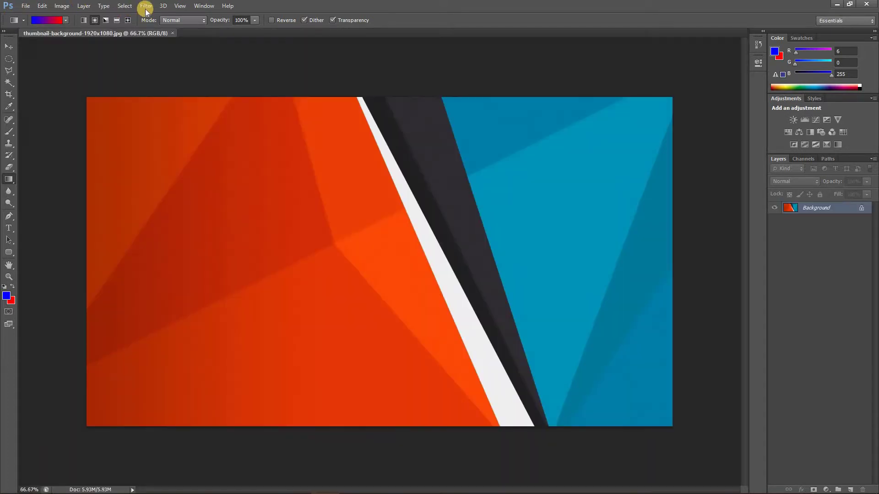
# Step: Apply a Gaussian Blur with a 157.5 px radius to the background
pyautogui.click(145, 5)
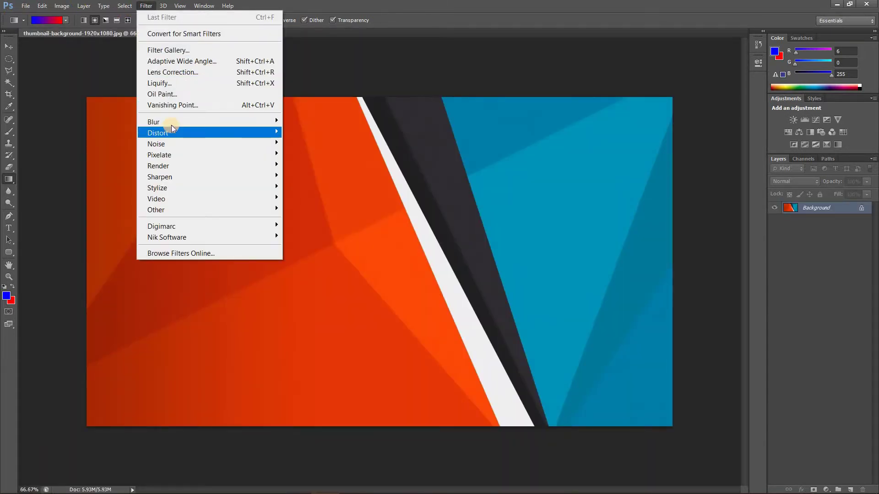
pyautogui.click(320, 204)
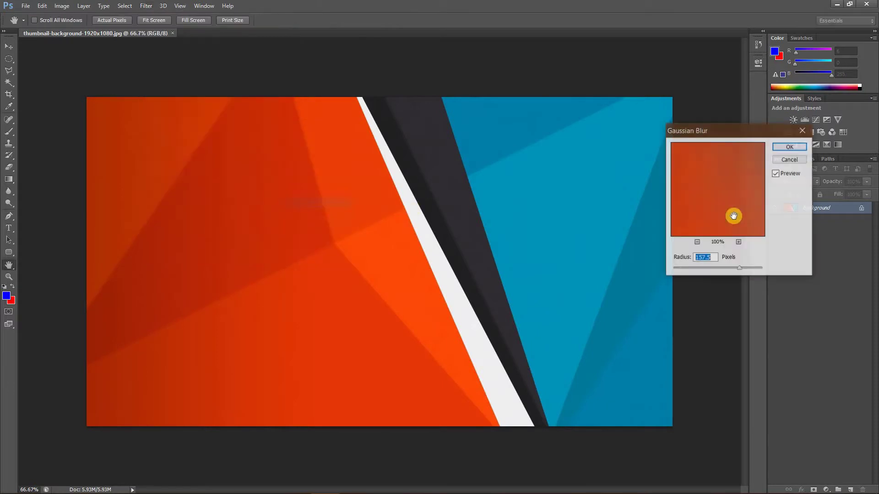
pyautogui.click(790, 146)
pyautogui.press('g')
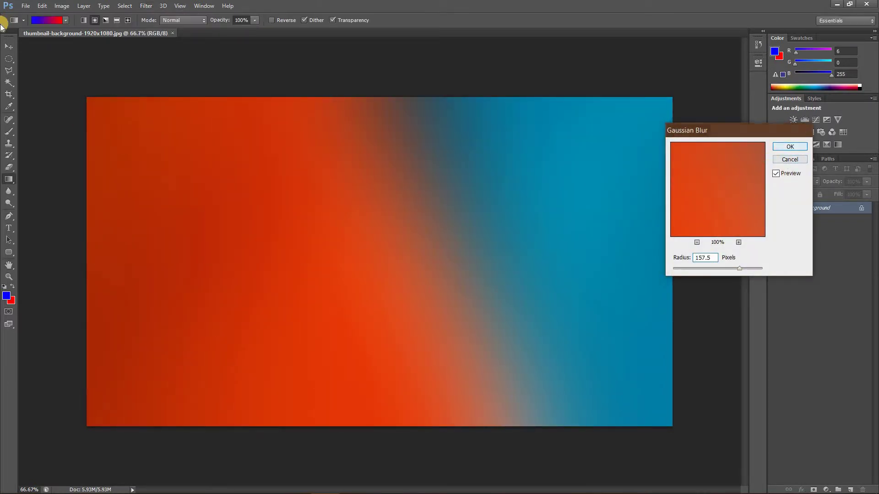
# Step: Bring up the File > Place dialog to choose a file
pyautogui.click(26, 6)
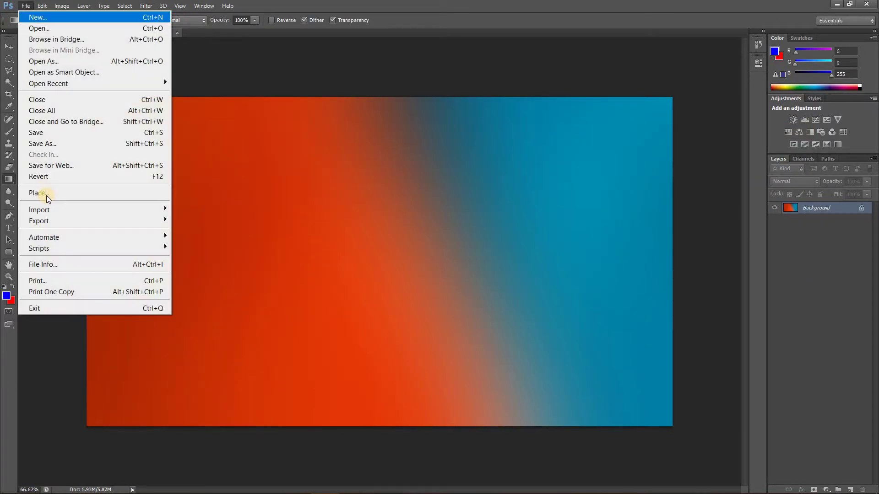
pyautogui.click(41, 193)
pyautogui.scroll(-1, 437, 323)
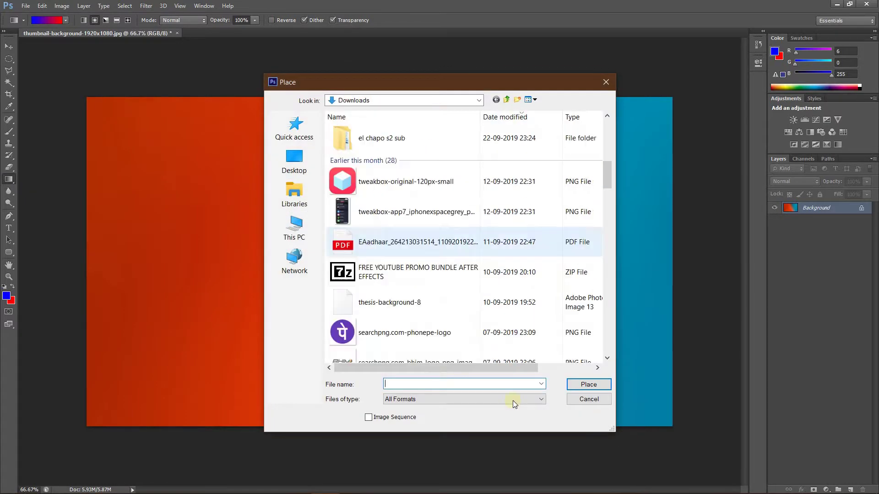
# Step: Cancel placing and open the iPhone template PNG instead
pyautogui.press('Escape')
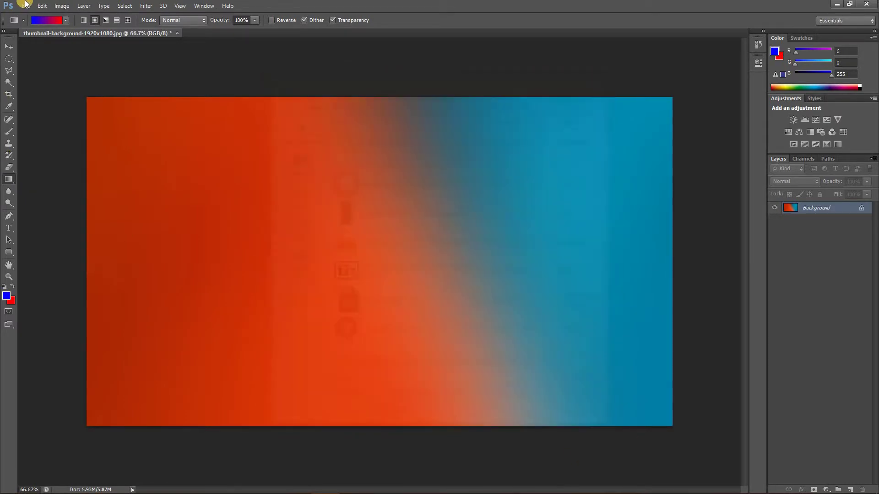
pyautogui.click(25, 5)
pyautogui.press('Return')
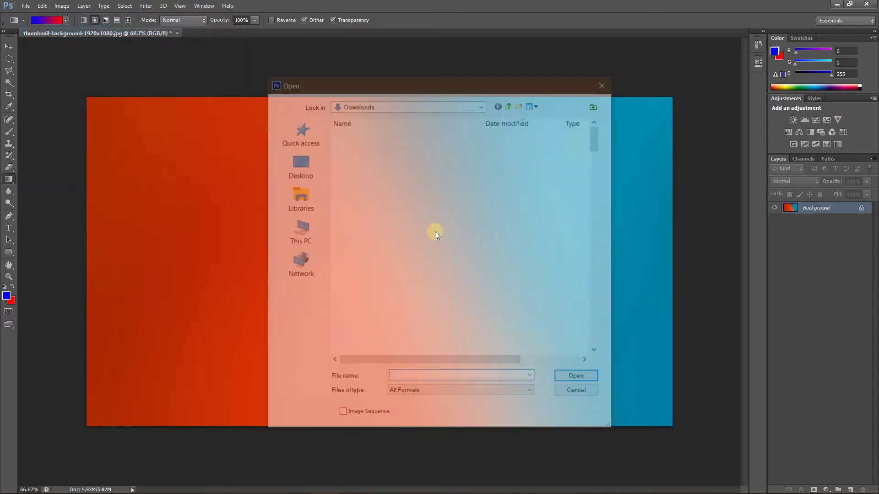
pyautogui.scroll(-3, 415, 275)
pyautogui.scroll(-3, 418, 281)
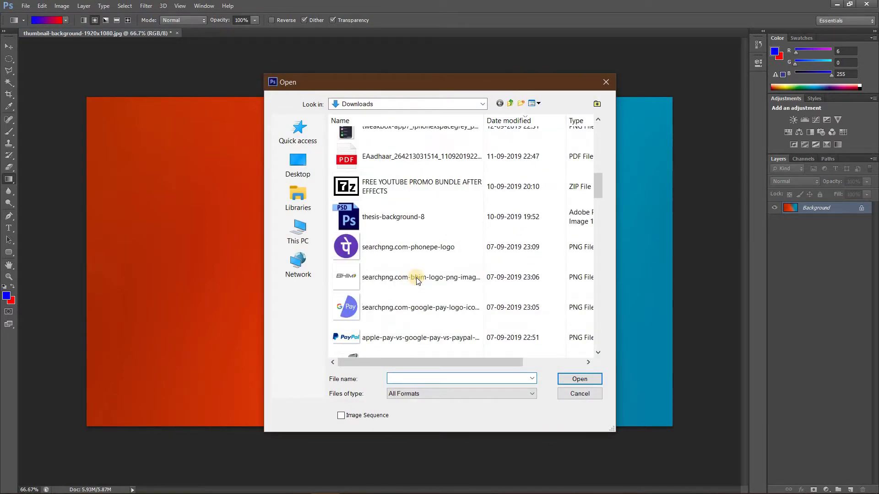
pyautogui.scroll(-3, 414, 280)
pyautogui.scroll(-1, 412, 275)
pyautogui.click(414, 132)
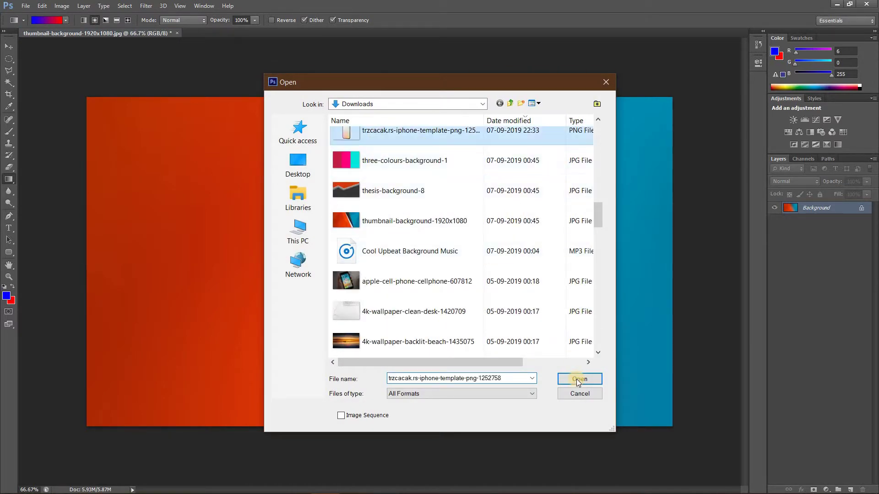
pyautogui.click(576, 379)
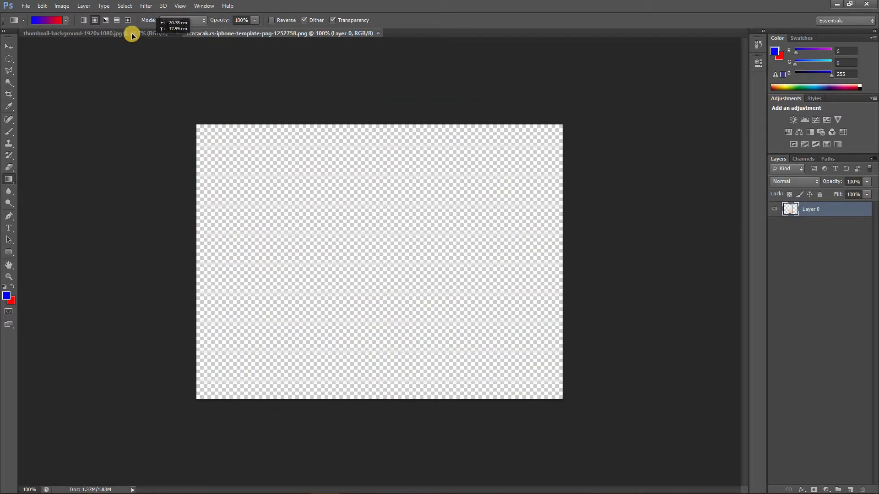
# Step: Bring the phone into the thumbnail, tilt it slightly clockwise and shift it right
pyautogui.moveTo(175, 19)
pyautogui.mouseDown()
pyautogui.moveTo(354, 329)
pyautogui.moveTo(227, 267)
pyautogui.moveTo(550, 245)
pyautogui.mouseUp()
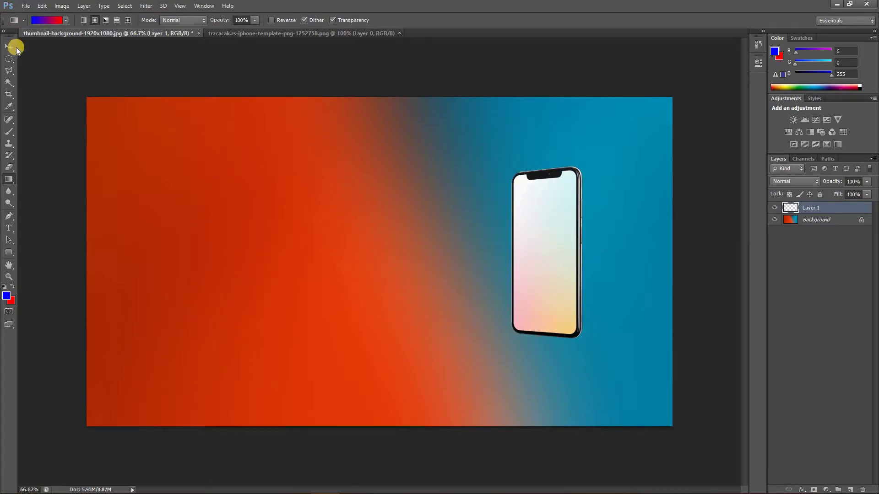
pyautogui.press('v')
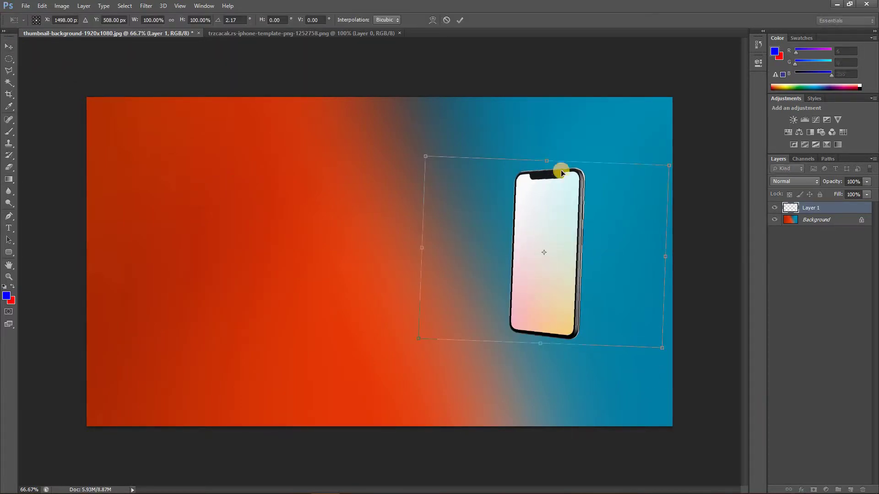
pyautogui.moveTo(672, 359); pyautogui.dragTo(695, 369)
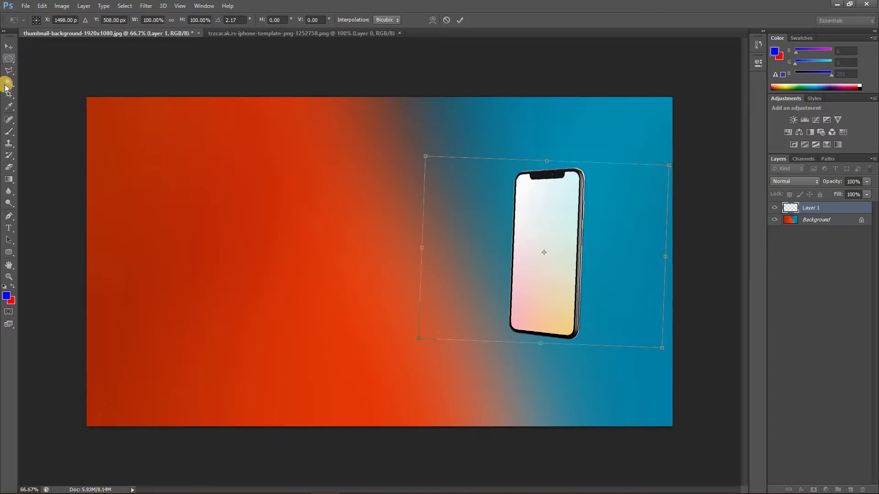
pyautogui.click(9, 57)
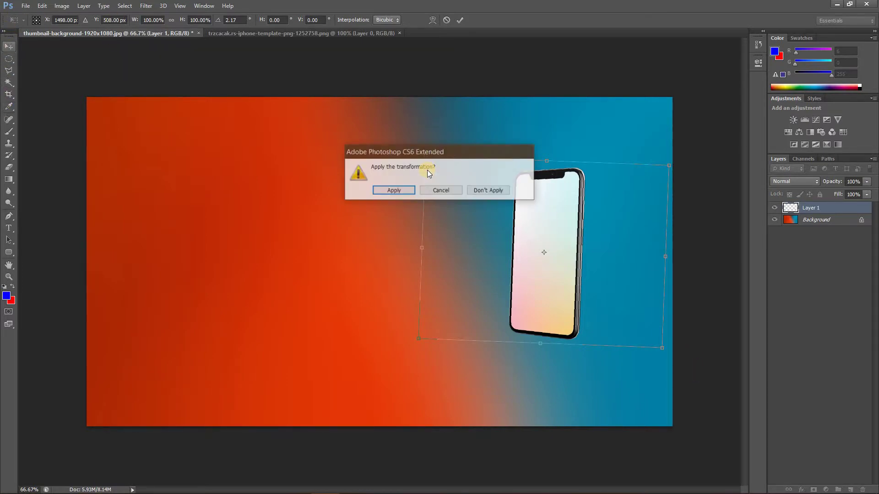
pyautogui.click(392, 190)
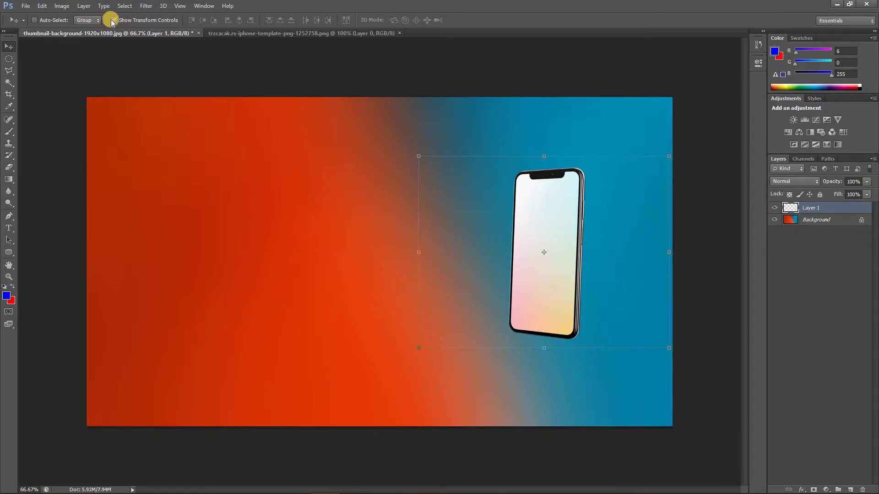
pyautogui.click(112, 20)
pyautogui.moveTo(546, 216); pyautogui.dragTo(562, 210)
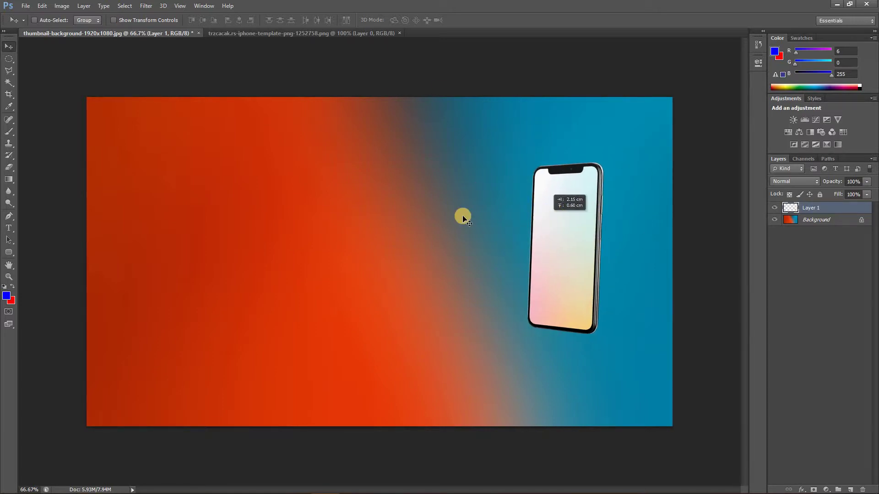
pyautogui.click(122, 21)
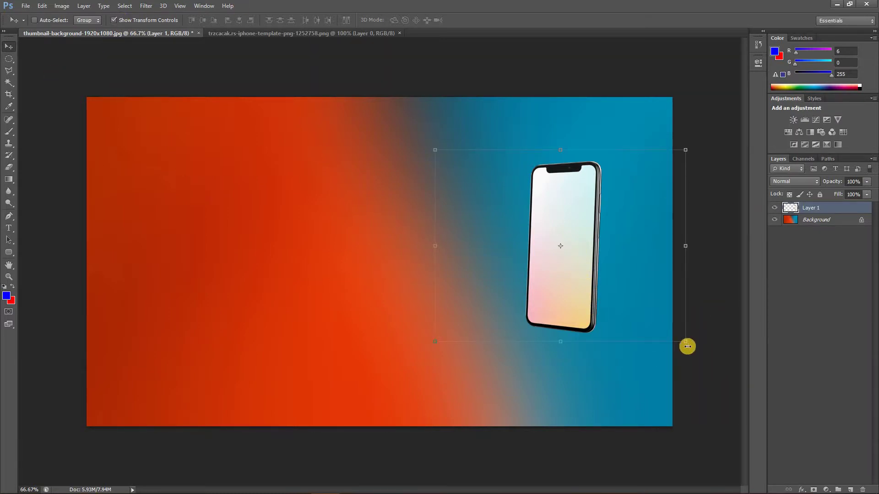
# Step: Enlarge the phone to about 158%, reposition and tilt it, then open Levels
pyautogui.click(685, 342)
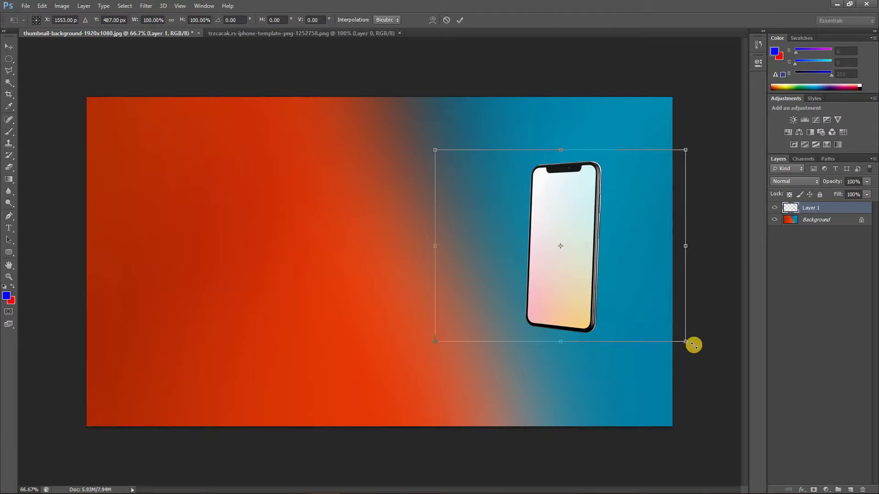
pyautogui.moveTo(693, 345); pyautogui.dragTo(774, 448)
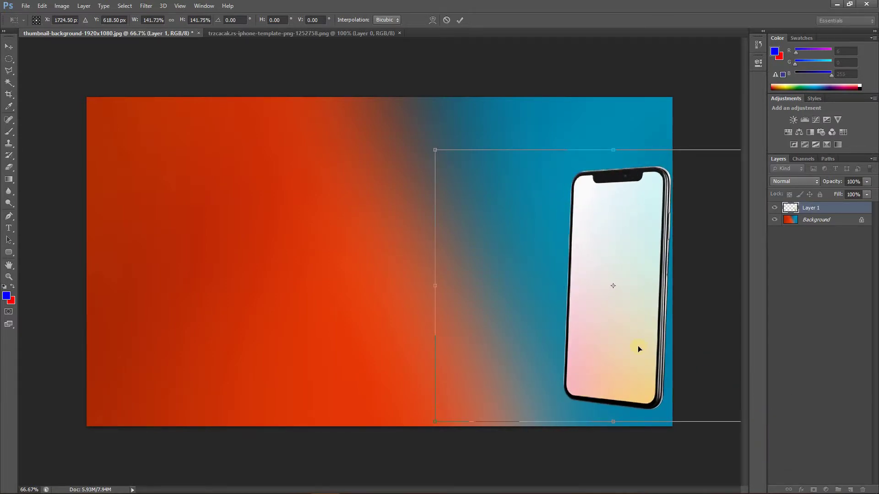
pyautogui.moveTo(638, 349); pyautogui.dragTo(571, 320)
pyautogui.moveTo(732, 422)
pyautogui.mouseDown()
pyautogui.moveTo(731, 402)
pyautogui.moveTo(754, 426)
pyautogui.mouseUp()
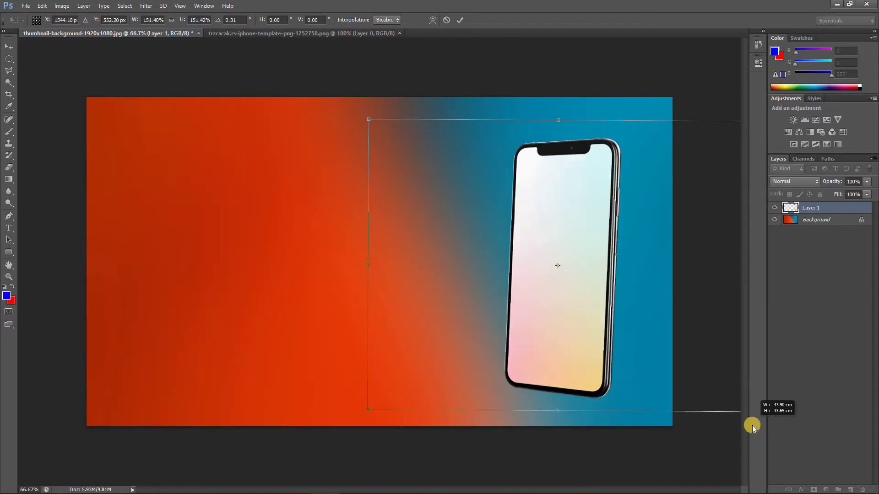
pyautogui.moveTo(651, 335); pyautogui.dragTo(668, 317)
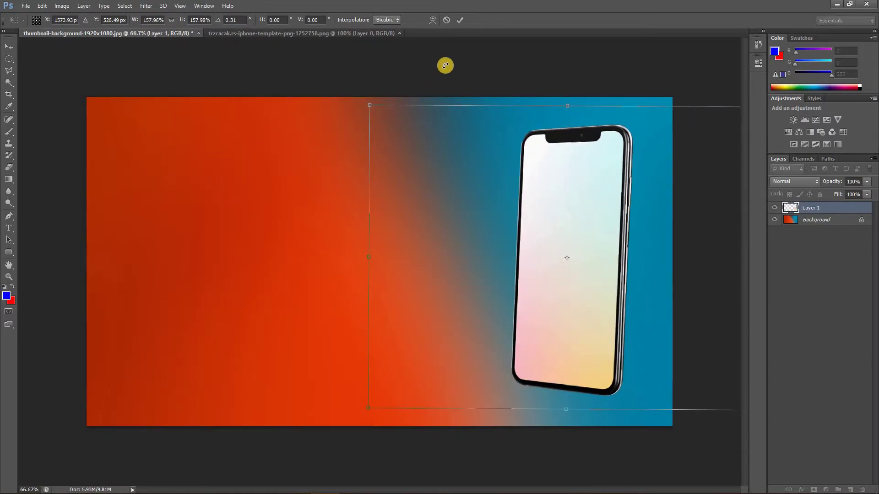
pyautogui.press('Return')
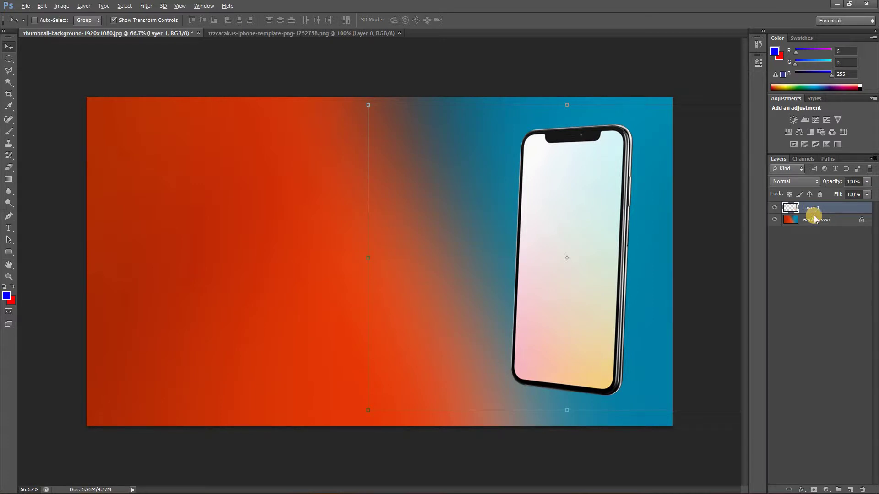
pyautogui.hotkey('ctrl', 'l')
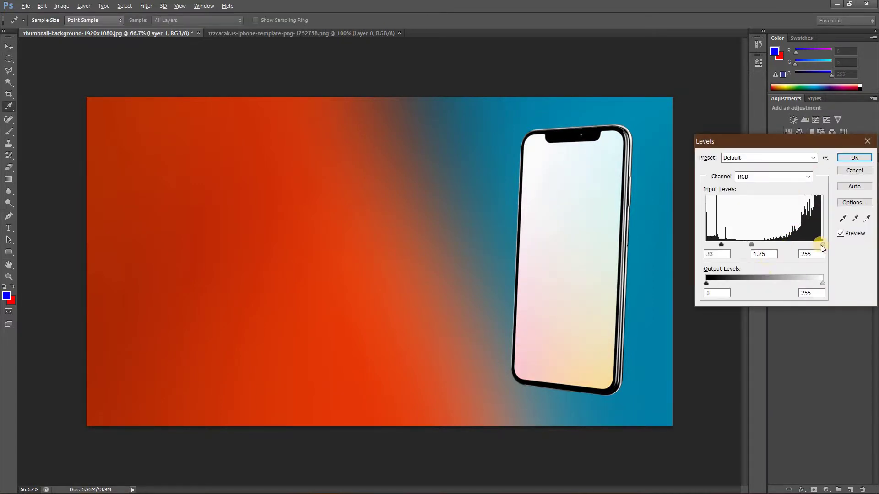
# Step: Brighten the phone by dragging the Levels white input slider to about 220
pyautogui.moveTo(822, 244); pyautogui.dragTo(746, 244)
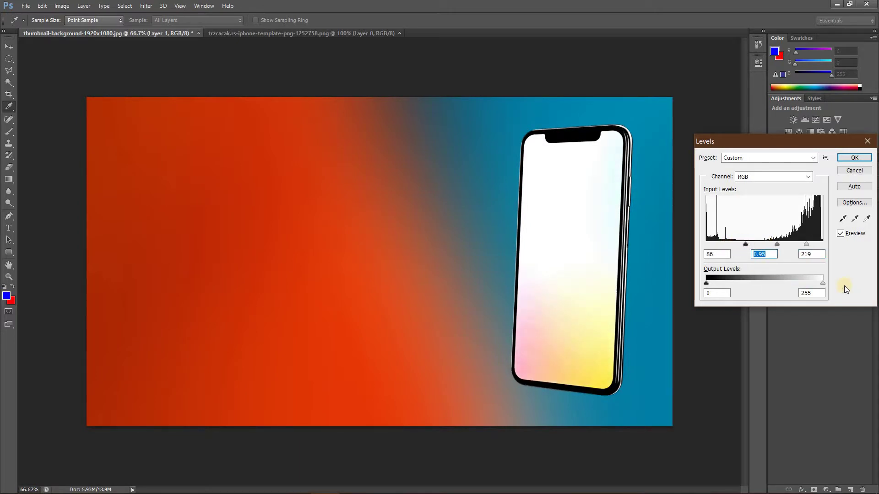
pyautogui.click(854, 158)
pyautogui.press('v')
pyautogui.click(25, 6)
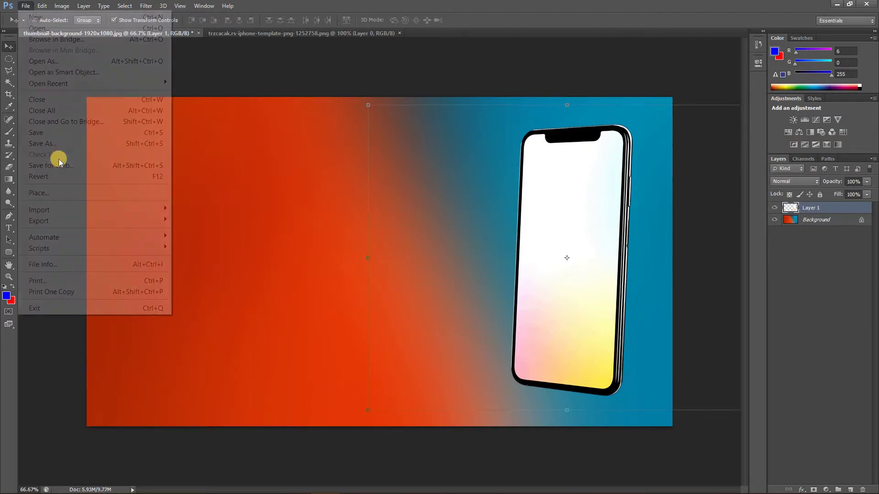
# Step: Open the tweakbox icon image file
pyautogui.click(42, 28)
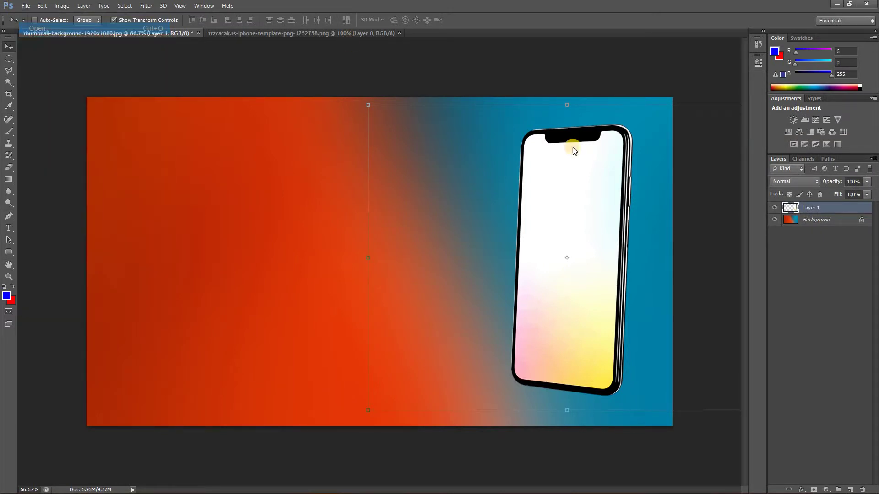
pyautogui.click(590, 84)
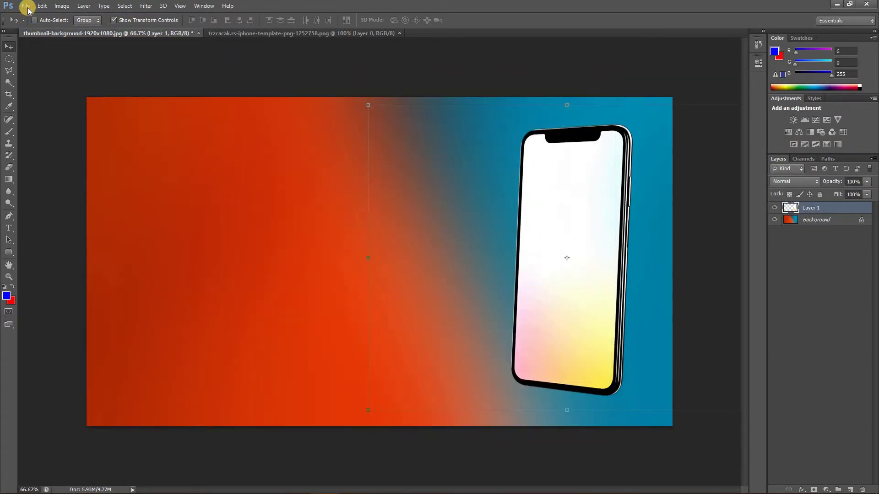
pyautogui.click(26, 5)
pyautogui.click(41, 27)
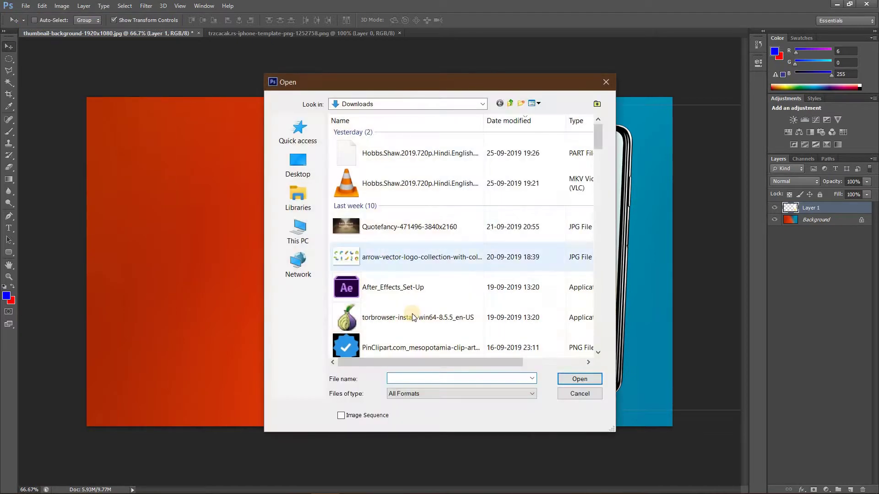
pyautogui.scroll(-5, 413, 317)
pyautogui.scroll(-2, 414, 317)
pyautogui.click(410, 274)
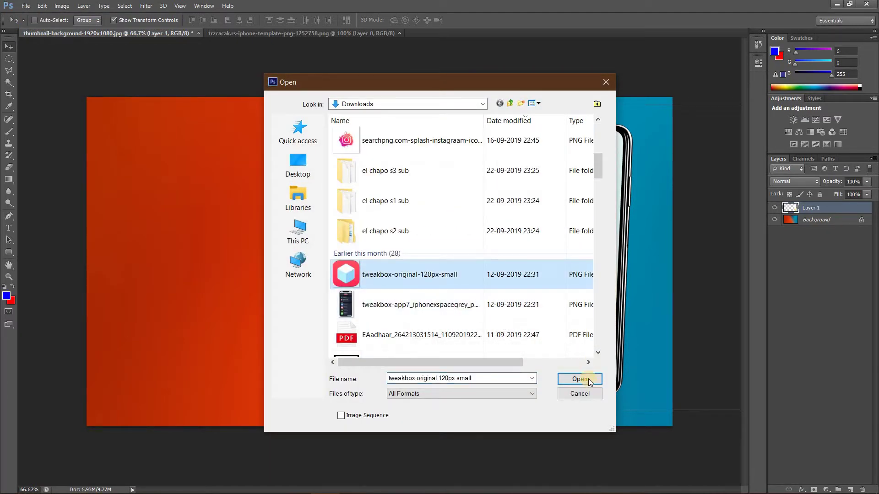
pyautogui.press('Return')
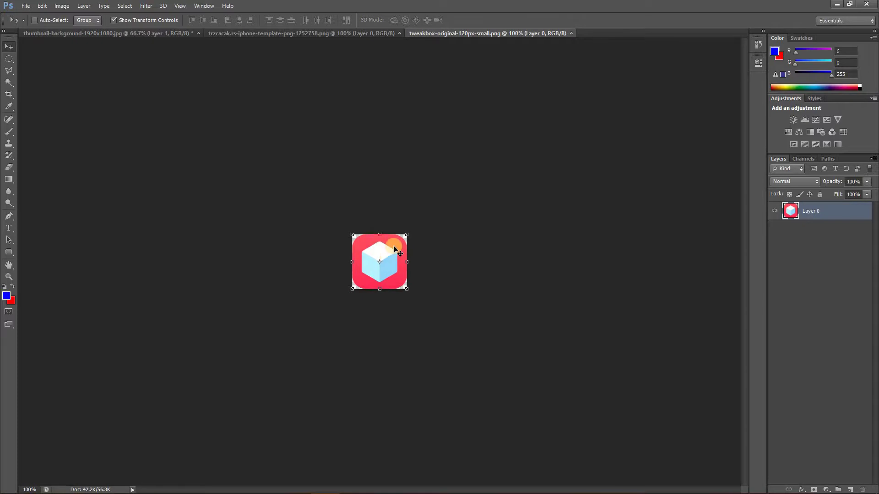
# Step: Bring the tweakbox icon into the thumbnail and onto the phone screen
pyautogui.moveTo(394, 249); pyautogui.dragTo(156, 36)
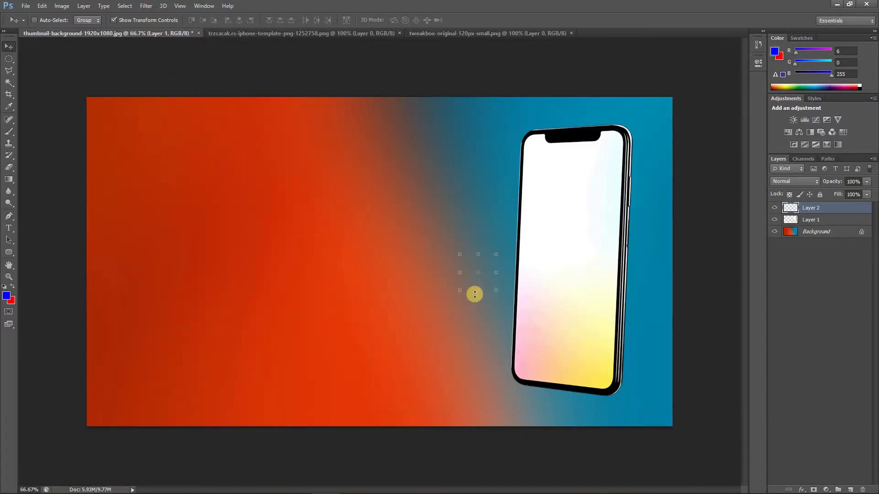
pyautogui.moveTo(428, 344); pyautogui.dragTo(482, 272)
pyautogui.moveTo(548, 197); pyautogui.dragTo(577, 235)
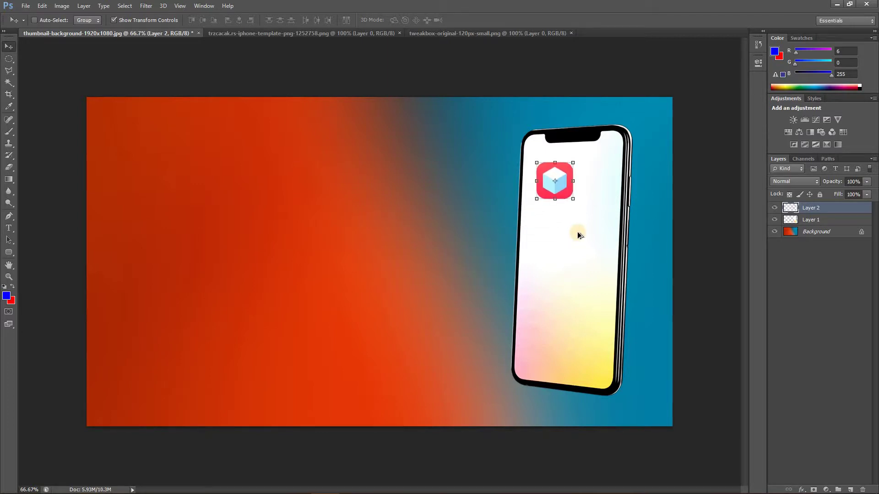
pyautogui.scroll(3, 577, 235)
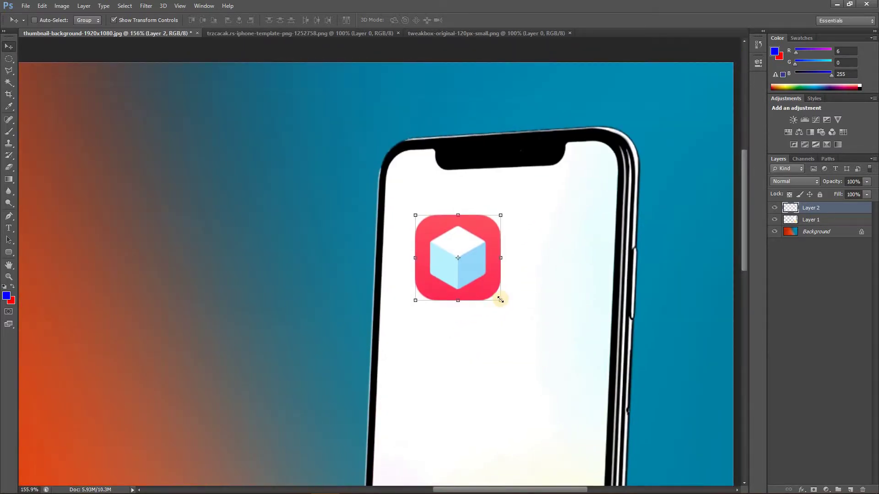
# Step: Enlarge the icon to about 179%, rotate and skew it to match the phone
pyautogui.moveTo(501, 300); pyautogui.dragTo(568, 368)
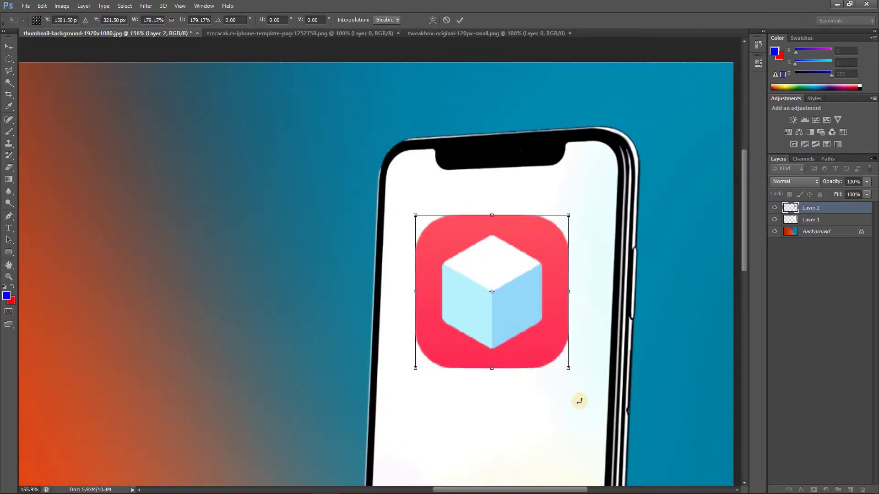
pyautogui.moveTo(580, 401)
pyautogui.mouseDown()
pyautogui.moveTo(586, 381)
pyautogui.moveTo(575, 380)
pyautogui.mouseUp()
pyautogui.moveTo(524, 306); pyautogui.dragTo(519, 294)
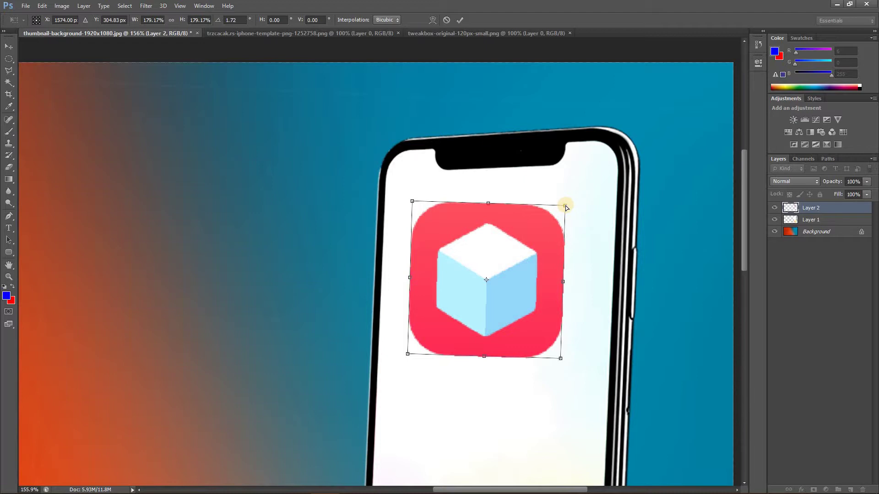
pyautogui.moveTo(566, 205); pyautogui.dragTo(581, 191)
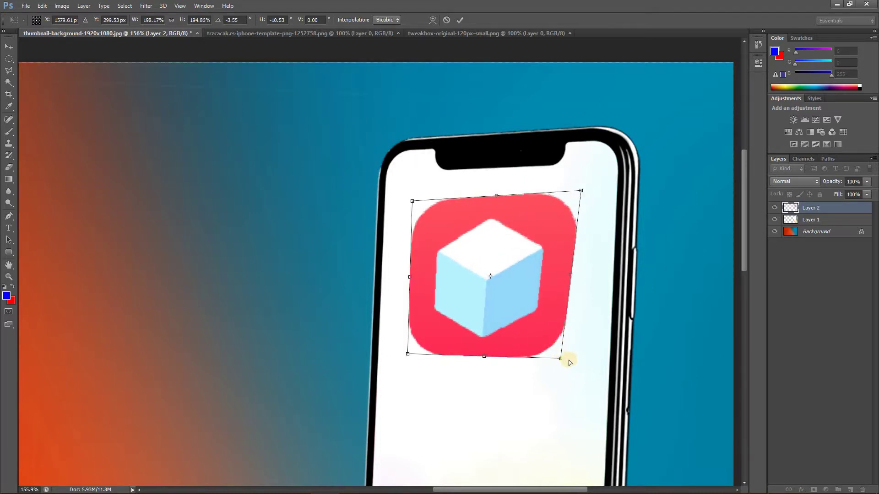
pyautogui.moveTo(569, 362); pyautogui.dragTo(582, 362)
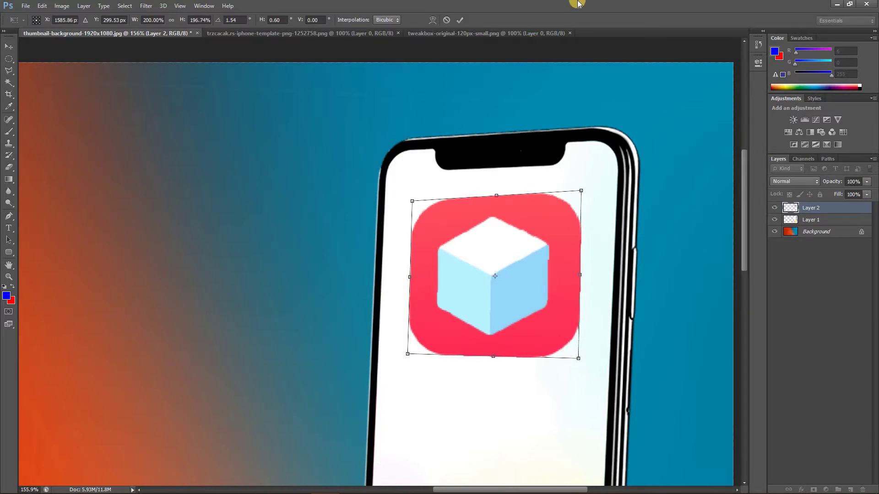
pyautogui.click(458, 20)
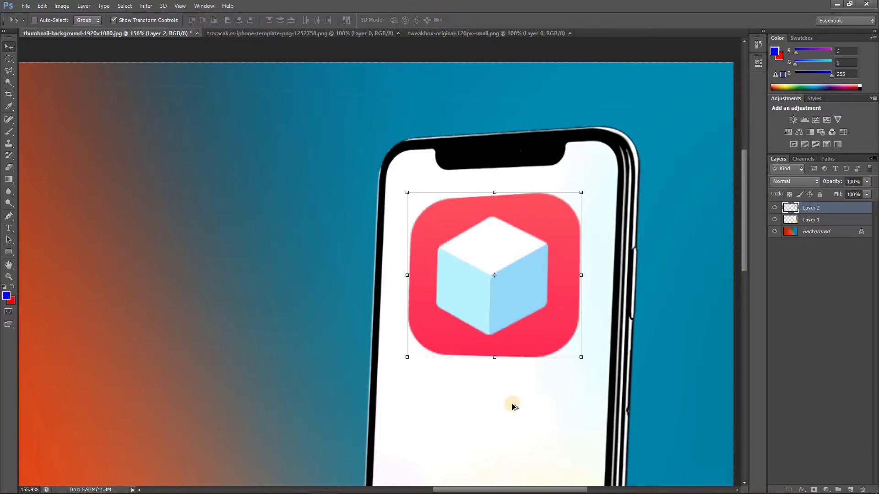
pyautogui.scroll(-3, 506, 405)
pyautogui.scroll(-1, 506, 406)
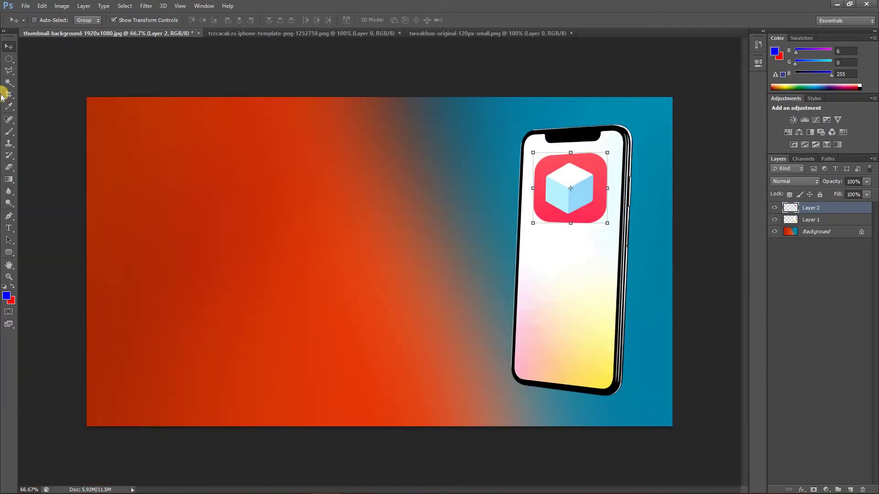
# Step: Open the Cydia_logo image from the Desktop
pyautogui.click(7, 73)
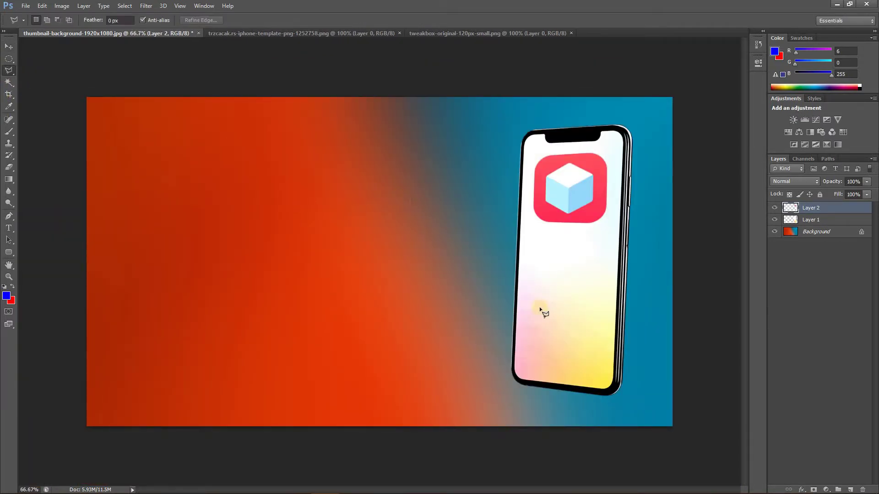
pyautogui.scroll(2, 579, 309)
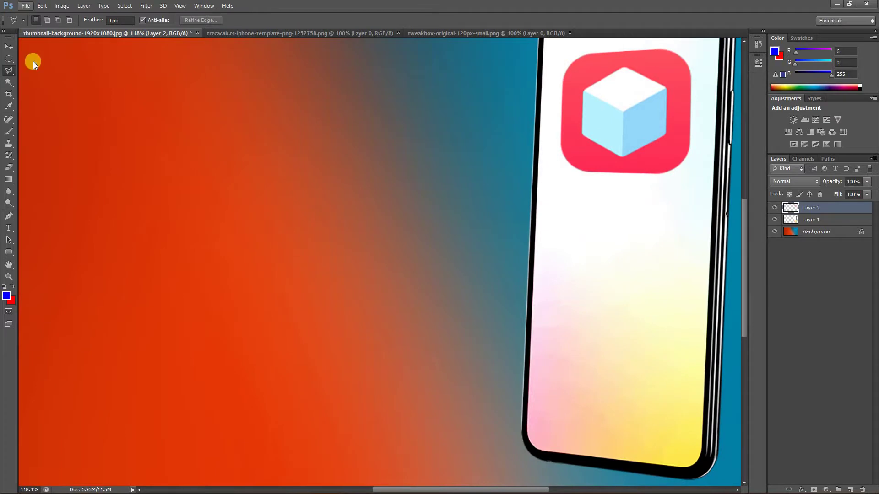
pyautogui.click(28, 25)
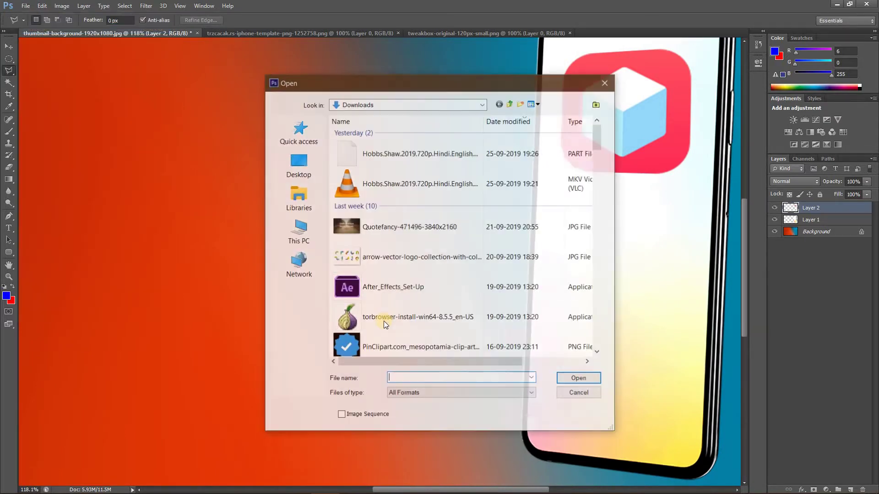
pyautogui.scroll(-5, 385, 316)
pyautogui.click(307, 170)
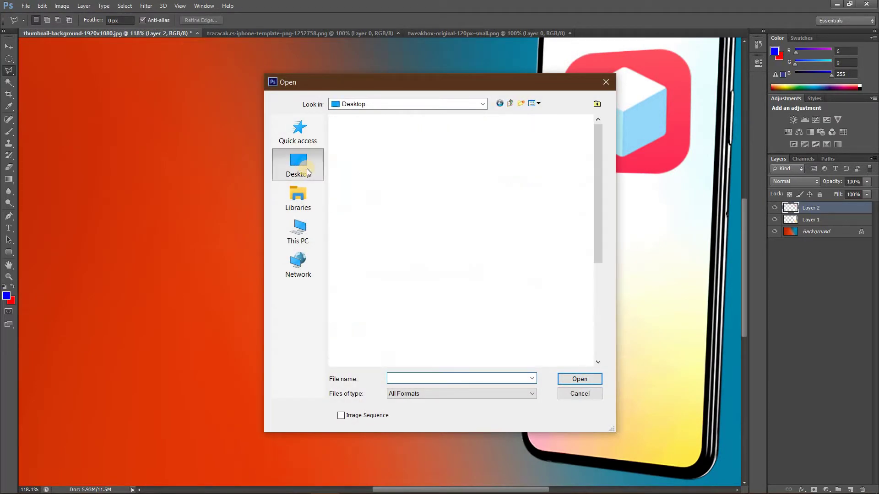
pyautogui.scroll(-3, 460, 274)
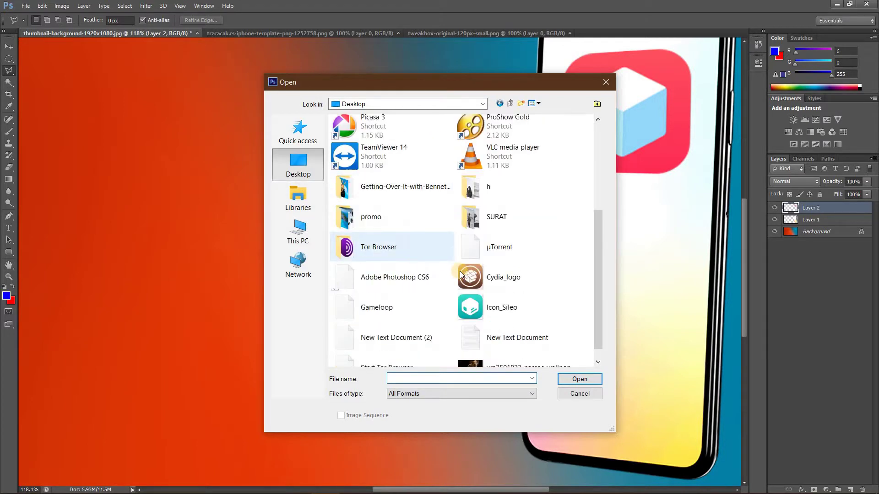
pyautogui.click(462, 273)
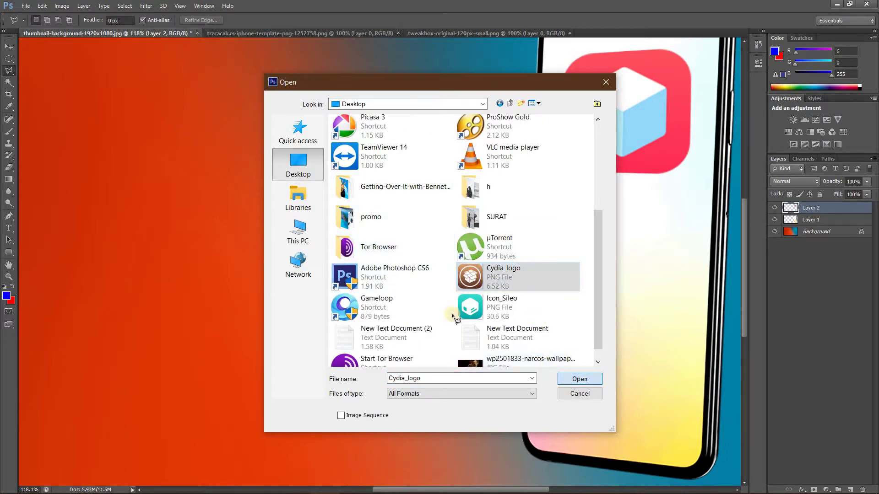
pyautogui.press('Return')
# Step: Bring the Cydia icon into the thumbnail document and fit it on screen
pyautogui.moveTo(368, 259); pyautogui.dragTo(154, 37)
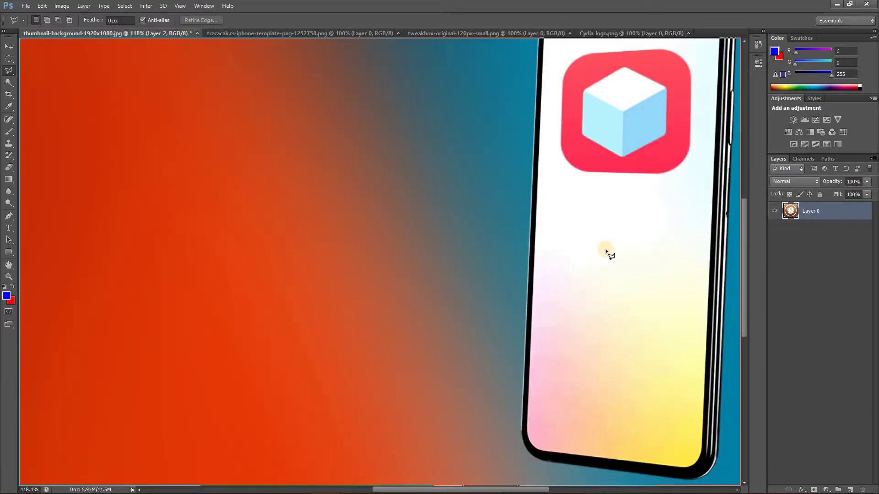
pyautogui.moveTo(592, 195); pyautogui.dragTo(604, 251)
pyautogui.hotkey('ctrl', '0')
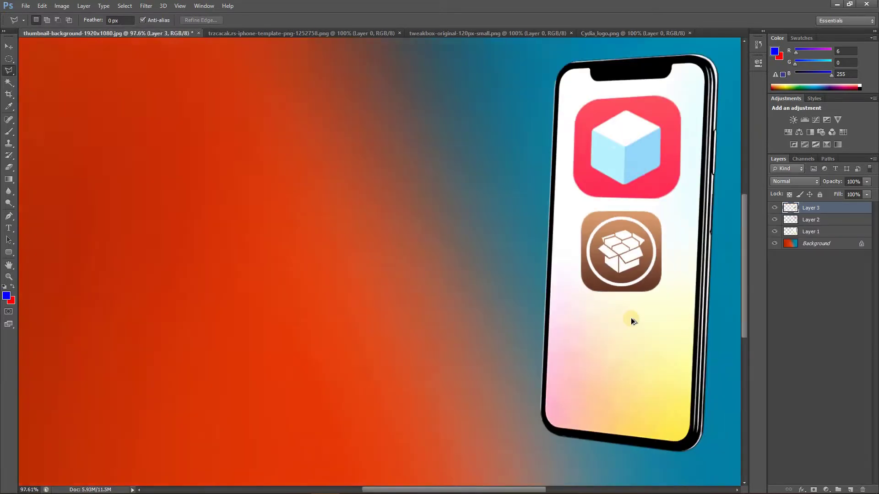
pyautogui.scroll(3, 645, 300)
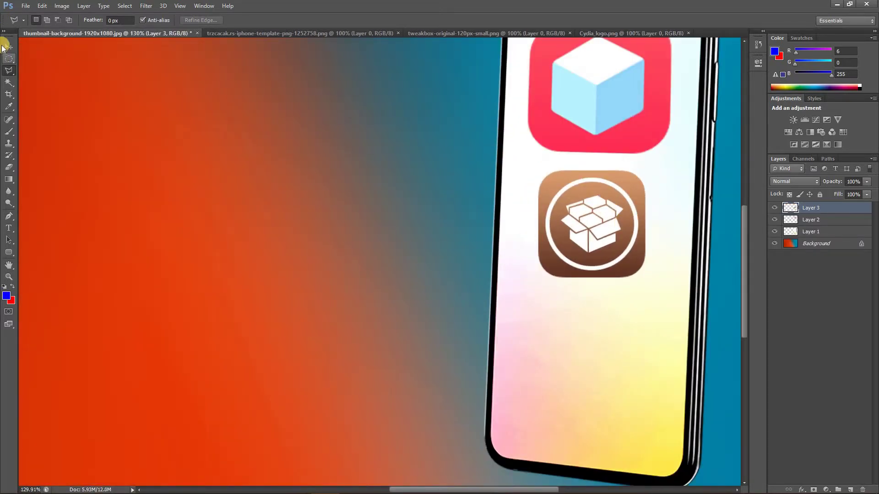
pyautogui.press('v')
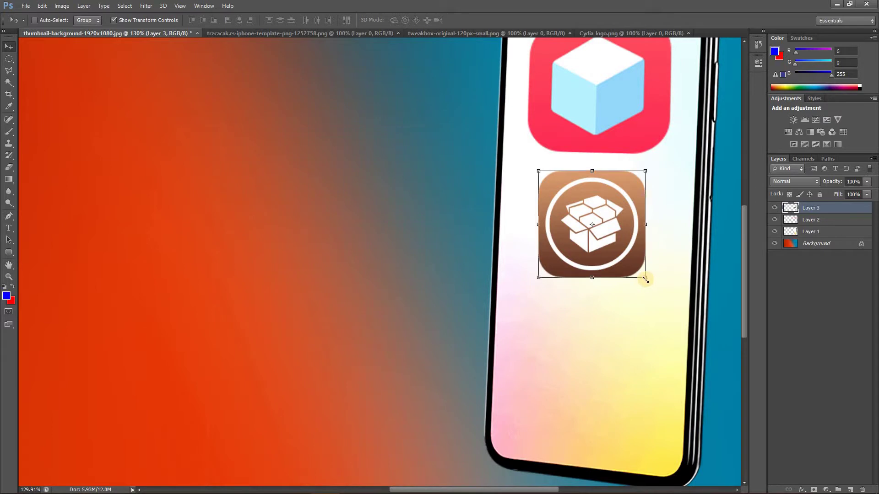
# Step: Enlarge, rotate and distort the Cydia icon near the phone's bottom, then commit
pyautogui.moveTo(645, 279); pyautogui.dragTo(687, 318)
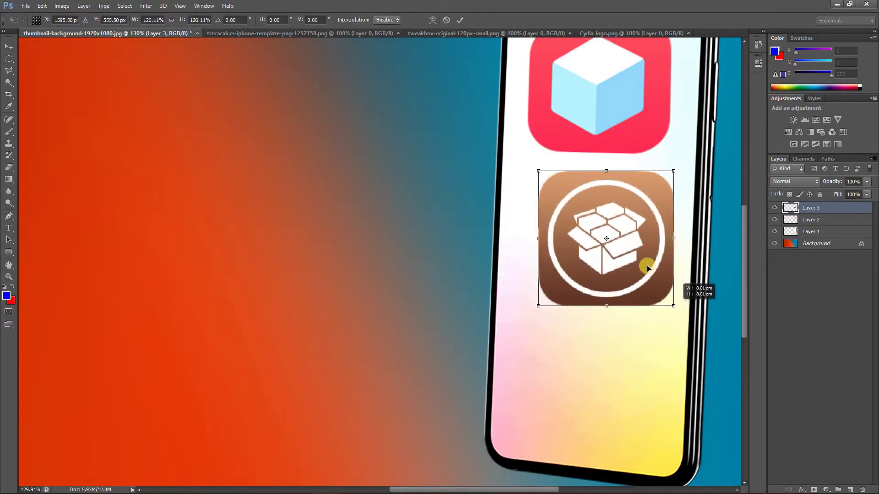
pyautogui.moveTo(630, 277); pyautogui.dragTo(616, 289)
pyautogui.moveTo(665, 333); pyautogui.dragTo(668, 324)
pyautogui.moveTo(621, 300); pyautogui.dragTo(609, 420)
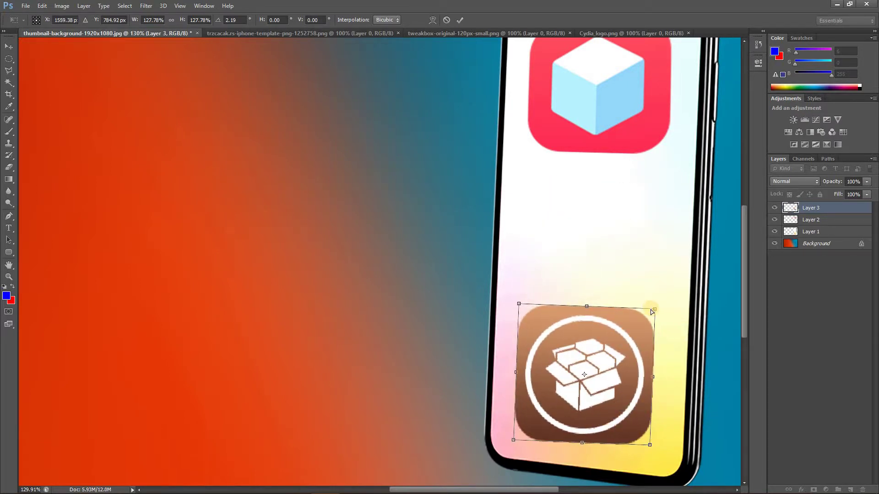
pyautogui.moveTo(661, 311); pyautogui.dragTo(671, 306)
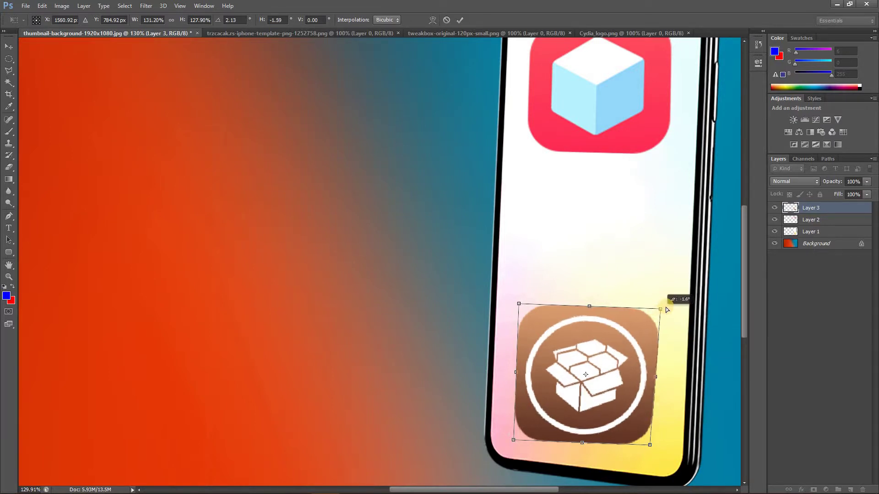
pyautogui.moveTo(652, 445); pyautogui.dragTo(664, 457)
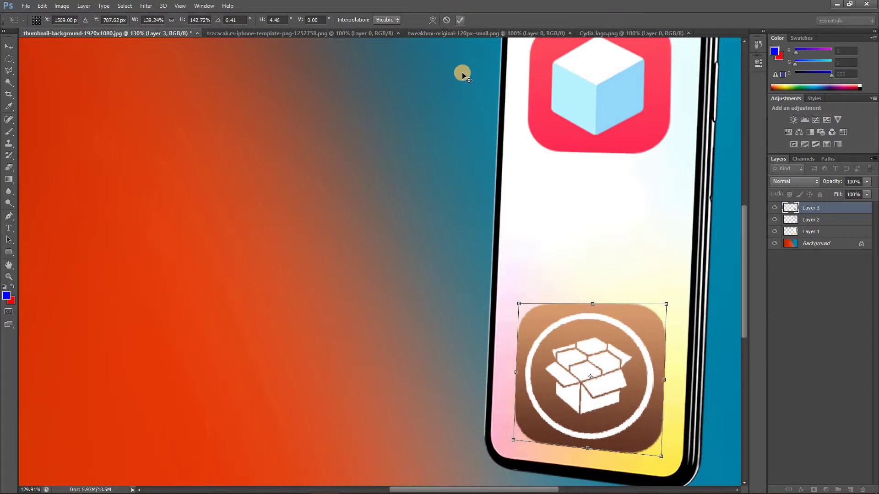
pyautogui.press('Return')
pyautogui.hotkey('ctrl', '0')
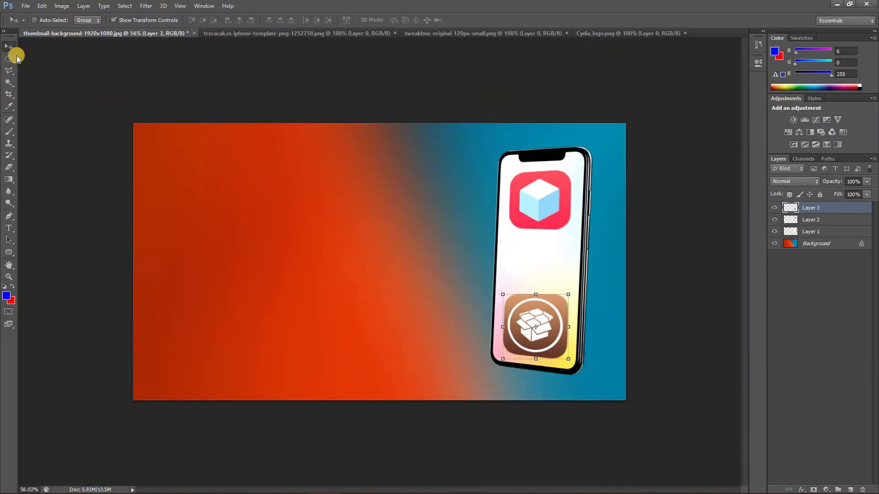
# Step: Type black '12.4' text on the orange left side with the Type tool
pyautogui.click(13, 63)
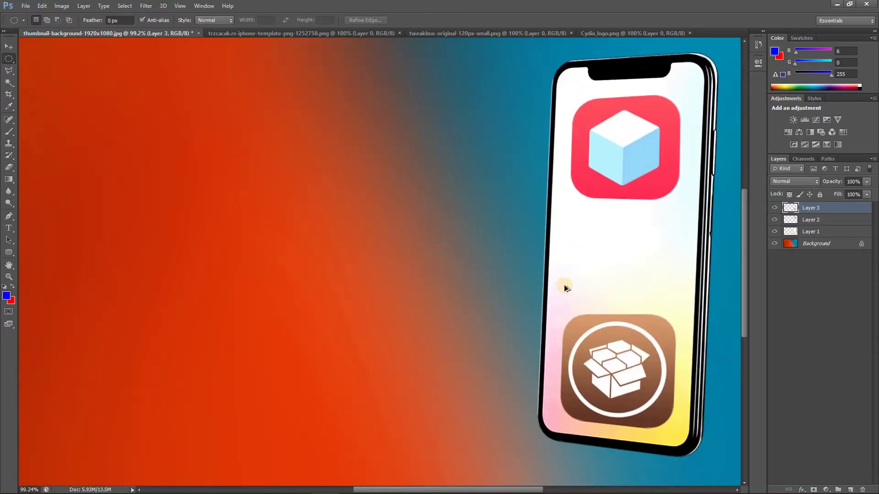
pyautogui.scroll(-1, 150, 302)
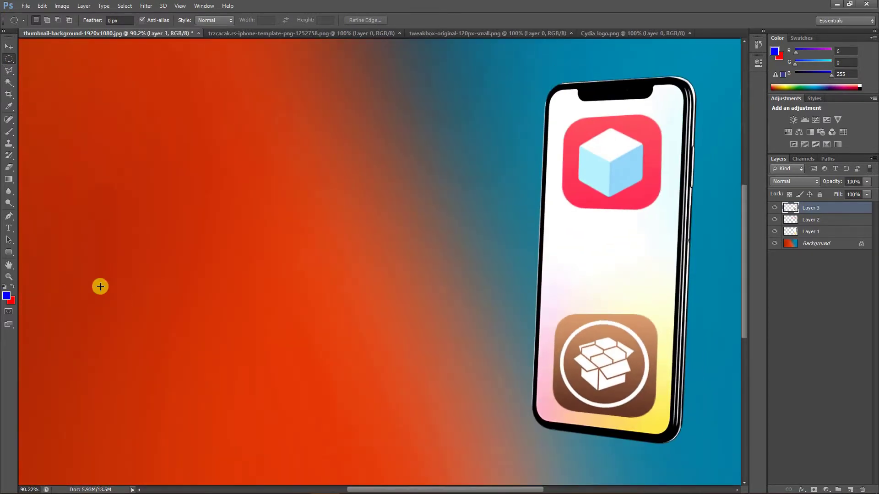
pyautogui.scroll(-1, 100, 287)
pyautogui.click(7, 228)
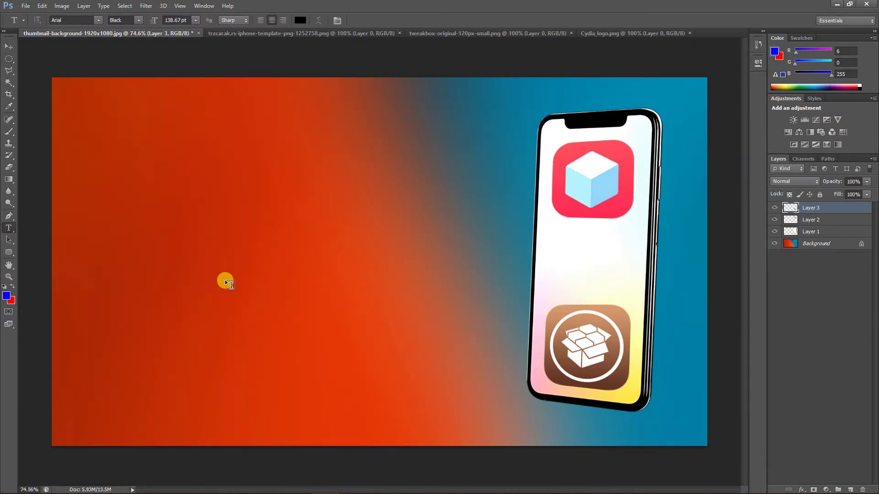
pyautogui.click(258, 249)
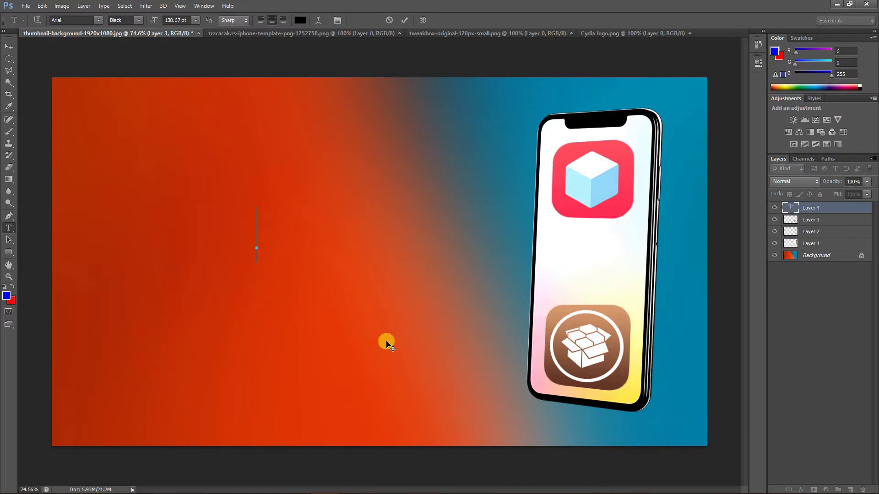
pyautogui.write('12')
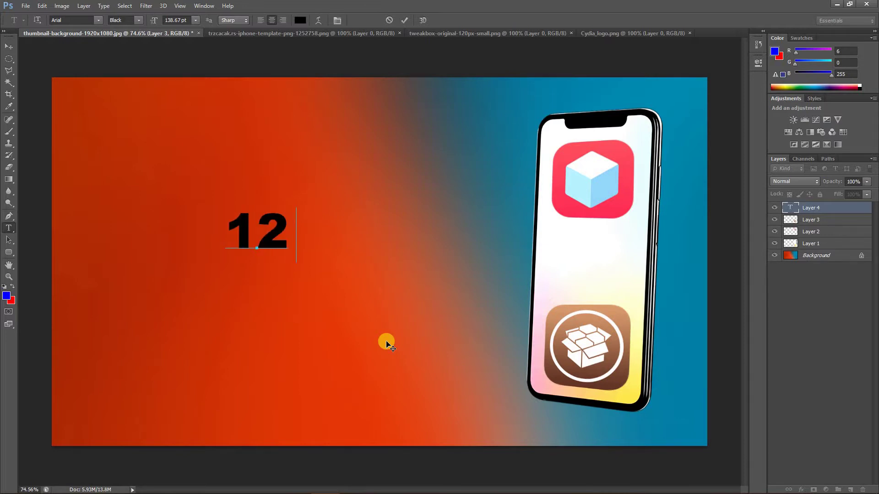
pyautogui.write('.4')
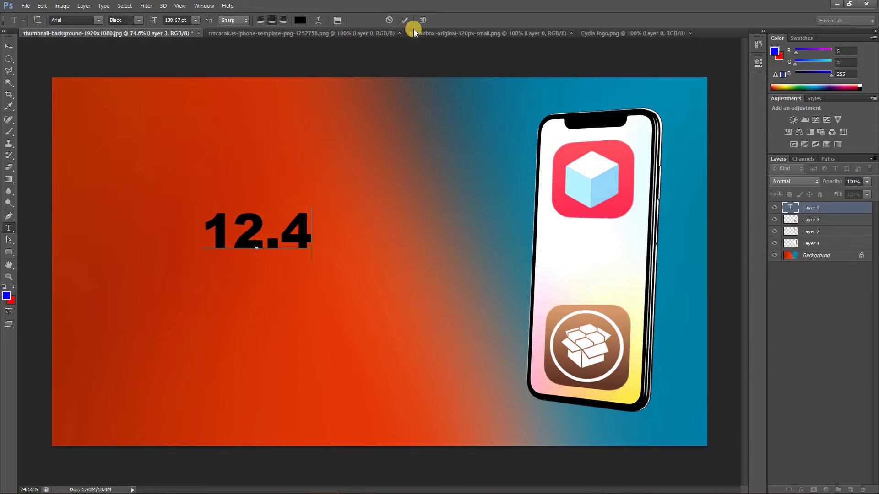
pyautogui.click(404, 20)
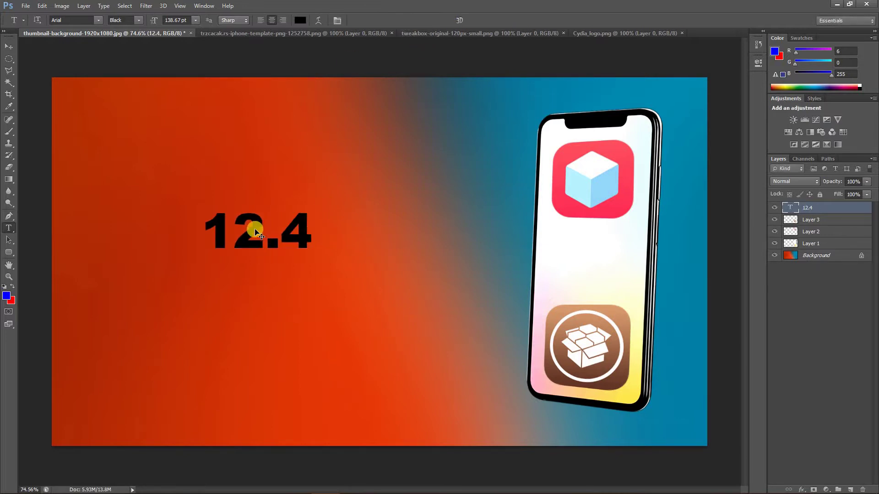
# Step: Move the '12.4' text between the icons on the phone and tilt it to match
pyautogui.moveTo(557, 260); pyautogui.dragTo(587, 258)
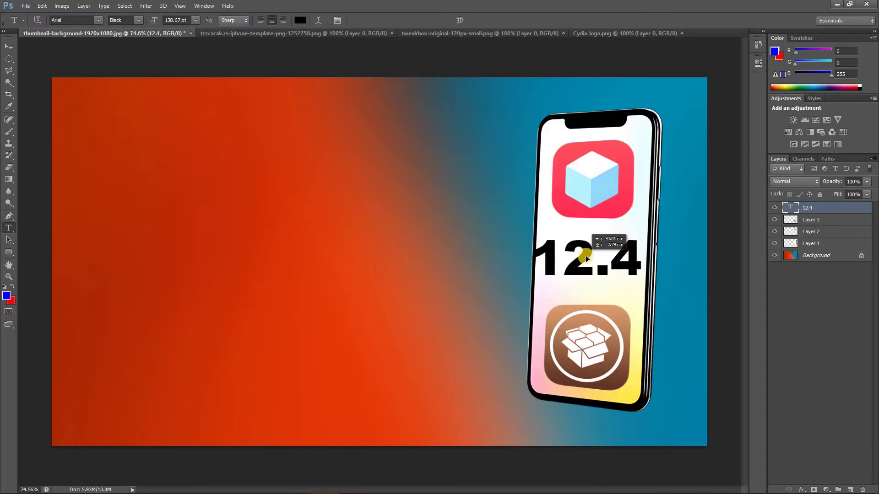
pyautogui.scroll(5, 635, 265)
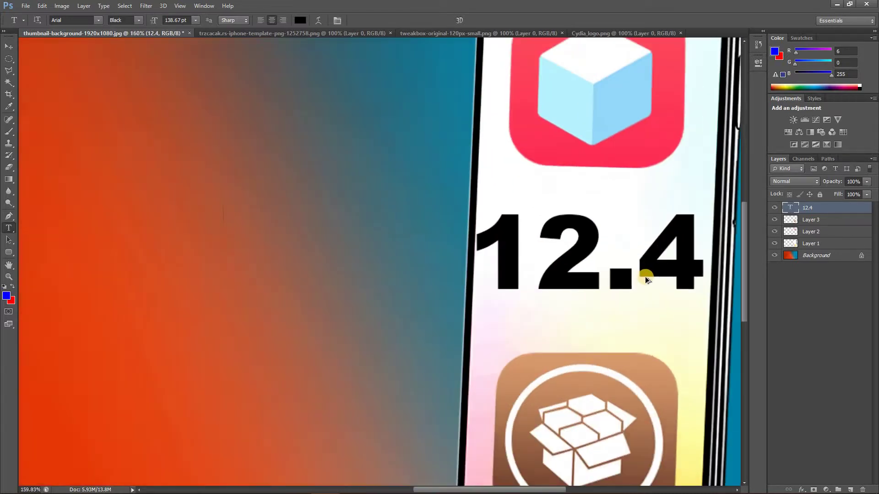
pyautogui.hscroll(1, 451, 350)
pyautogui.scroll(1, 308, 274)
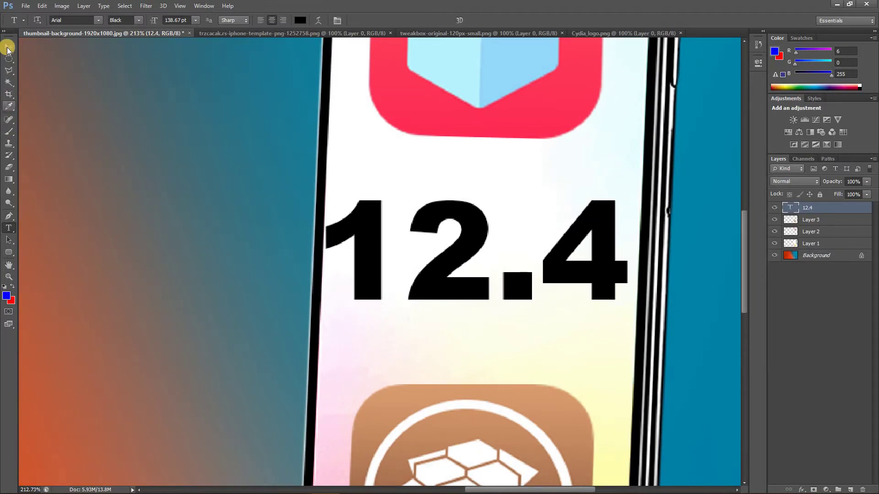
pyautogui.press('v')
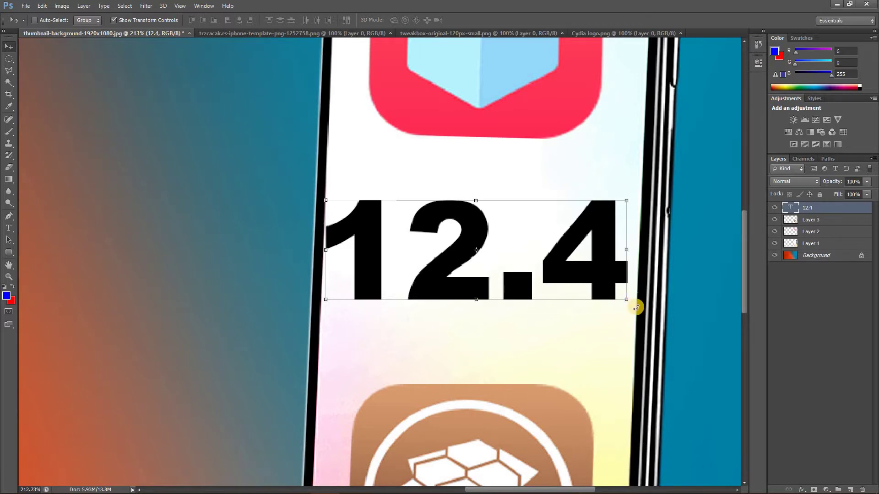
pyautogui.click(634, 304)
pyautogui.moveTo(633, 309); pyautogui.dragTo(631, 310)
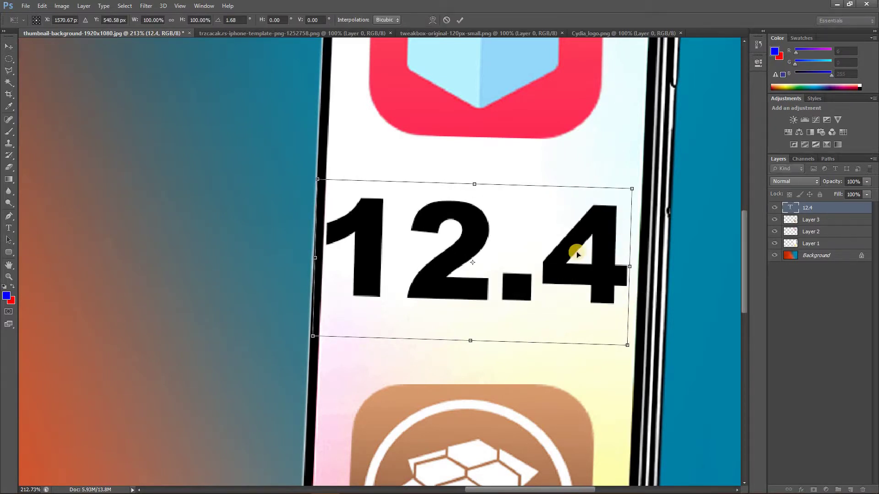
pyautogui.moveTo(578, 256); pyautogui.dragTo(580, 260)
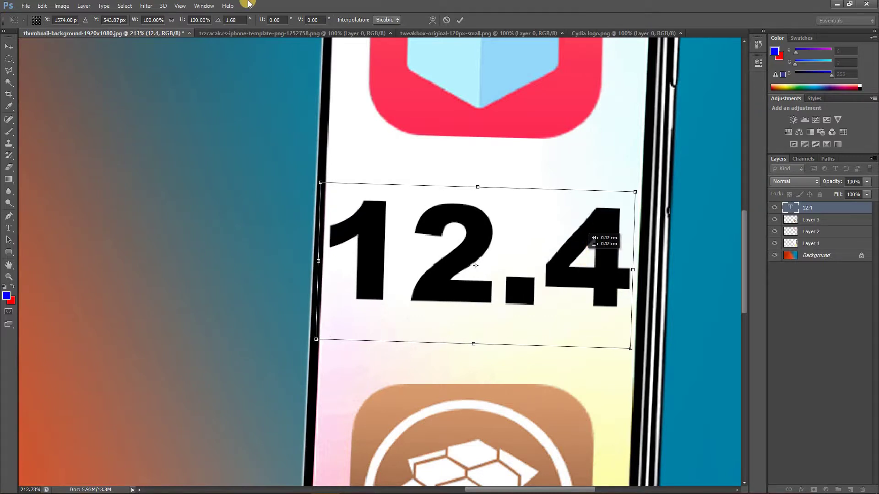
pyautogui.press('Return')
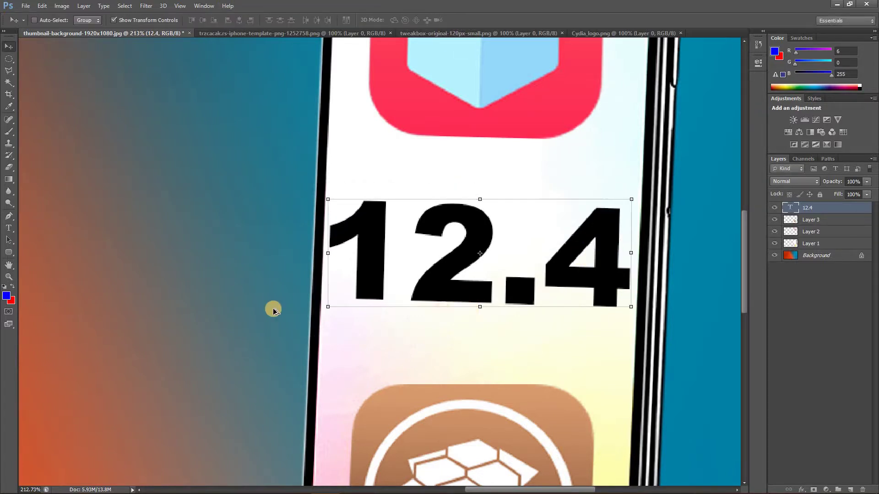
pyautogui.scroll(-5, 270, 308)
pyautogui.click(9, 228)
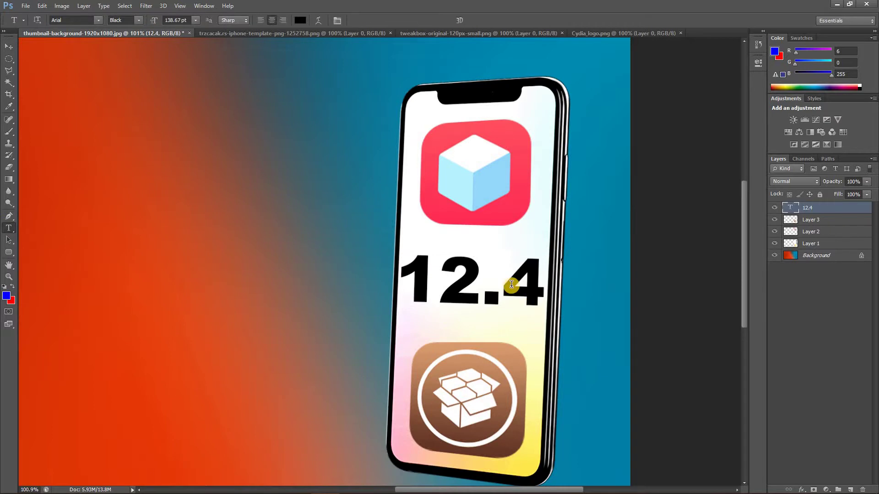
# Step: Try colouring the selected 12.4 text bright green
pyautogui.click(511, 284)
pyautogui.hotkey('ctrl', 'a')
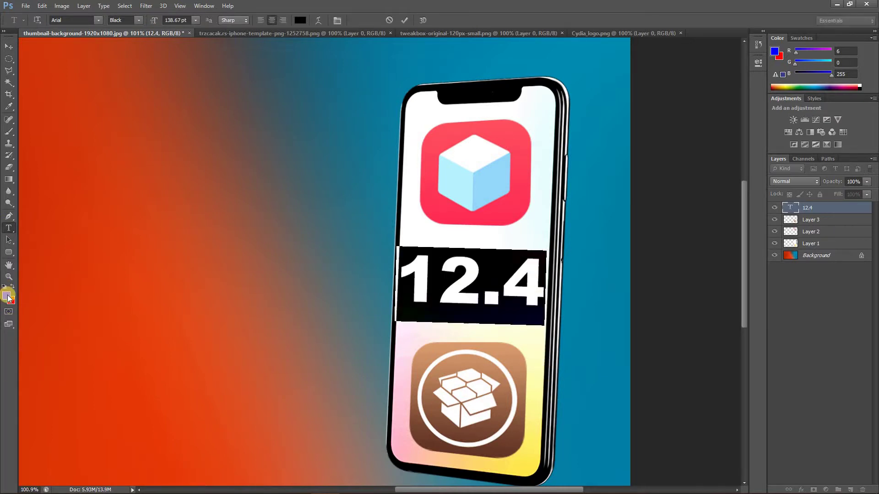
pyautogui.click(6, 295)
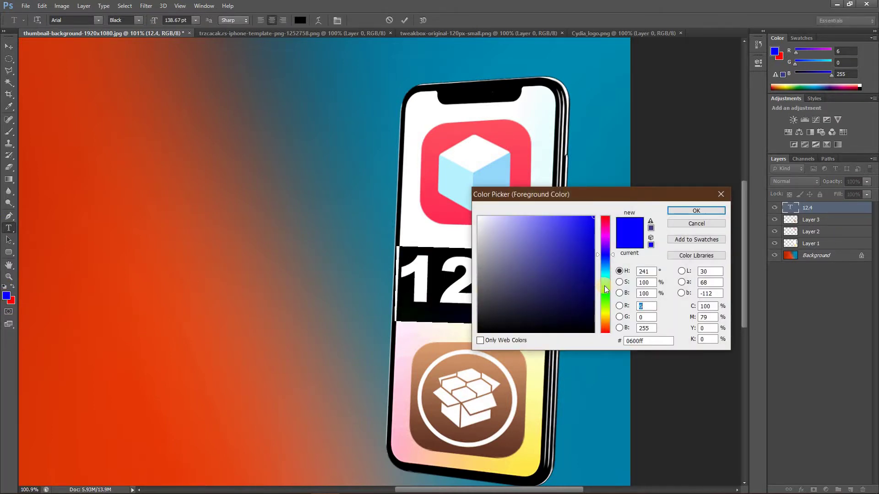
pyautogui.click(605, 297)
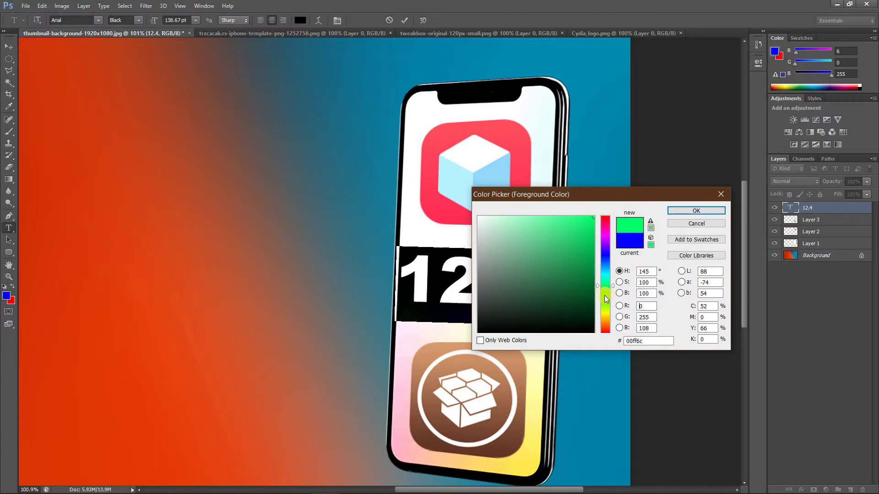
pyautogui.click(677, 210)
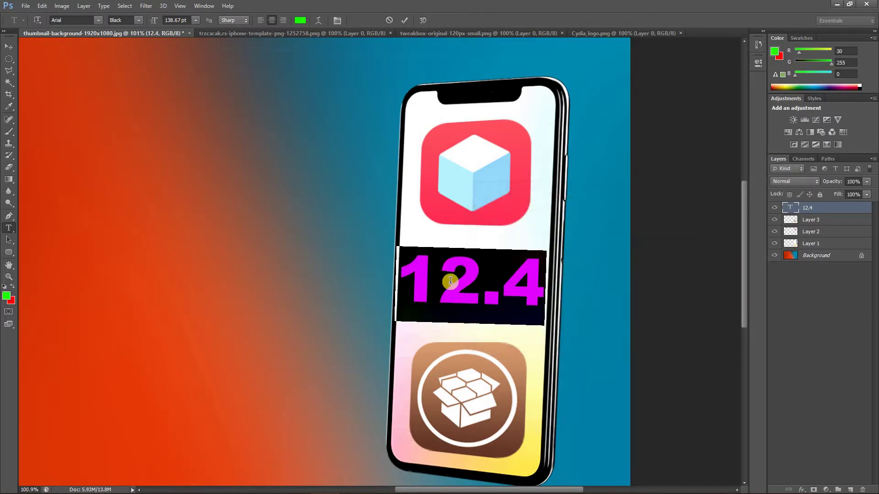
pyautogui.click(513, 353)
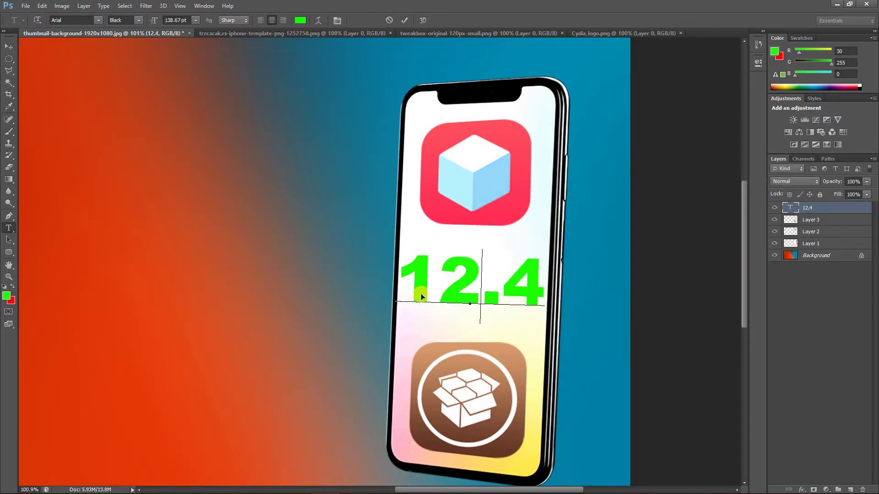
# Step: Recolour the 12.4 text with orange-red sampled from the background, then zoom out
pyautogui.hotkey('ctrl', 'a')
pyautogui.click(6, 296)
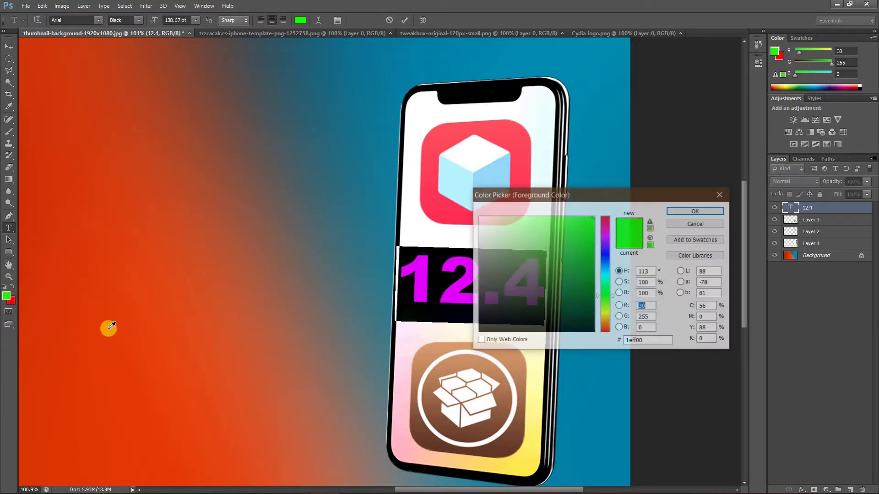
pyautogui.click(269, 397)
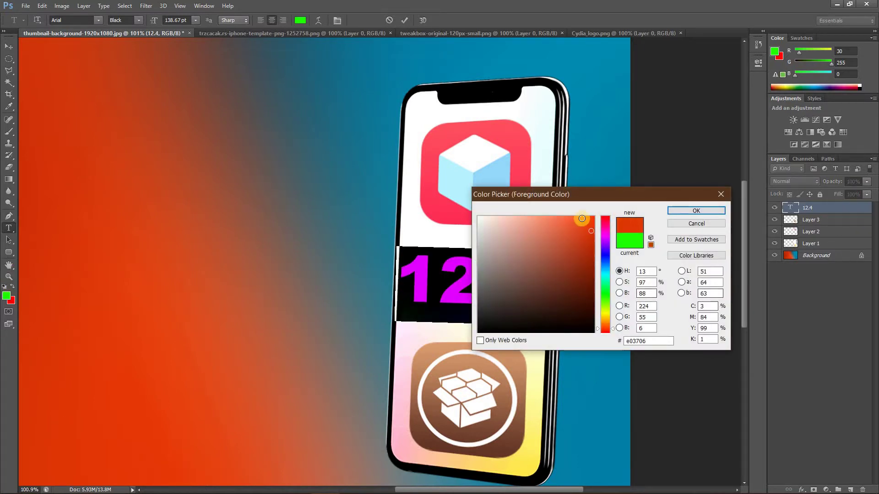
pyautogui.click(686, 212)
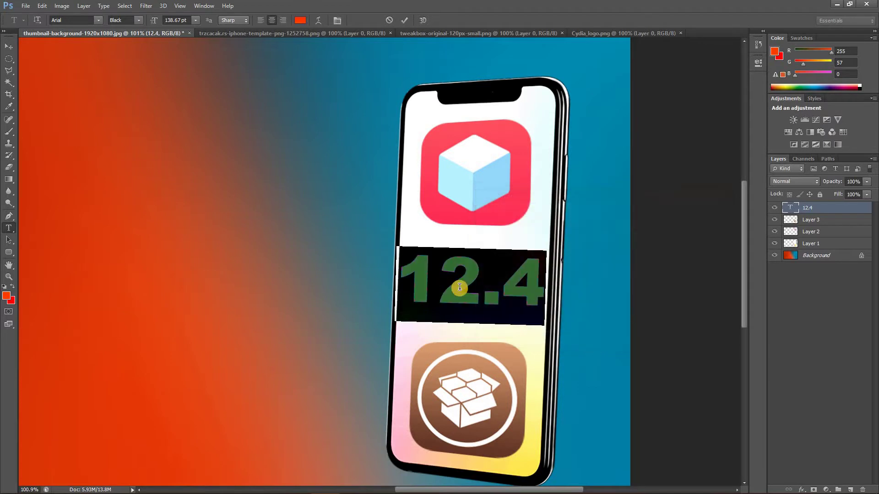
pyautogui.click(518, 348)
pyautogui.scroll(-1, 500, 368)
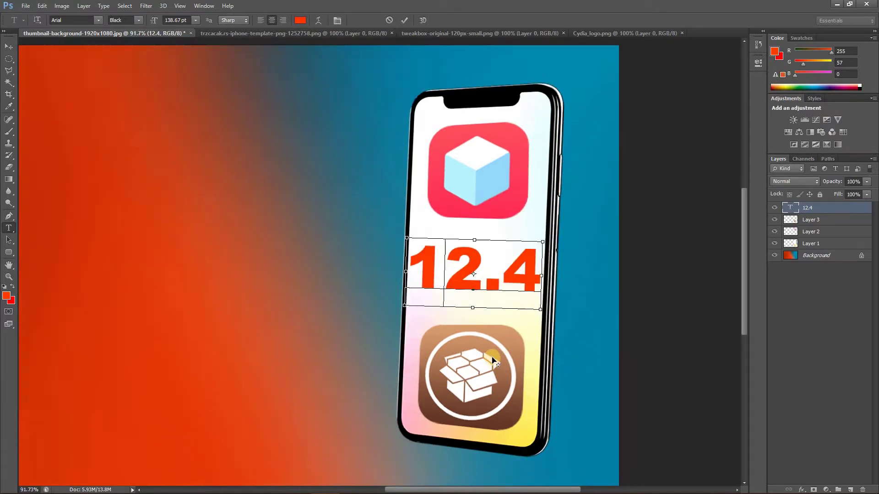
pyautogui.scroll(-3, 494, 359)
pyautogui.scroll(-1, 492, 357)
pyautogui.scroll(2, 492, 355)
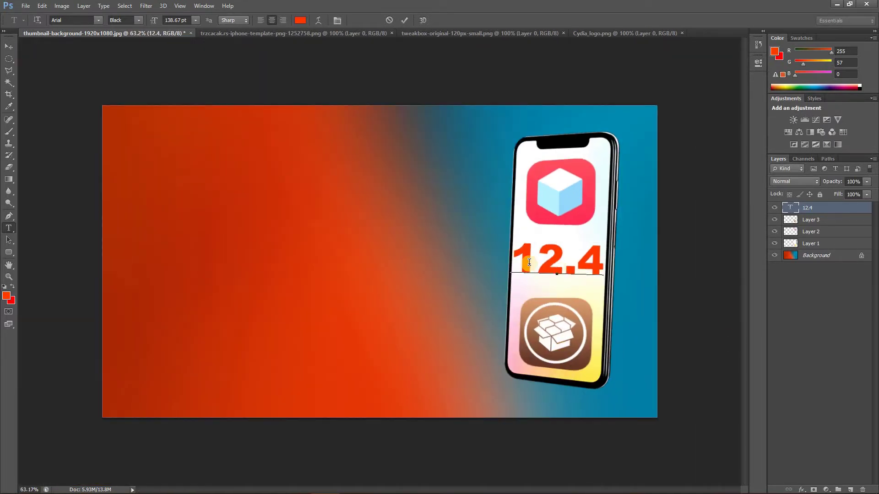
# Step: Replace the 12.4 text's drop shadow with an Outer Glow effect
pyautogui.click(408, 20)
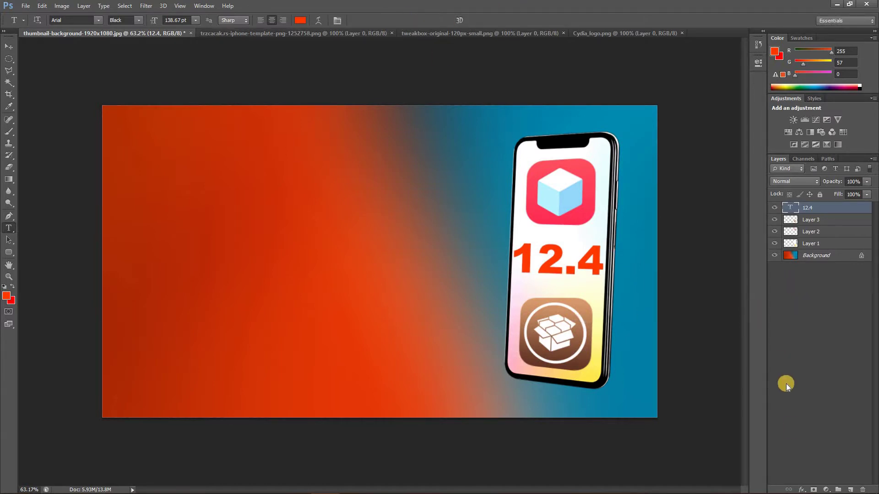
pyautogui.click(804, 490)
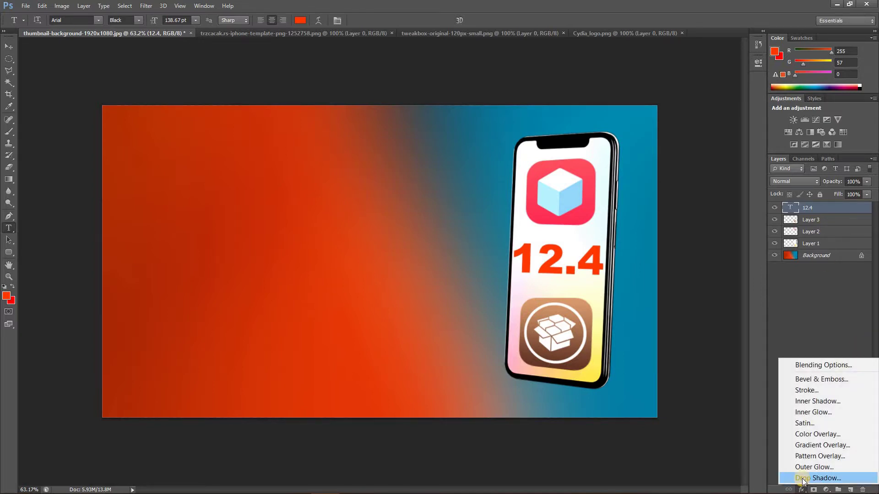
pyautogui.click(787, 477)
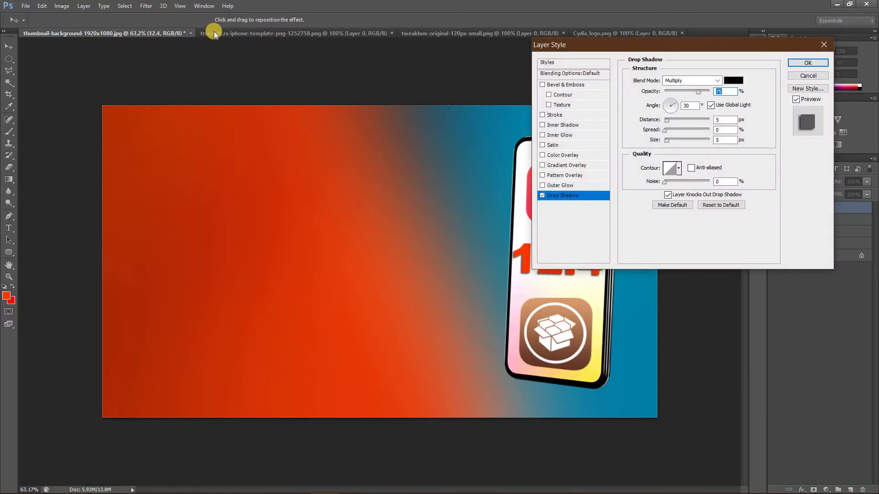
pyautogui.moveTo(638, 40); pyautogui.dragTo(214, 31)
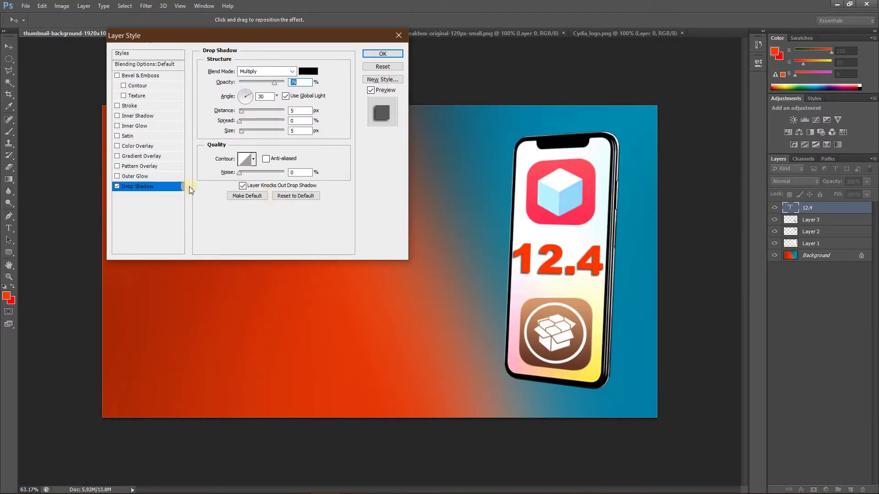
pyautogui.click(118, 185)
pyautogui.click(117, 176)
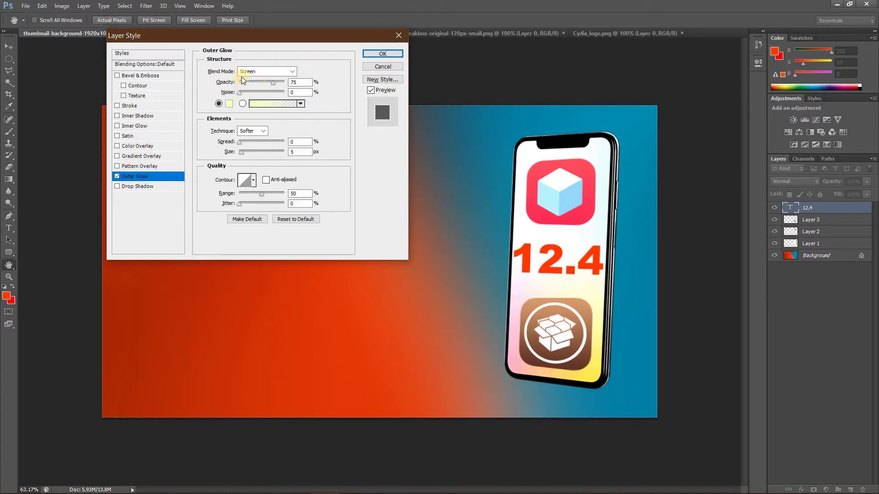
# Step: Set the glow to Normal blend, 100% opacity and black colour
pyautogui.click(287, 72)
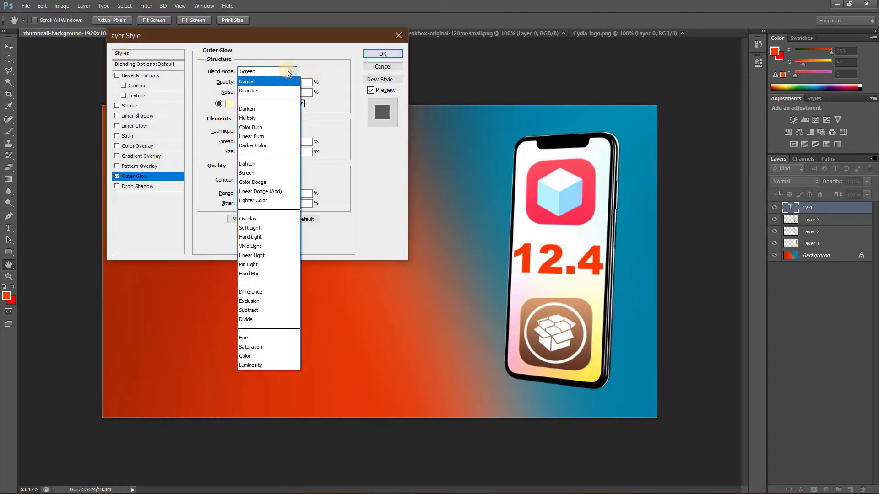
pyautogui.click(288, 72)
pyautogui.click(257, 80)
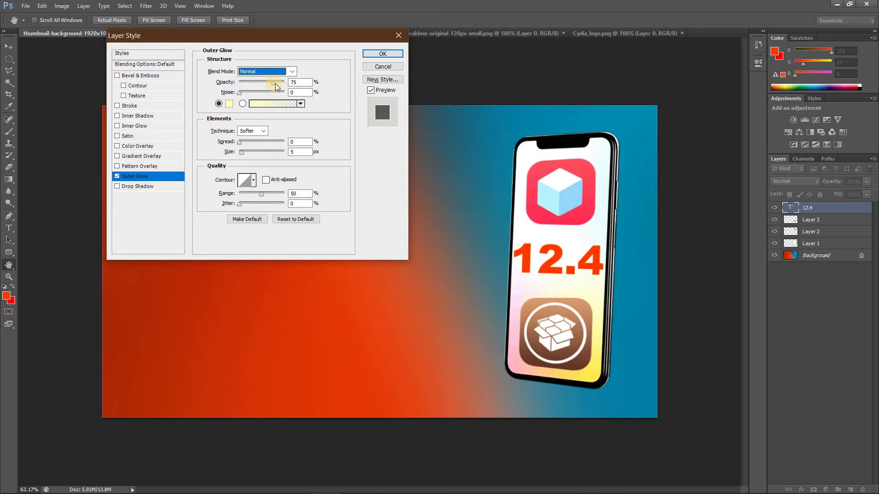
pyautogui.moveTo(276, 84); pyautogui.dragTo(286, 84)
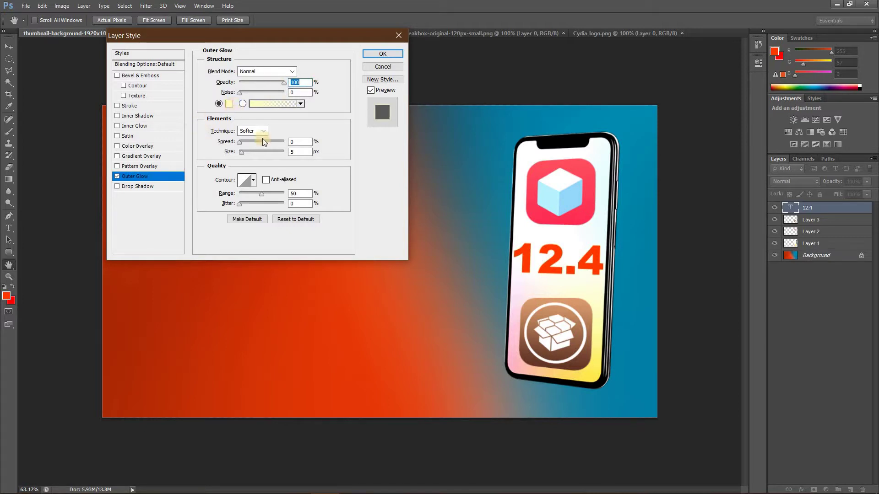
pyautogui.click(229, 104)
pyautogui.click(594, 333)
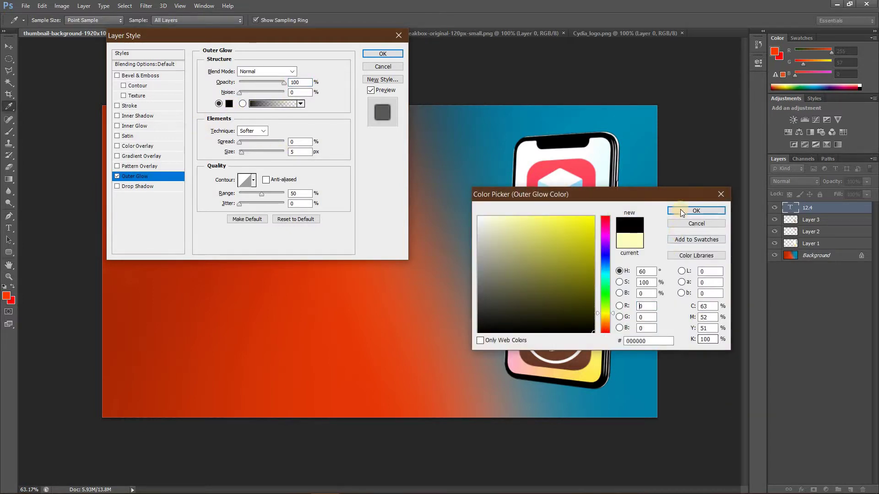
pyautogui.click(683, 212)
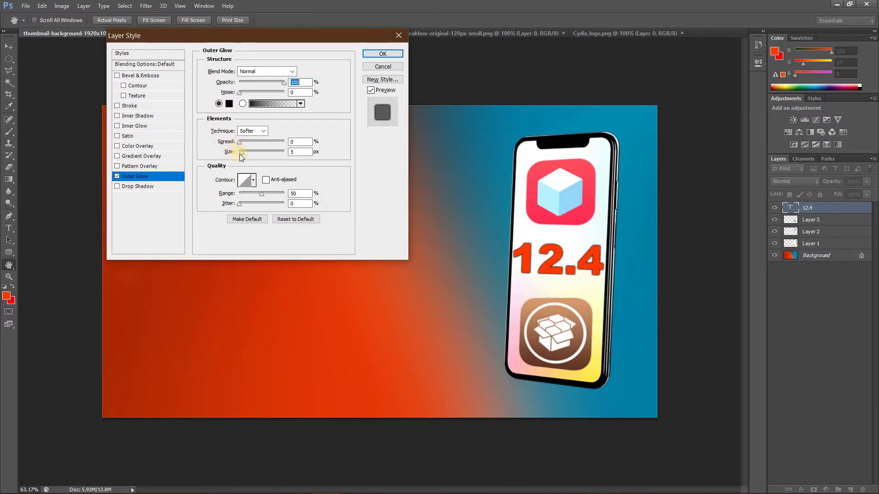
# Step: Give the glow spread 10, size 9 and Softer technique, and apply it
pyautogui.moveTo(241, 157); pyautogui.dragTo(242, 147)
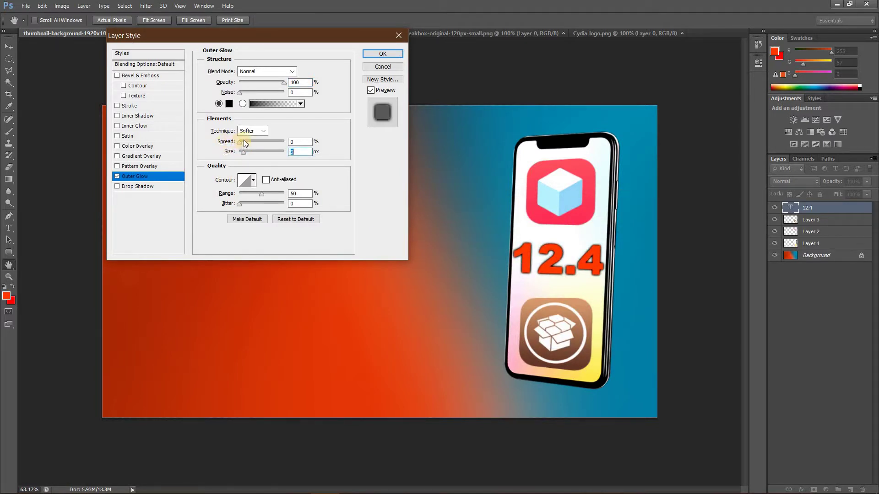
pyautogui.click(244, 141)
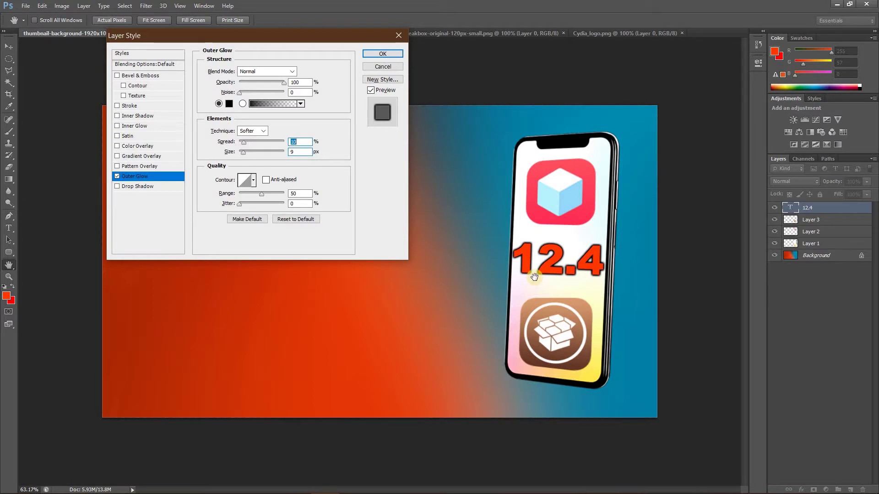
pyautogui.click(263, 132)
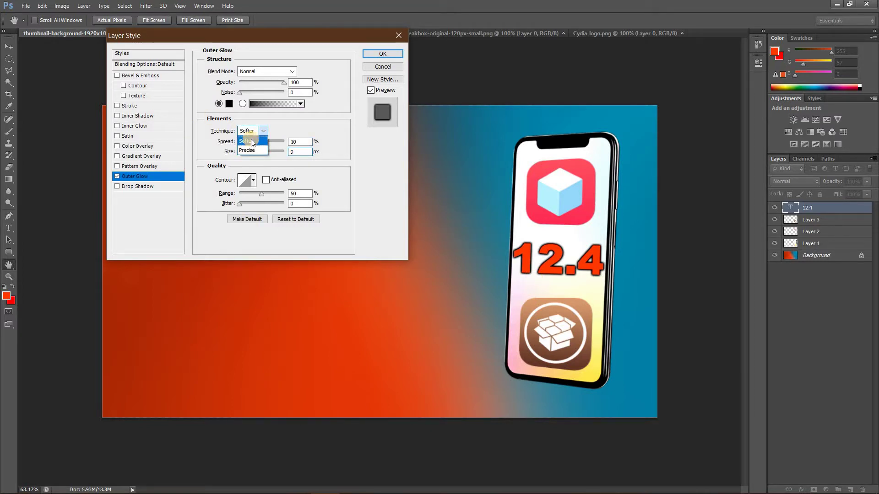
pyautogui.click(264, 133)
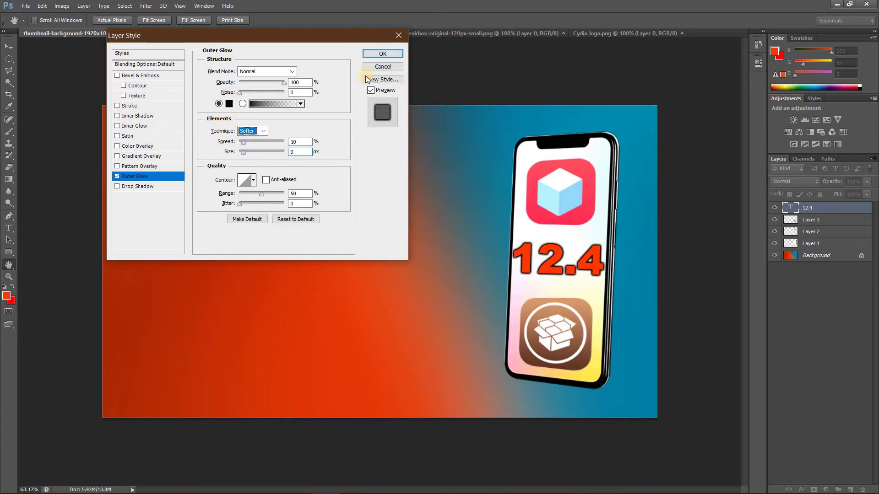
pyautogui.press('Return')
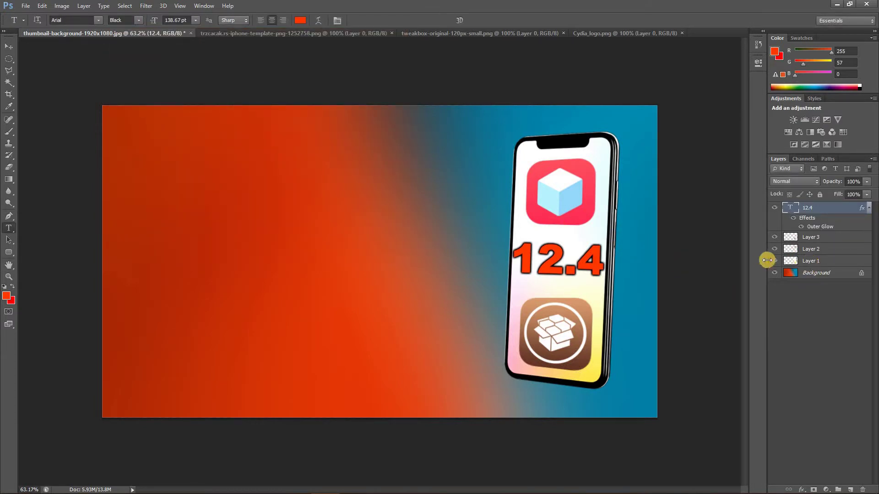
# Step: Toggle Layer 1's visibility to check it, then enable Outer Glow on the phone layer
pyautogui.click(775, 261)
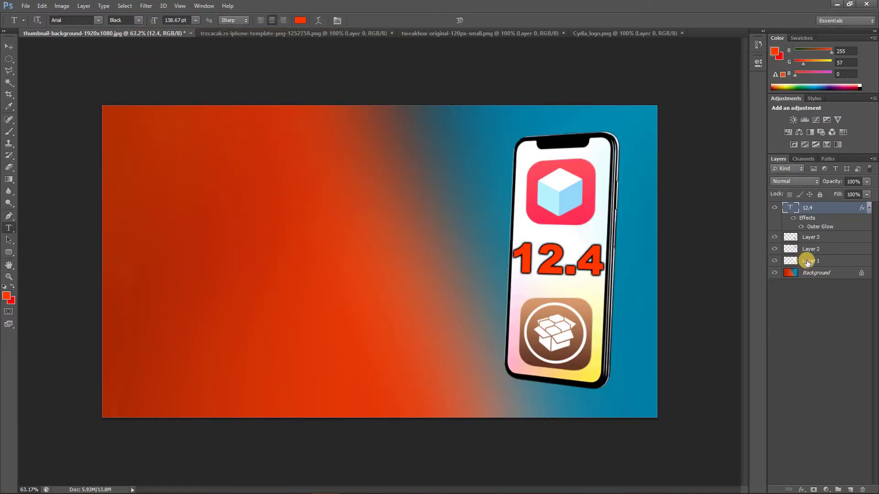
pyautogui.click(811, 261)
pyautogui.click(801, 490)
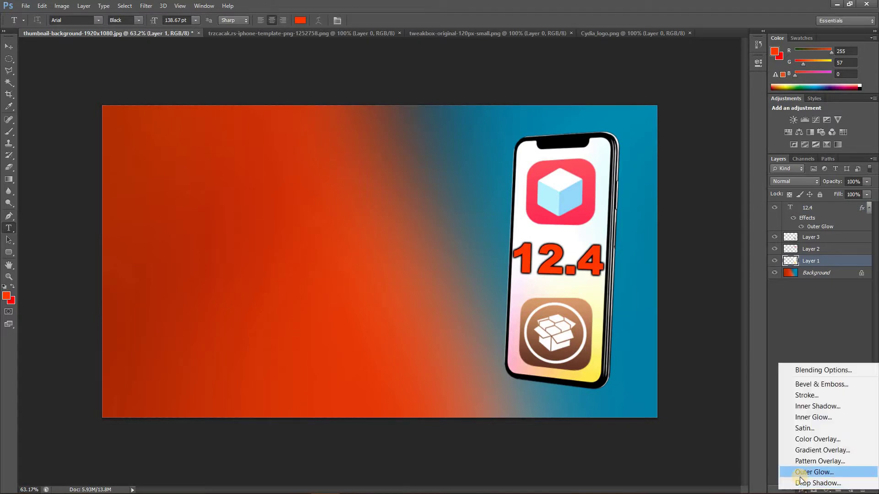
pyautogui.click(802, 477)
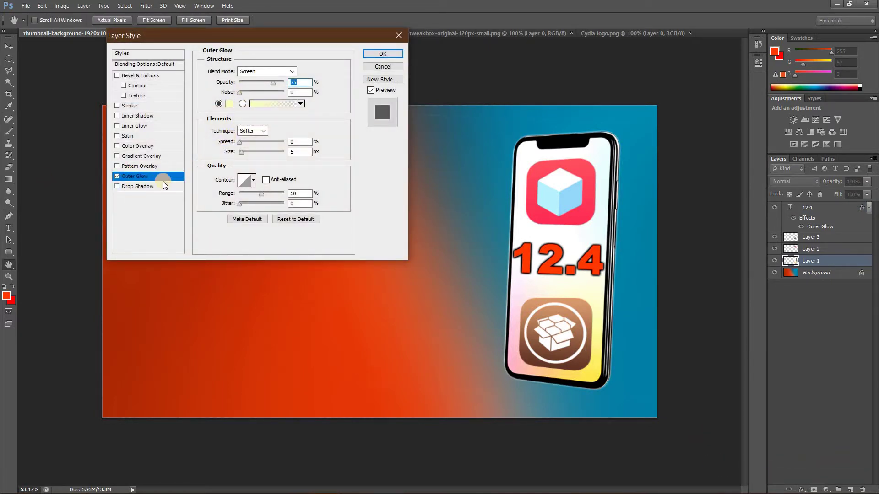
pyautogui.click(116, 177)
# Step: Set the phone glow to Normal blend mode with black colour
pyautogui.click(266, 68)
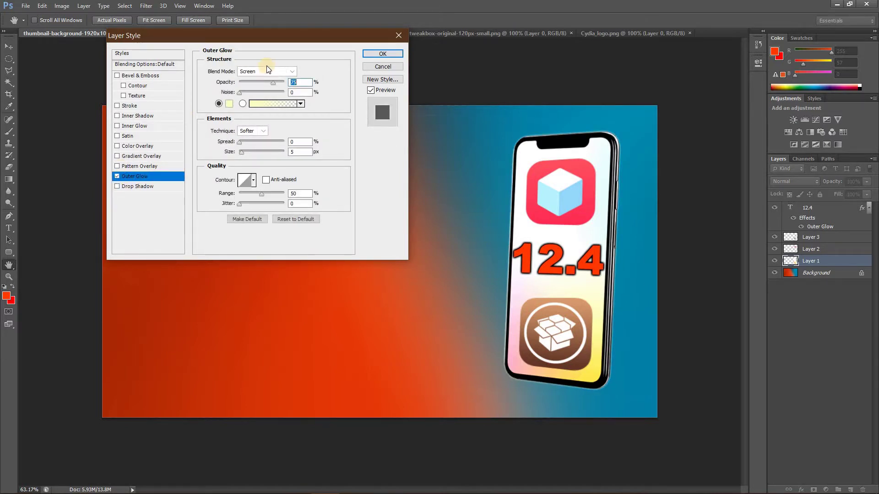
pyautogui.click(274, 70)
pyautogui.click(266, 82)
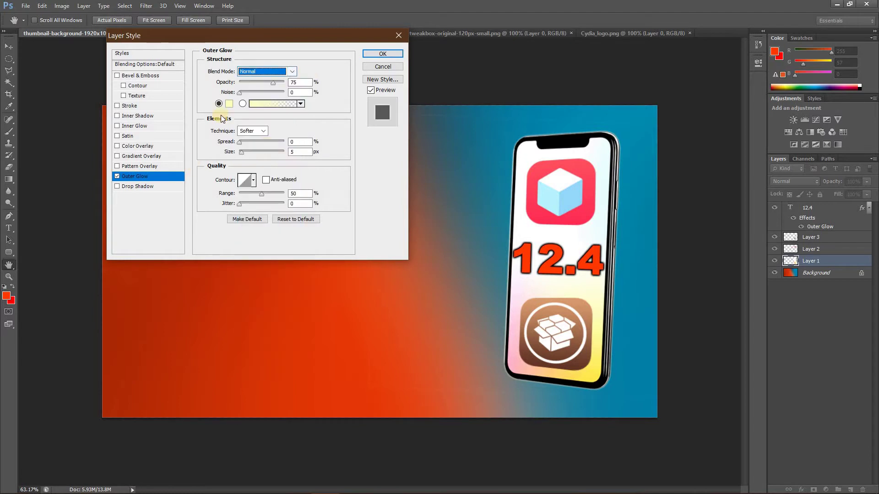
pyautogui.press('Tab')
pyautogui.click(306, 80)
pyautogui.write('100')
pyautogui.click(229, 108)
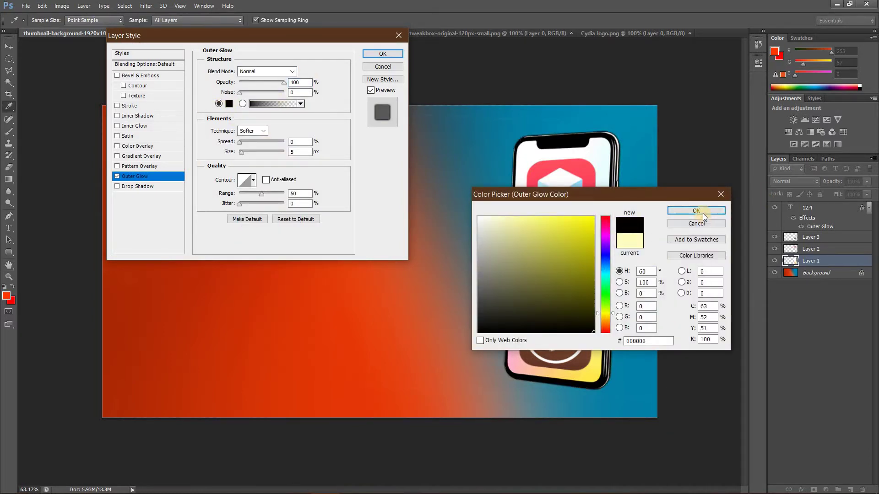
pyautogui.click(703, 216)
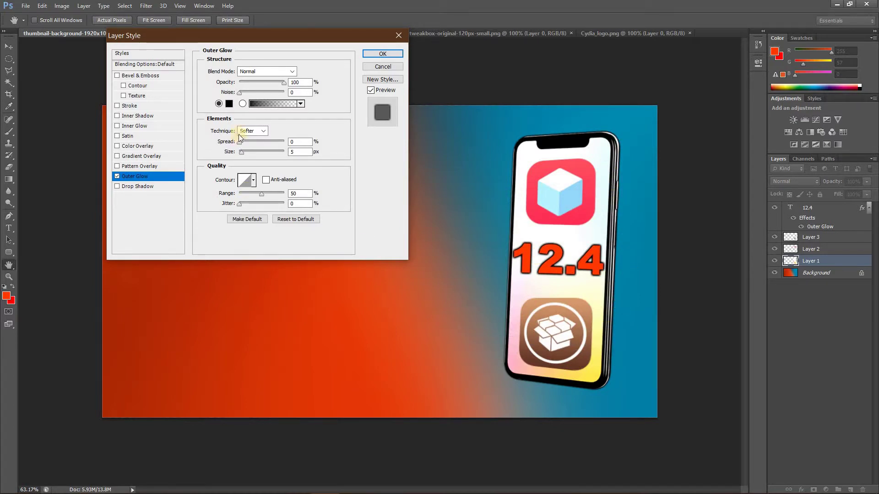
# Step: Set the glow size to 54 px and opacity about 78%, and apply
pyautogui.moveTo(245, 154); pyautogui.dragTo(251, 154)
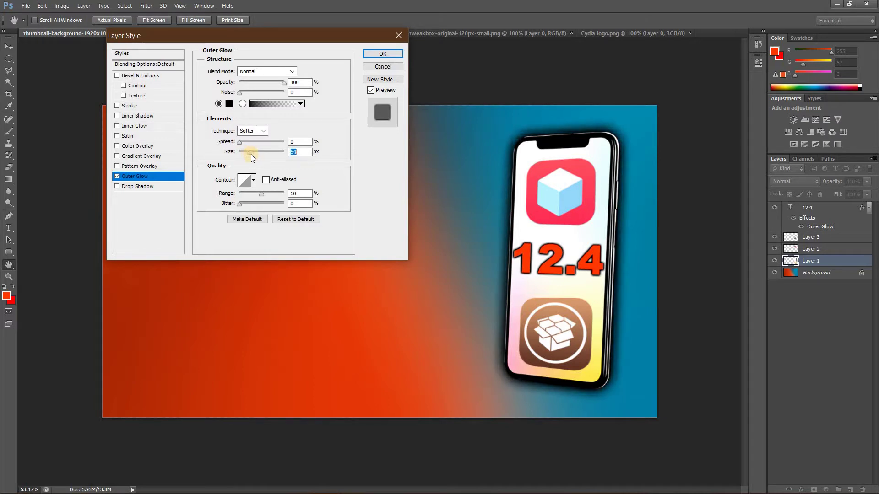
pyautogui.moveTo(251, 155); pyautogui.dragTo(238, 145)
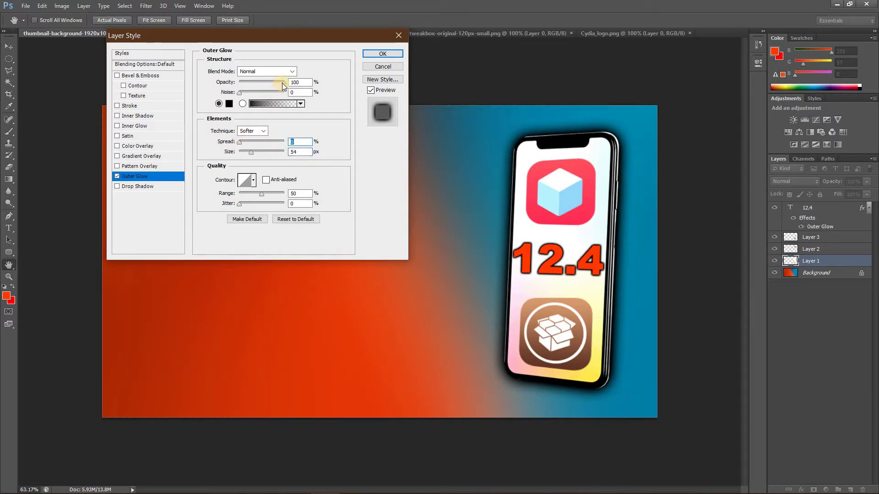
pyautogui.moveTo(283, 83)
pyautogui.mouseDown()
pyautogui.moveTo(266, 83)
pyautogui.moveTo(275, 83)
pyautogui.mouseUp()
pyautogui.click(385, 56)
pyautogui.click(385, 56)
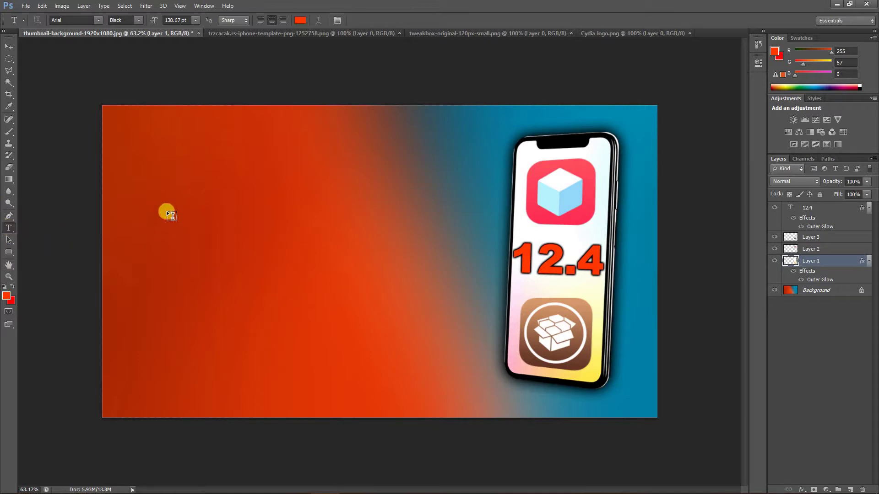
# Step: Type the title TOP SYDIA / TWEAKS / FOR / IOS / 12.4, commit it, and shift it right
pyautogui.click(276, 312)
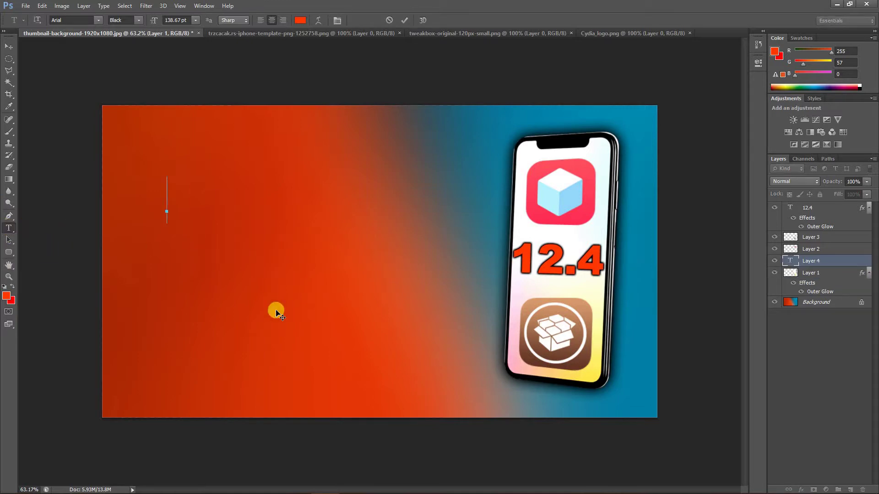
pyautogui.write('t')
pyautogui.write('op')
pyautogui.press('BackSpace')
pyautogui.press('BackSpace')
pyautogui.press('BackSpace')
pyautogui.write('TOP')
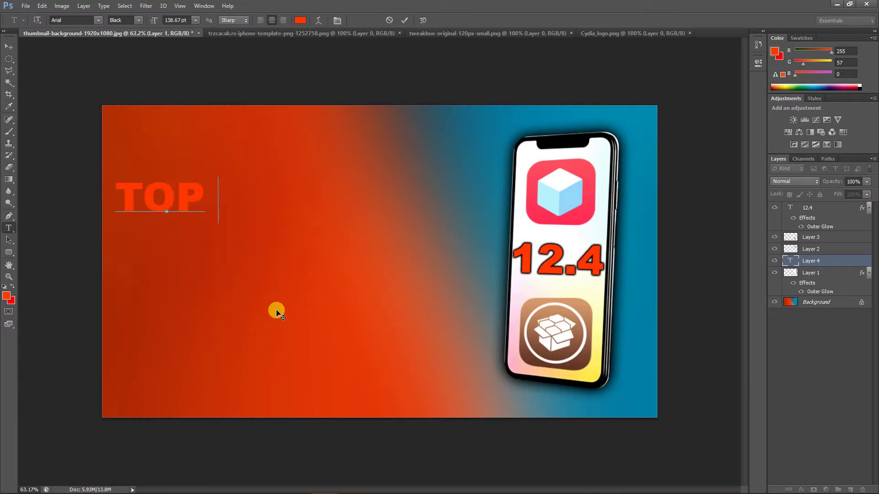
pyautogui.write(' SYDIA')
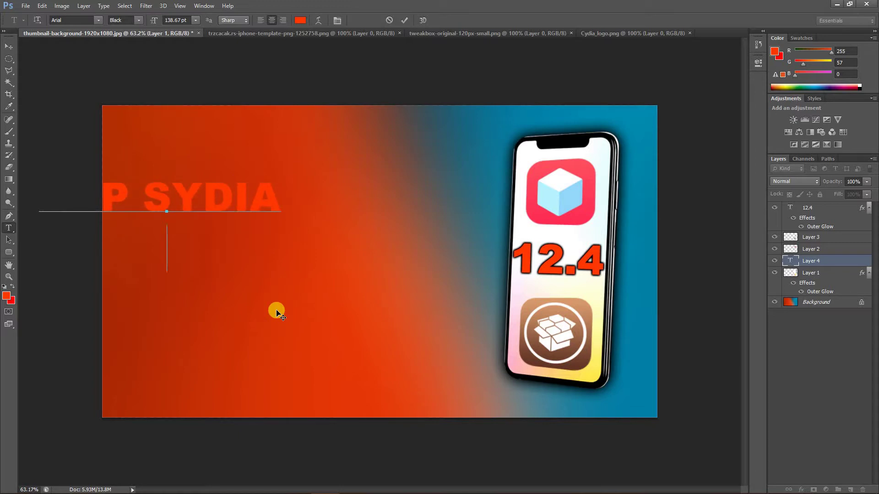
pyautogui.write('TWEAKS')
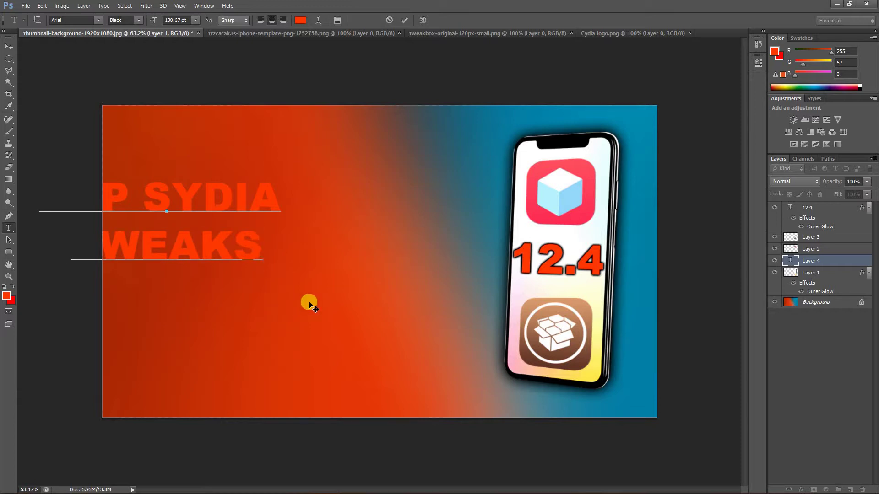
pyautogui.press('Return')
pyautogui.write('FOR')
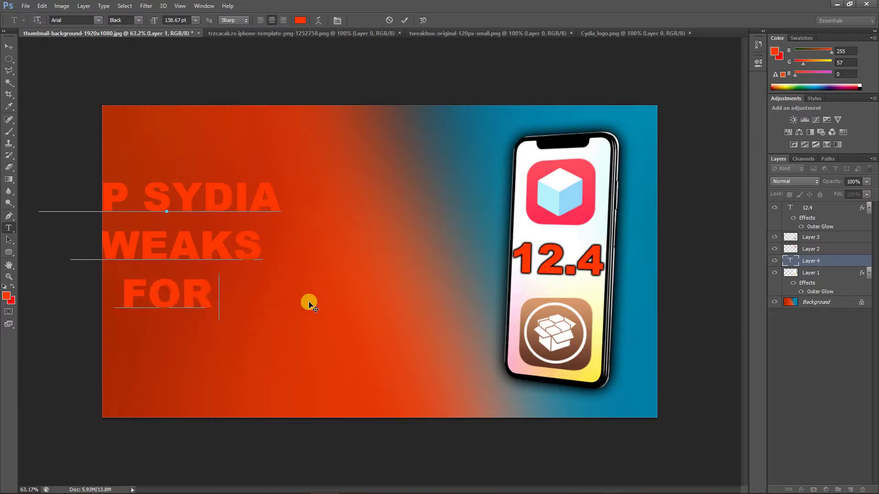
pyautogui.write(' IO')
pyautogui.press('BackSpace')
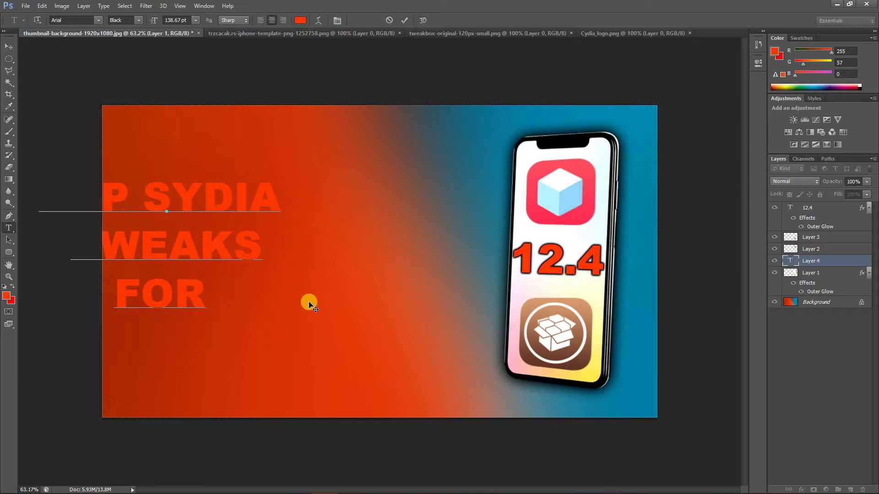
pyautogui.press('Return')
pyautogui.write('IOS ')
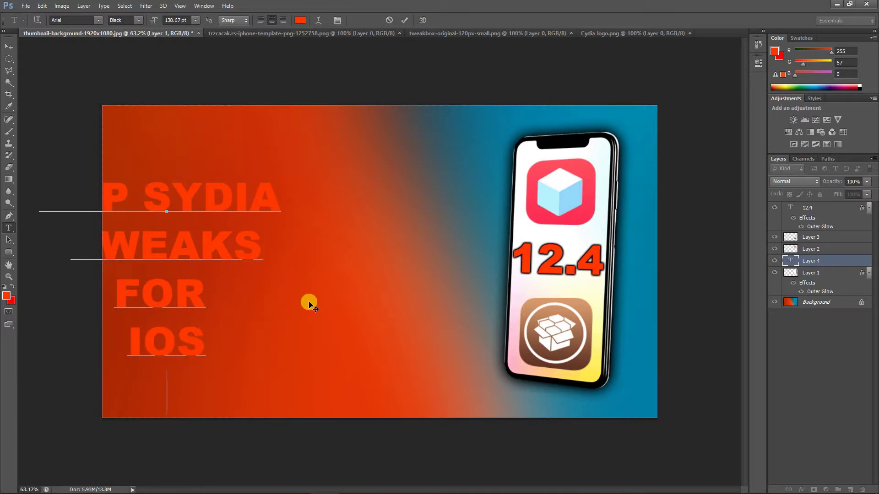
pyautogui.write('12.4')
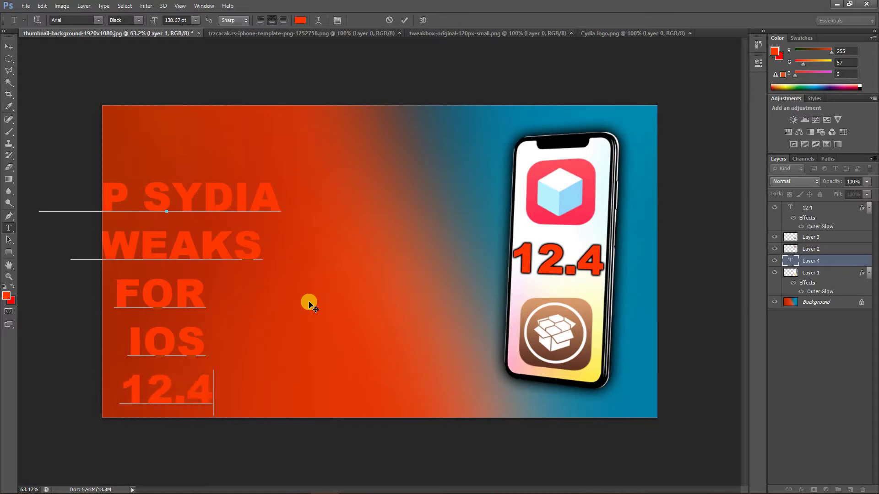
pyautogui.click(407, 21)
pyautogui.moveTo(250, 213)
pyautogui.mouseDown()
pyautogui.moveTo(333, 213)
pyautogui.moveTo(298, 196)
pyautogui.mouseUp()
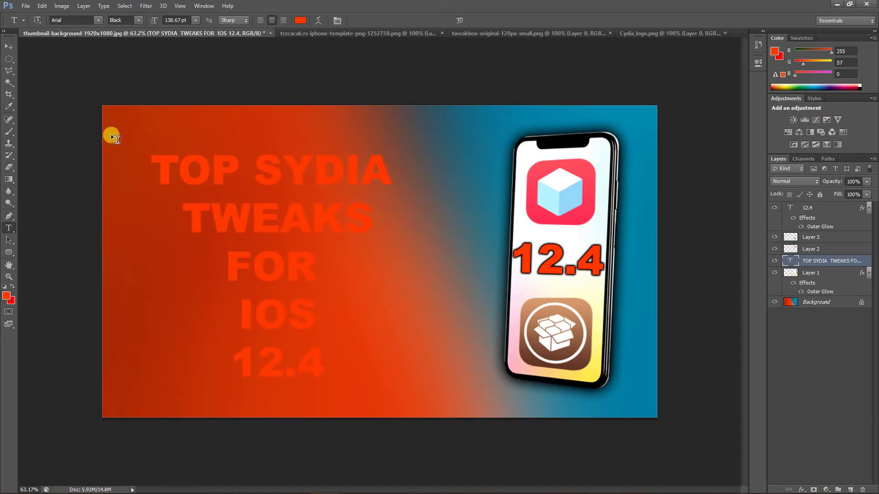
# Step: Try colouring the whole title text dark green
pyautogui.click(232, 210)
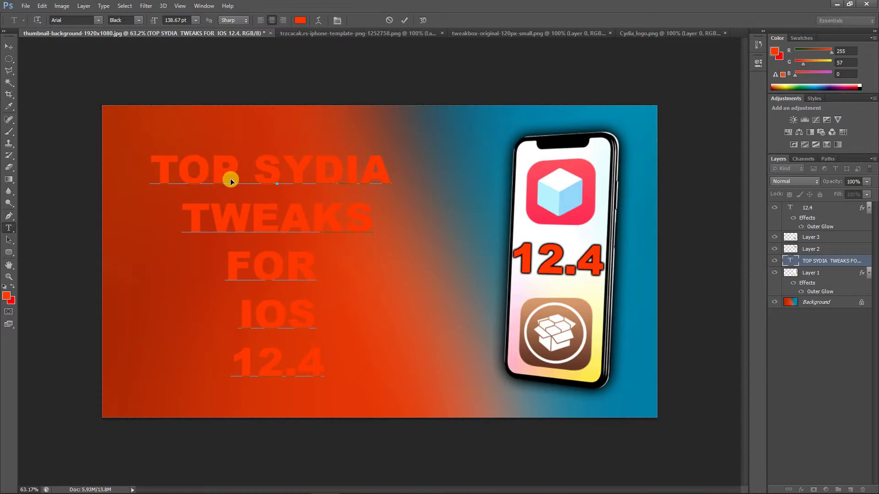
pyautogui.hotkey('ctrl', 'a')
pyautogui.click(6, 296)
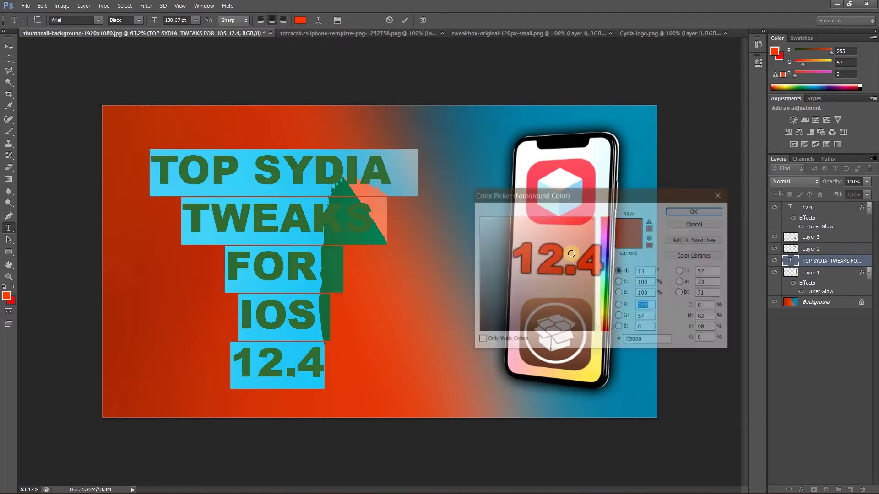
pyautogui.moveTo(607, 303); pyautogui.dragTo(605, 310)
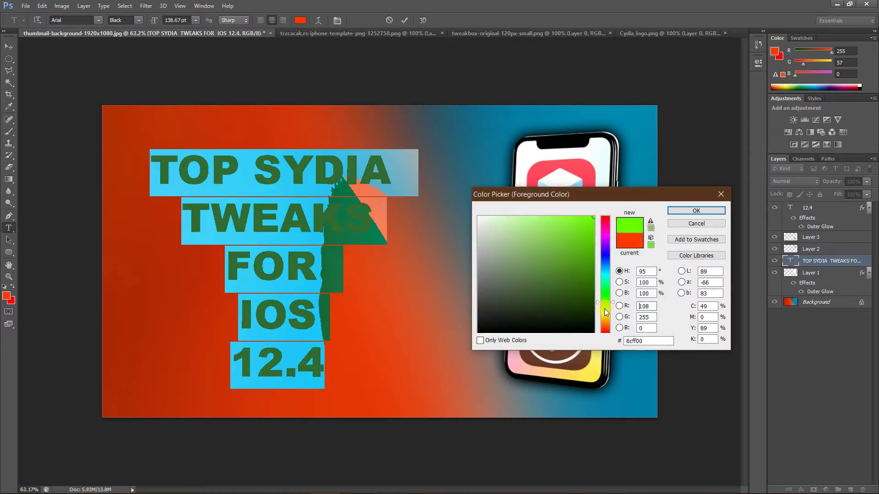
pyautogui.click(594, 270)
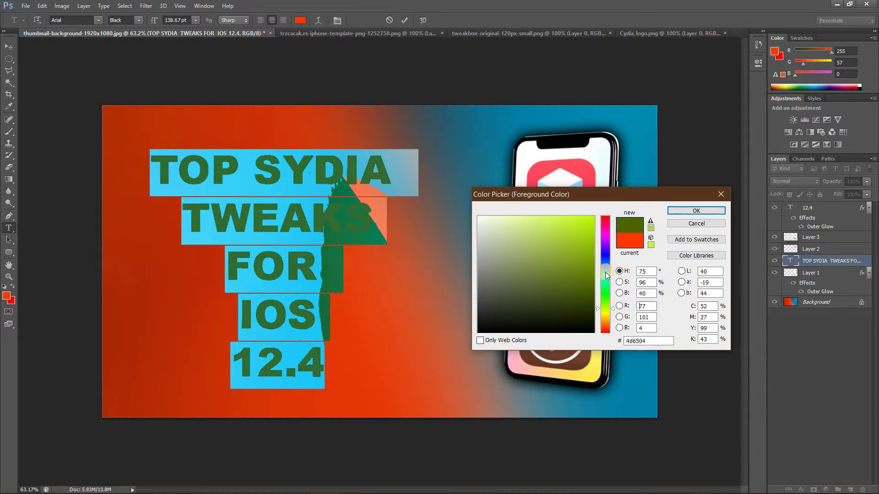
pyautogui.press('Return')
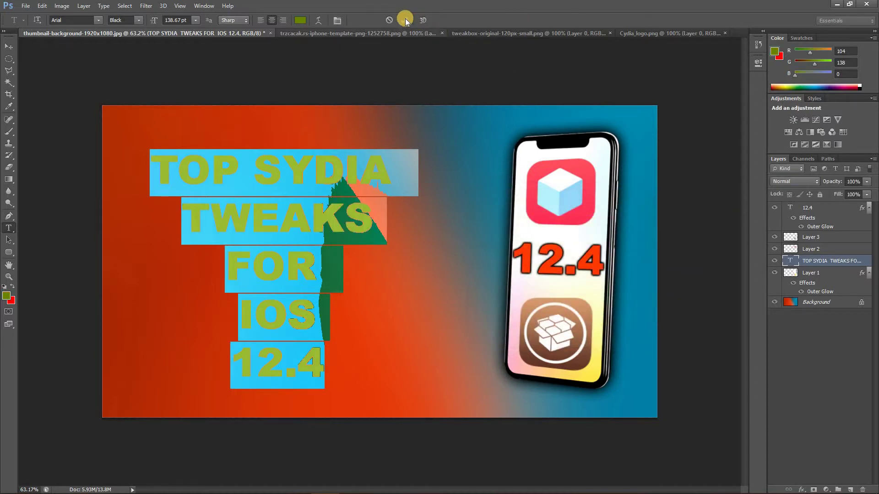
pyautogui.click(405, 20)
# Step: Recolour the whole title text pure white (#ffffff) and commit
pyautogui.click(270, 233)
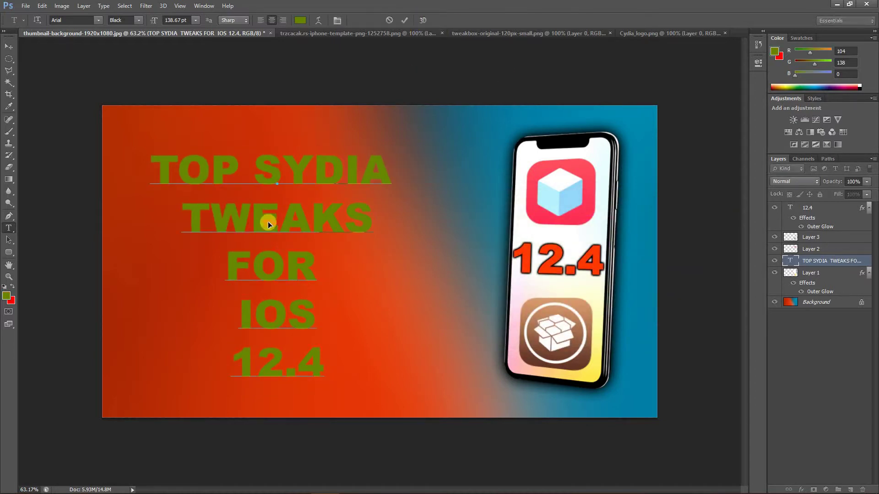
pyautogui.hotkey('ctrl', 'a')
pyautogui.click(7, 296)
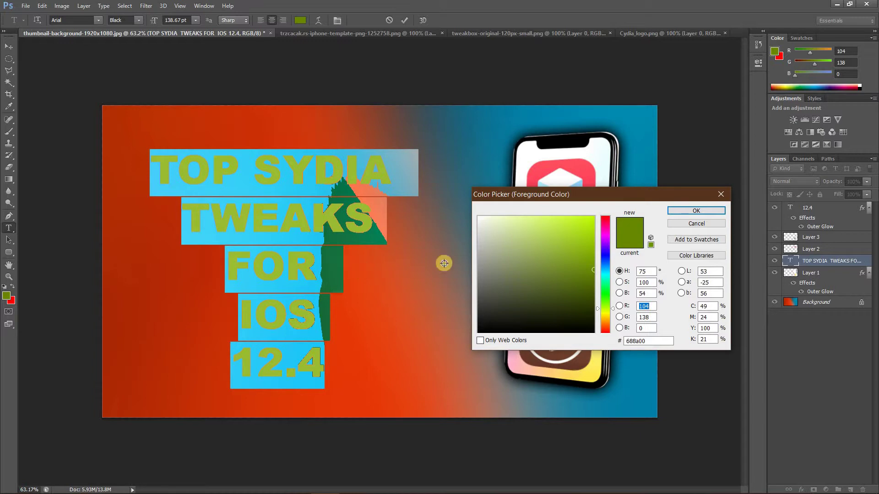
pyautogui.click(441, 150)
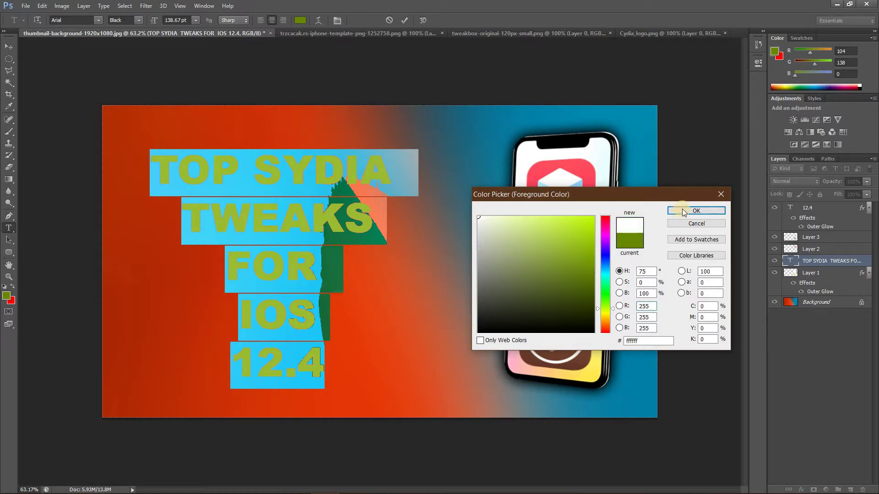
pyautogui.click(683, 212)
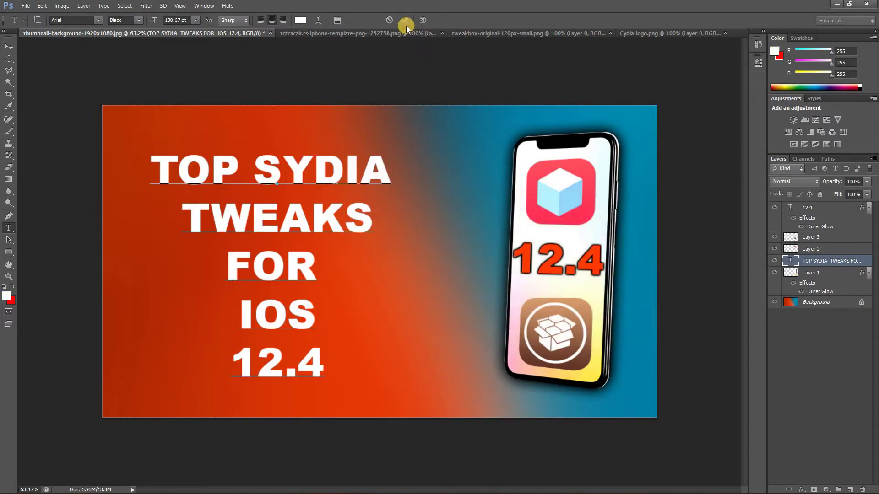
pyautogui.click(406, 25)
# Step: Commit the white title text and switch to the Move tool
pyautogui.click(405, 24)
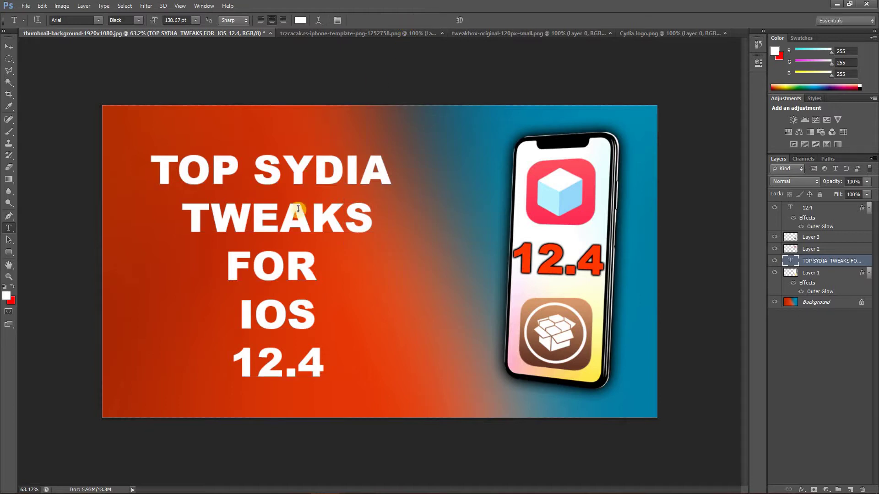
pyautogui.click(10, 47)
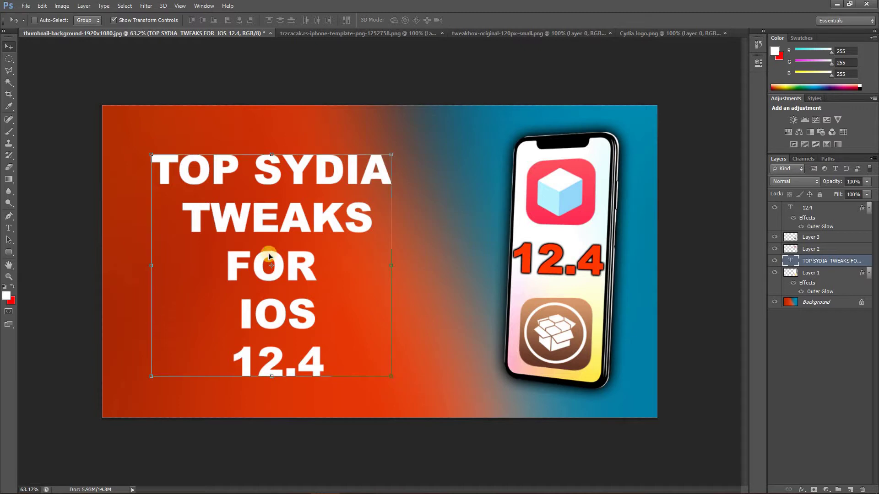
# Step: Free-transform the white title into an enlarged forward-slanted skew and commit it
pyautogui.hotkey('ctrl', 't')
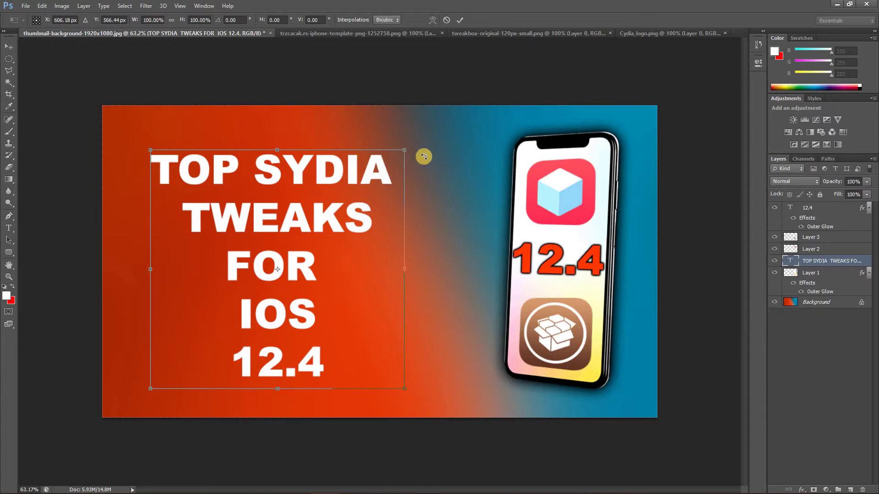
pyautogui.moveTo(405, 150); pyautogui.dragTo(491, 119)
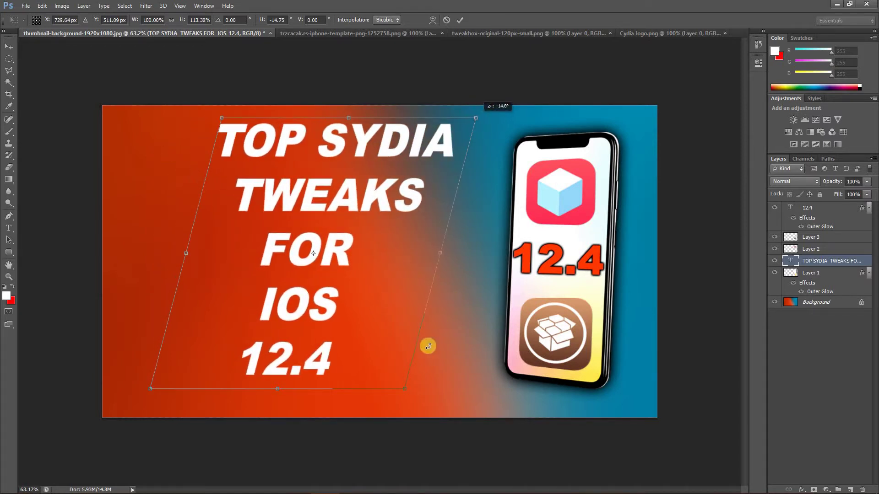
pyautogui.moveTo(415, 395); pyautogui.dragTo(443, 412)
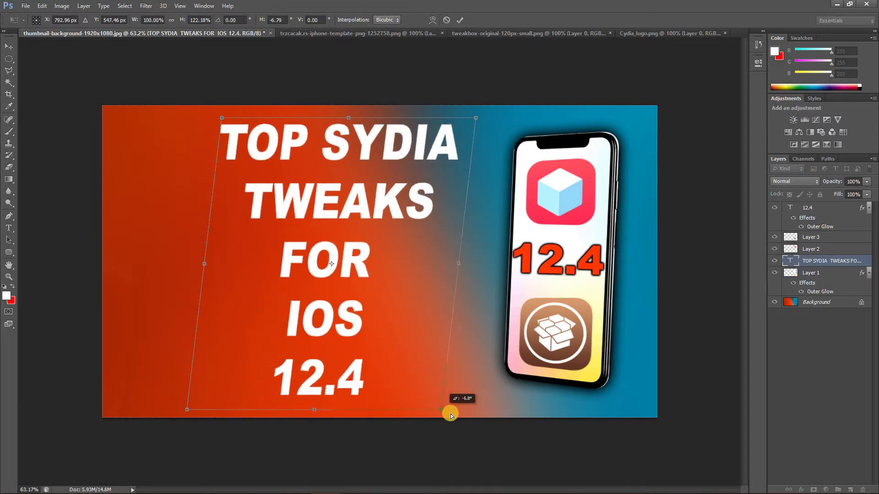
pyautogui.moveTo(443, 412); pyautogui.dragTo(403, 421)
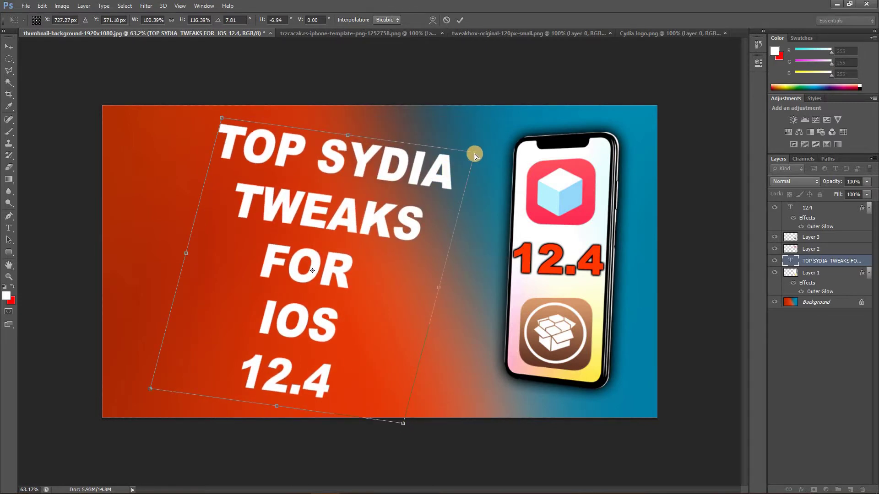
pyautogui.moveTo(474, 156)
pyautogui.mouseDown()
pyautogui.moveTo(499, 116)
pyautogui.moveTo(521, 113)
pyautogui.mouseUp()
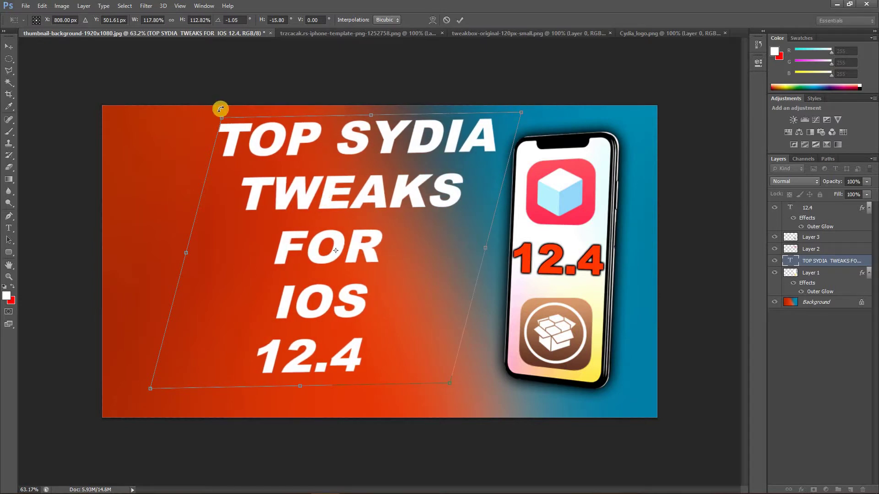
pyautogui.moveTo(221, 109)
pyautogui.mouseDown()
pyautogui.moveTo(216, 118)
pyautogui.moveTo(243, 118)
pyautogui.mouseUp()
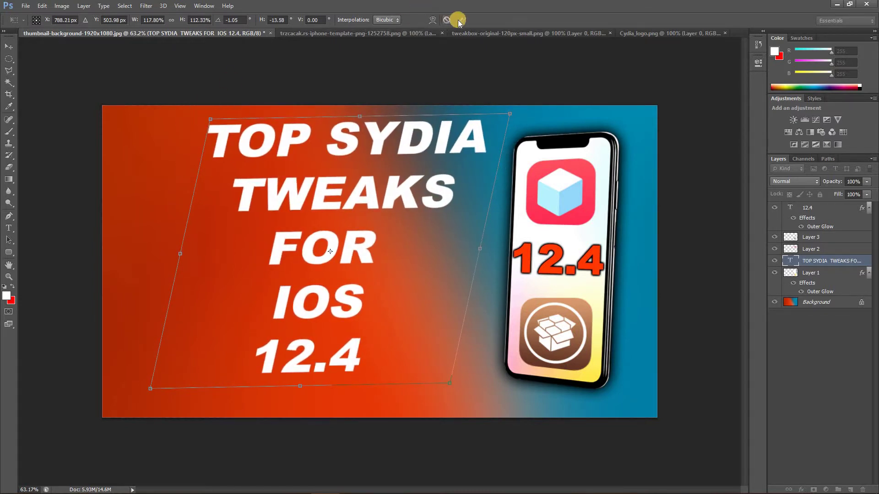
pyautogui.click(459, 21)
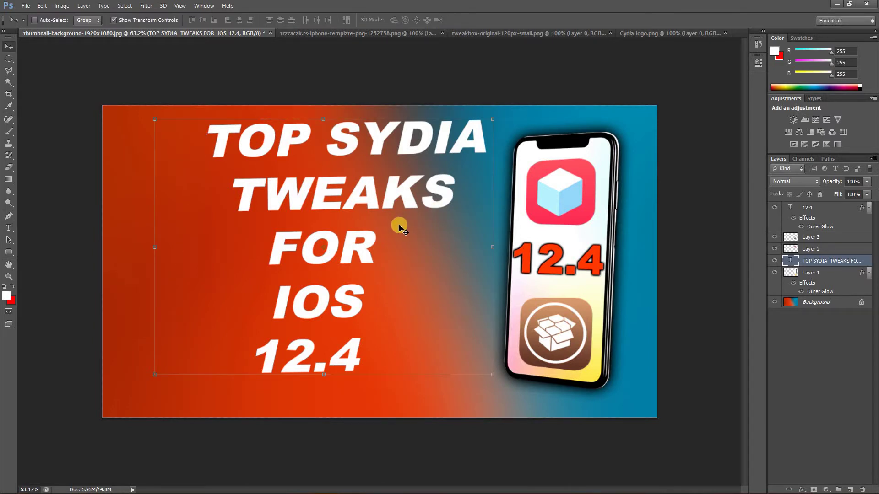
# Step: Add an Outer Glow to the title with Normal blend mode at 100% opacity
pyautogui.click(5, 297)
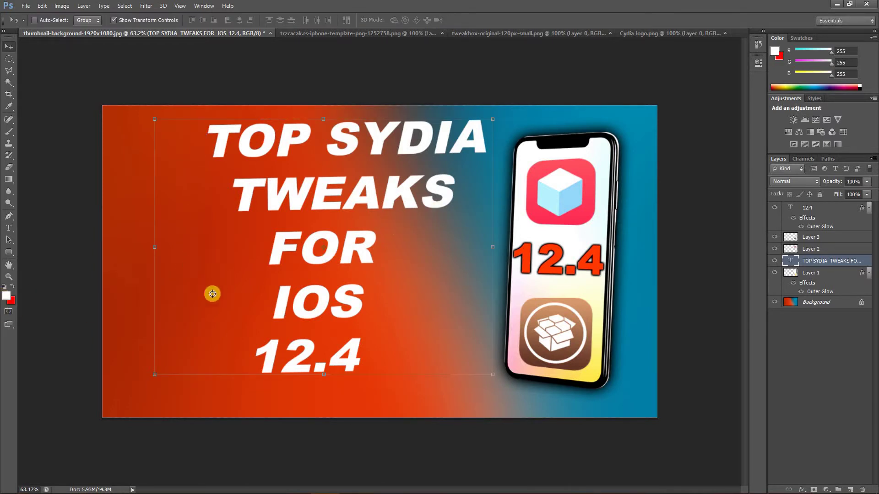
pyautogui.press('Return')
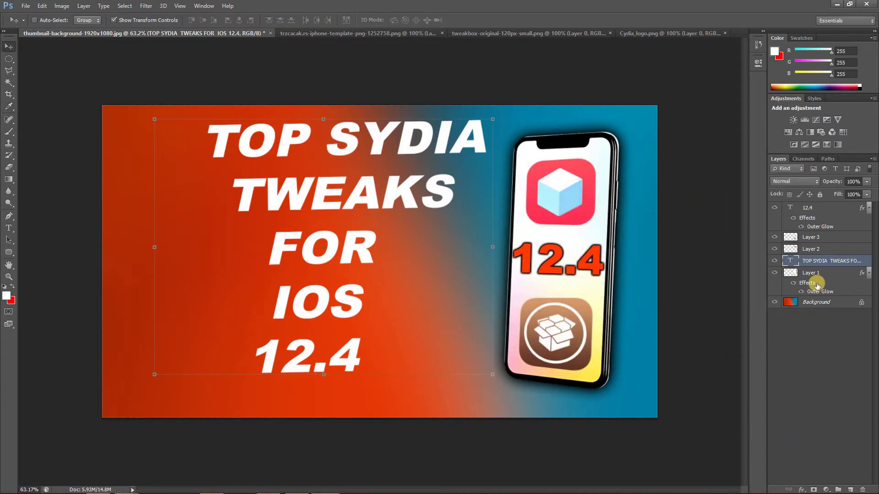
pyautogui.click(801, 490)
pyautogui.click(660, 457)
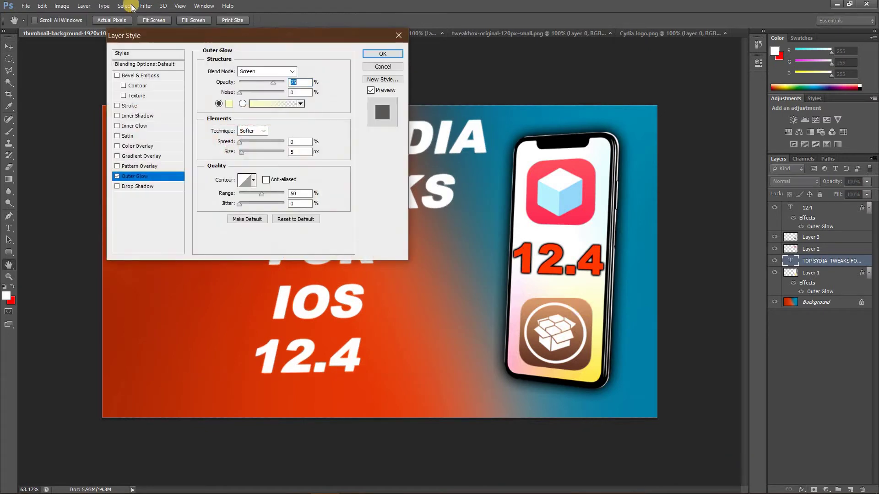
pyautogui.moveTo(186, 33); pyautogui.dragTo(400, 113)
pyautogui.moveTo(477, 133)
pyautogui.mouseDown()
pyautogui.moveTo(617, 149)
pyautogui.moveTo(671, 137)
pyautogui.mouseUp()
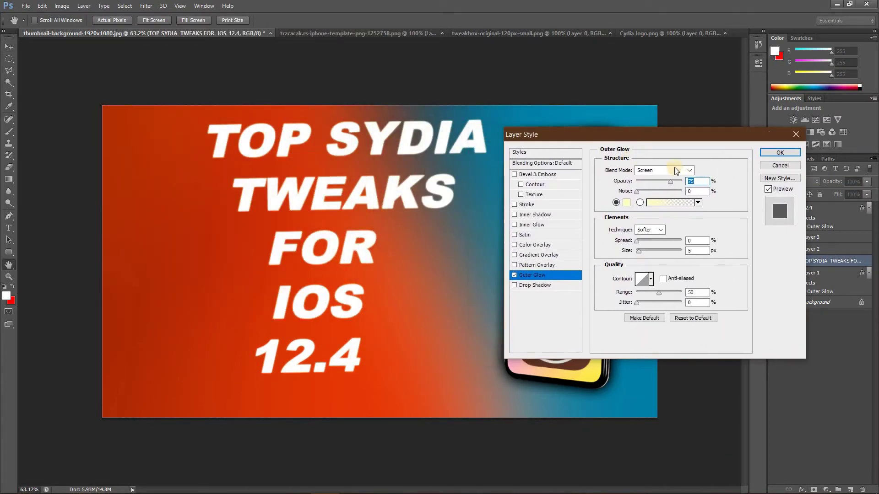
pyautogui.click(648, 171)
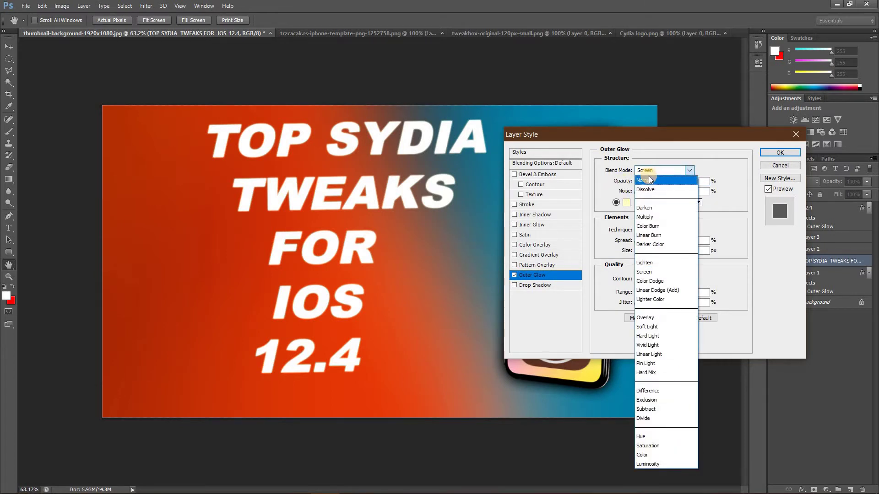
pyautogui.click(647, 180)
pyautogui.click(681, 181)
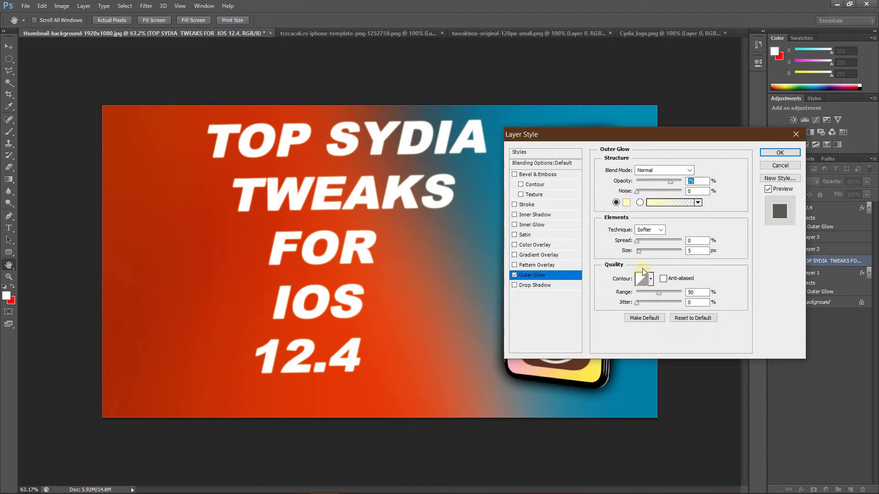
# Step: Colour the title glow with blue sampled from the background
pyautogui.click(627, 202)
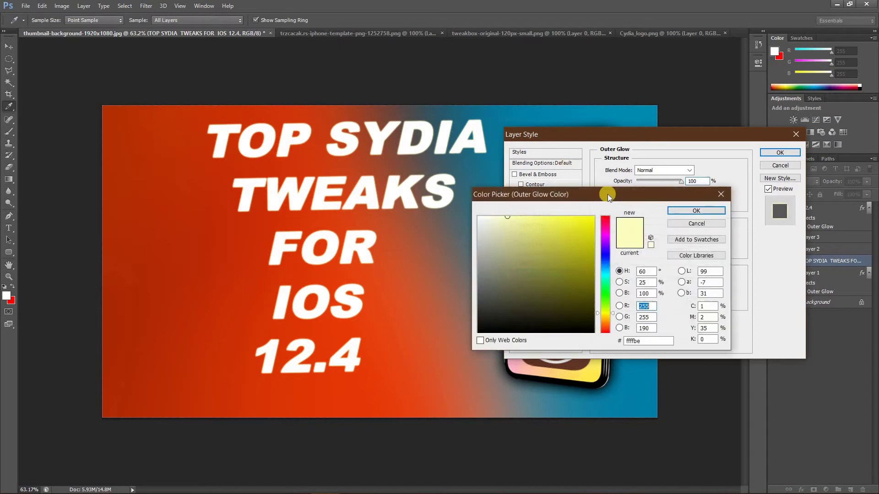
pyautogui.click(609, 301)
pyautogui.click(605, 325)
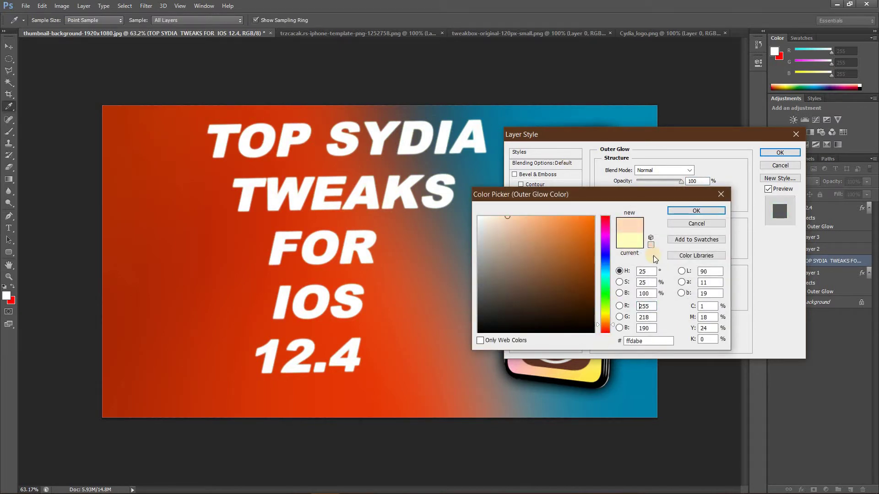
pyautogui.moveTo(567, 237); pyautogui.dragTo(594, 217)
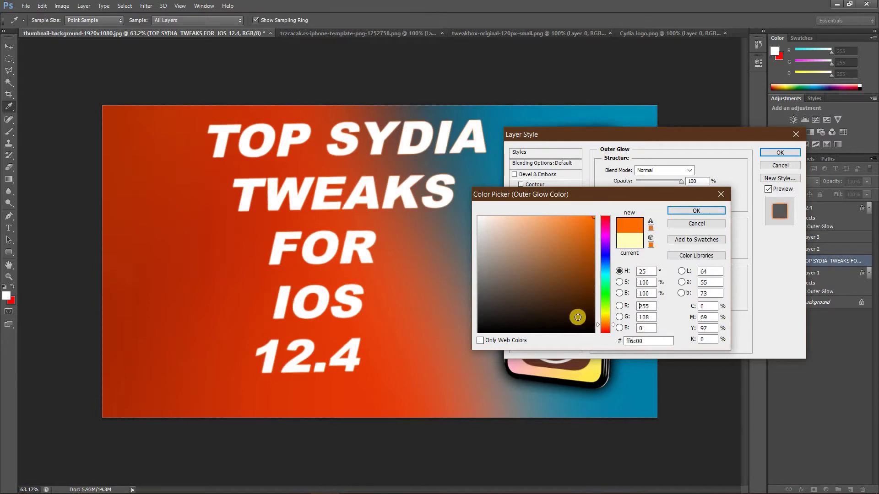
pyautogui.moveTo(609, 335); pyautogui.dragTo(605, 283)
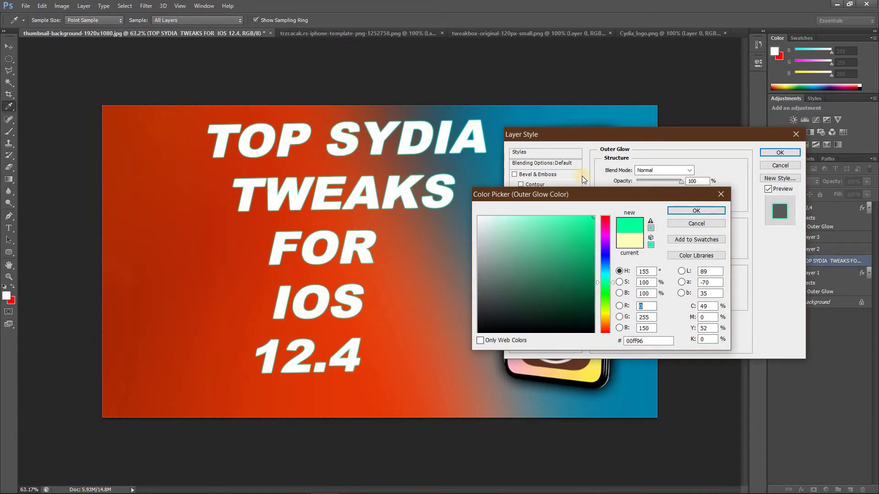
pyautogui.click(594, 119)
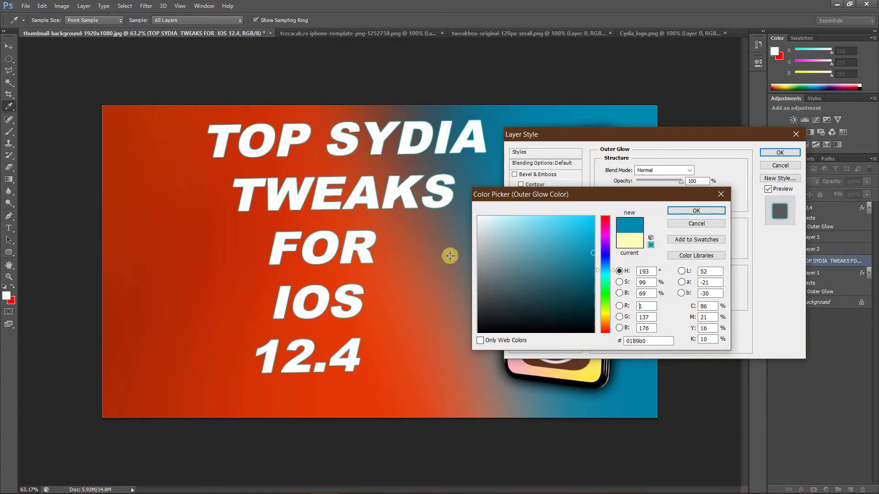
pyautogui.click(695, 210)
pyautogui.click(625, 203)
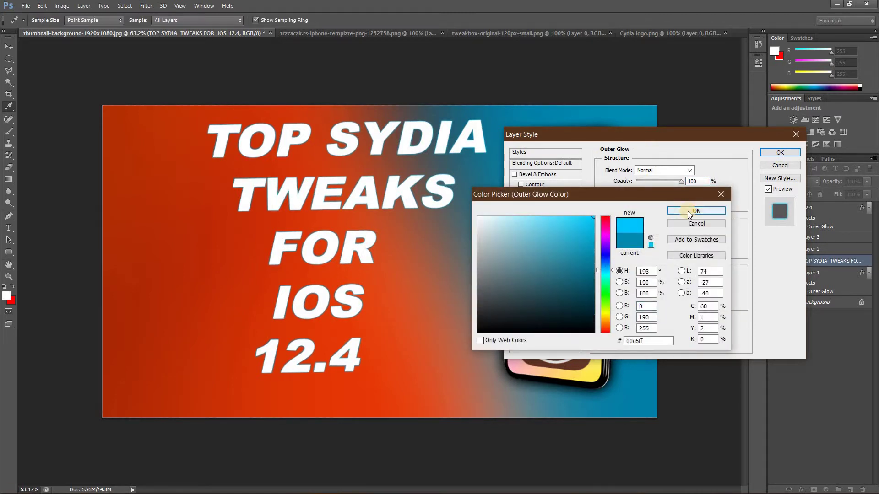
pyautogui.click(689, 213)
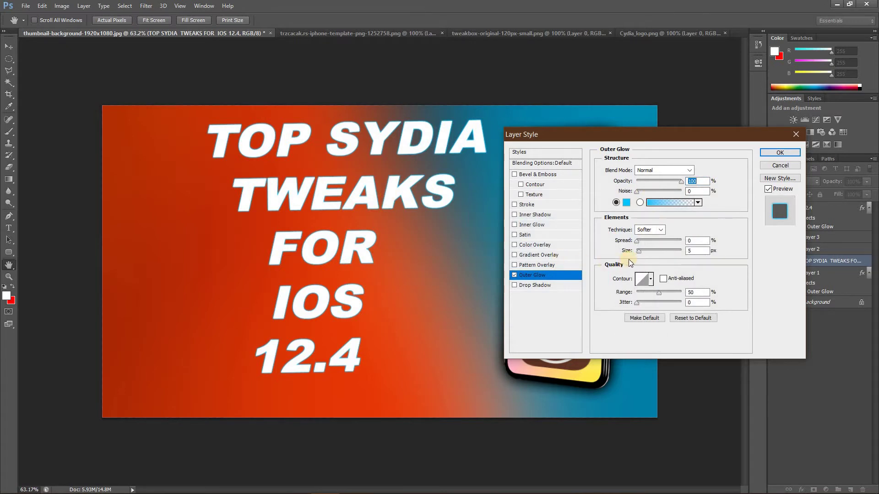
# Step: Set the title glow to 60% opacity, Precise technique, 4% spread, 38 px size, and apply
pyautogui.moveTo(641, 253); pyautogui.dragTo(638, 238)
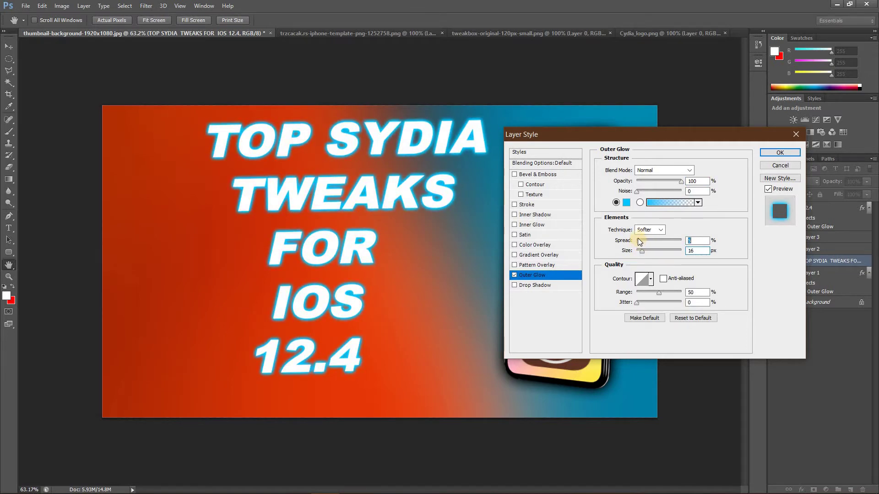
pyautogui.moveTo(680, 182); pyautogui.dragTo(664, 182)
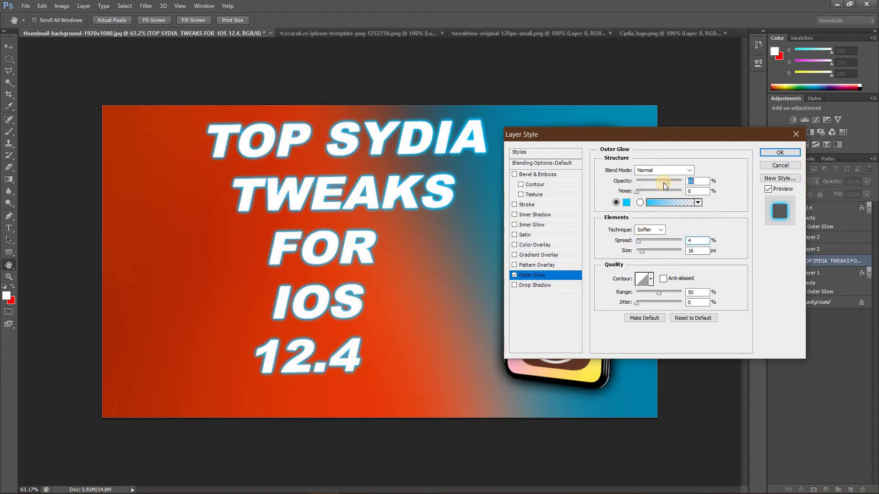
pyautogui.moveTo(641, 251); pyautogui.dragTo(628, 240)
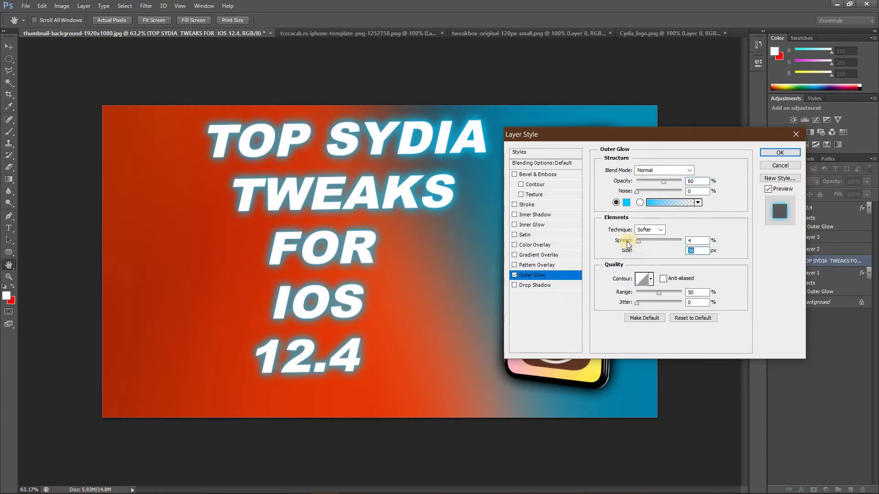
pyautogui.click(650, 230)
pyautogui.click(651, 231)
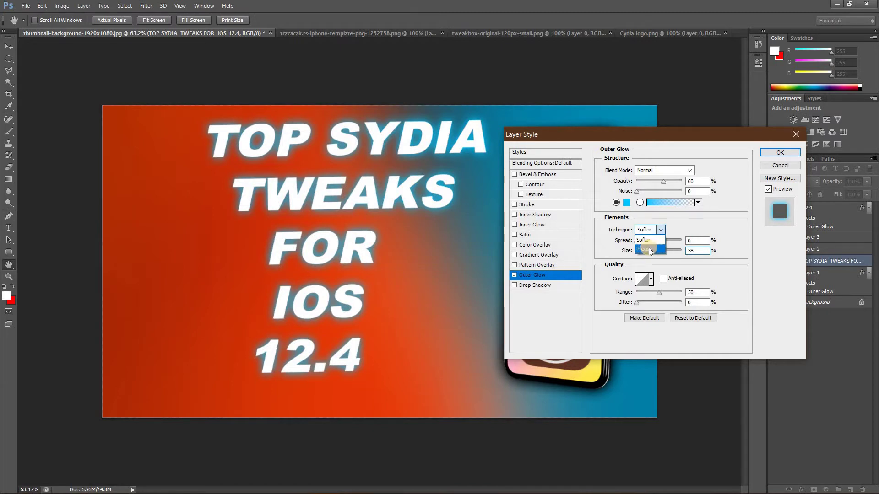
pyautogui.click(646, 246)
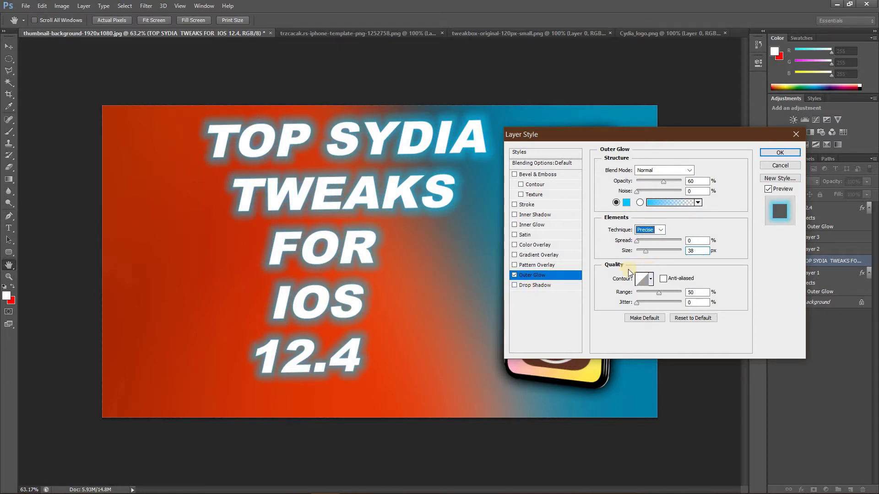
pyautogui.click(638, 242)
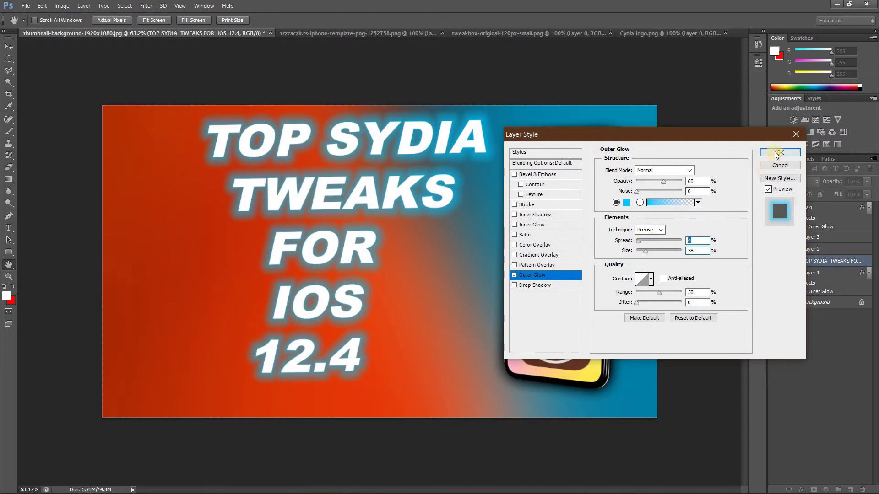
pyautogui.write('4')
pyautogui.click(647, 251)
pyautogui.moveTo(645, 250); pyautogui.dragTo(645, 250)
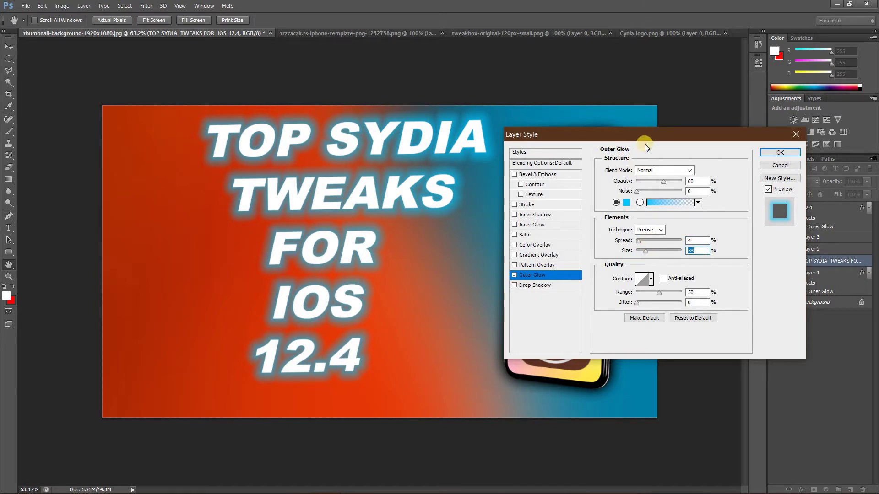
pyautogui.click(794, 157)
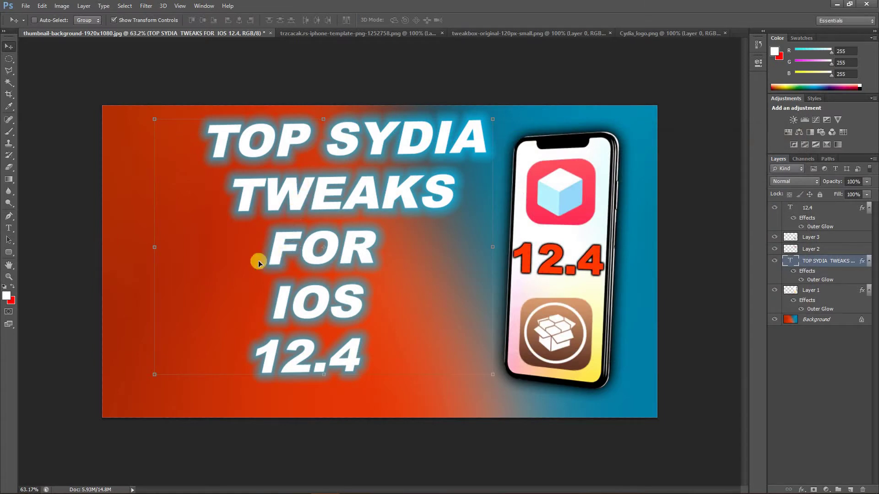
# Step: Shift the glowing title left, then click it with the Eraser to trigger the rasterize prompt
pyautogui.moveTo(258, 263); pyautogui.dragTo(207, 265)
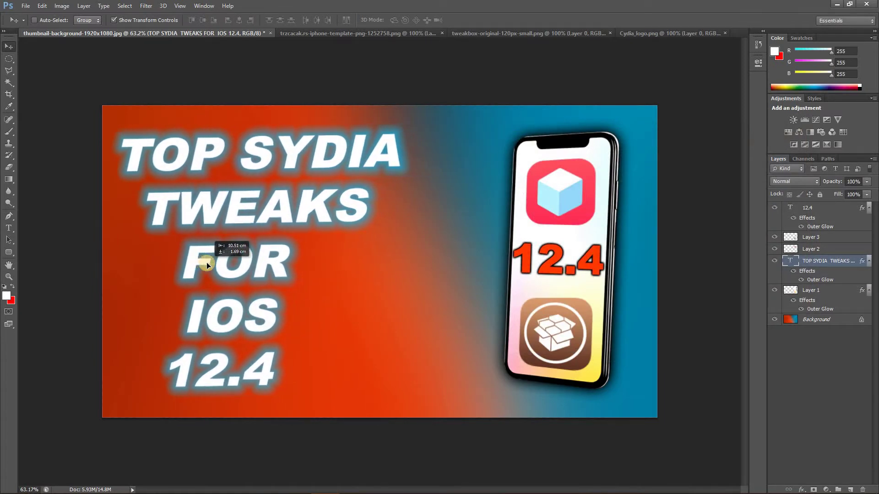
pyautogui.moveTo(207, 264); pyautogui.dragTo(207, 265)
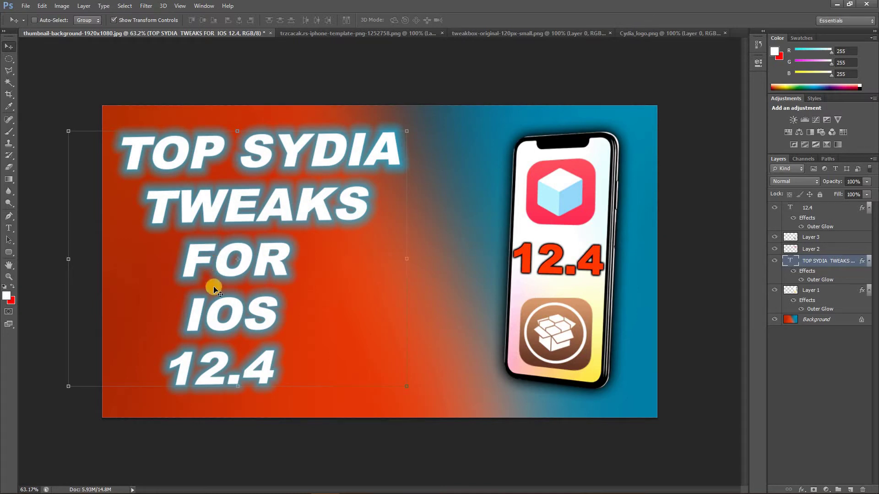
pyautogui.click(8, 170)
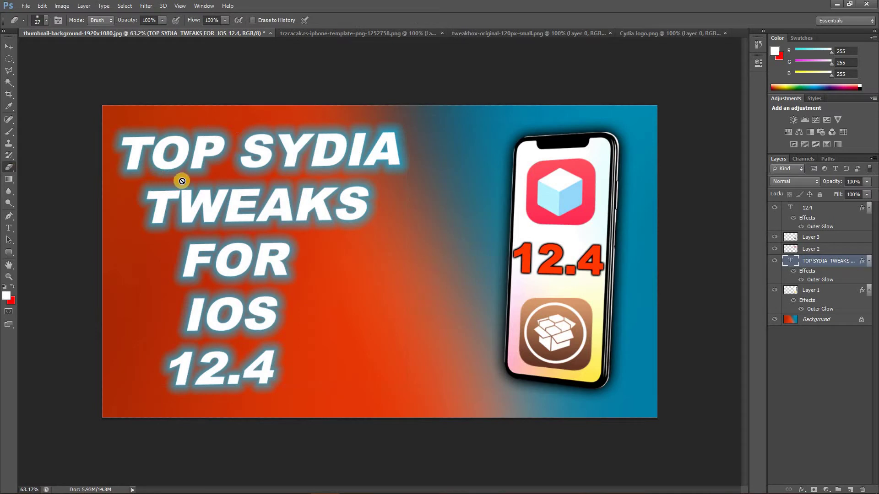
pyautogui.click(226, 184)
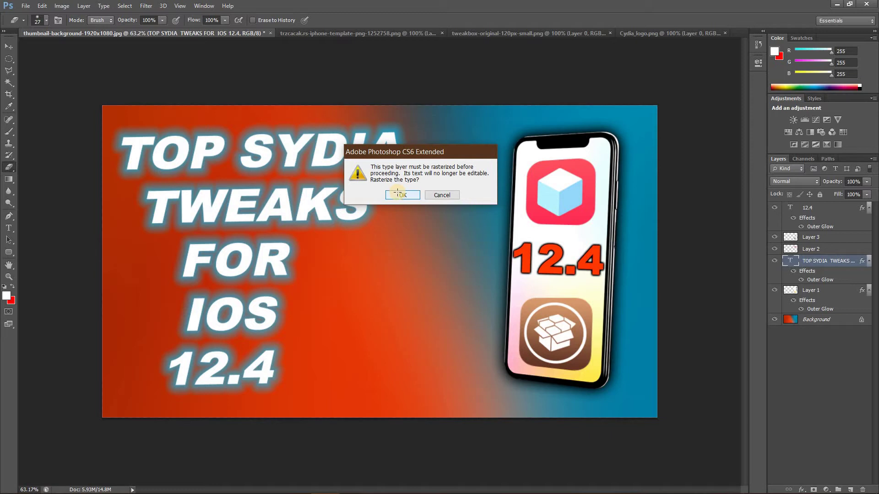
# Step: Rasterize the TOP SYDIA TWEAKS type layer and switch to the Move Tool
pyautogui.click(398, 194)
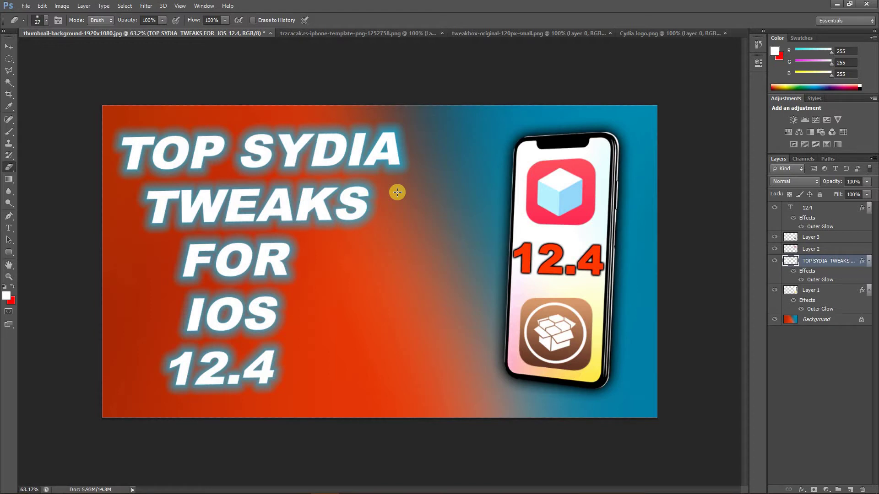
pyautogui.click(9, 46)
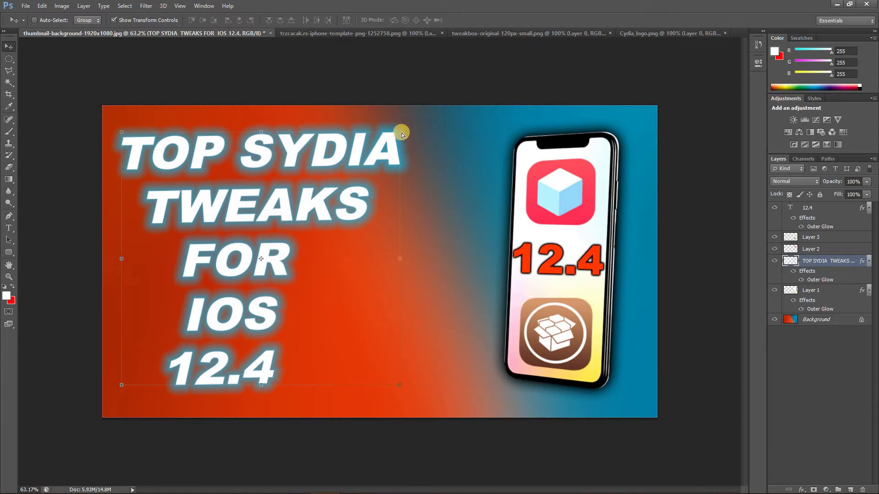
# Step: Free-transform the headline, pulling all four corners outward to distort it into a large slanted perspective
pyautogui.click(402, 133)
pyautogui.moveTo(401, 133); pyautogui.dragTo(498, 119)
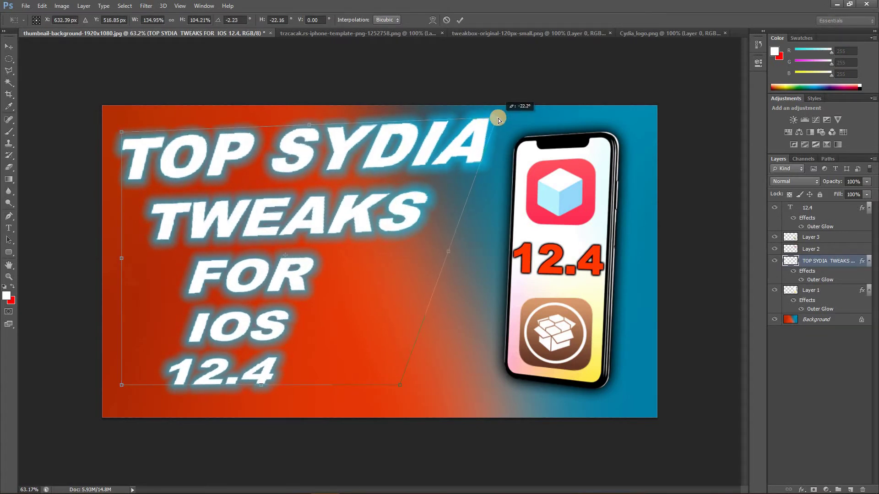
pyautogui.moveTo(498, 118); pyautogui.dragTo(496, 117)
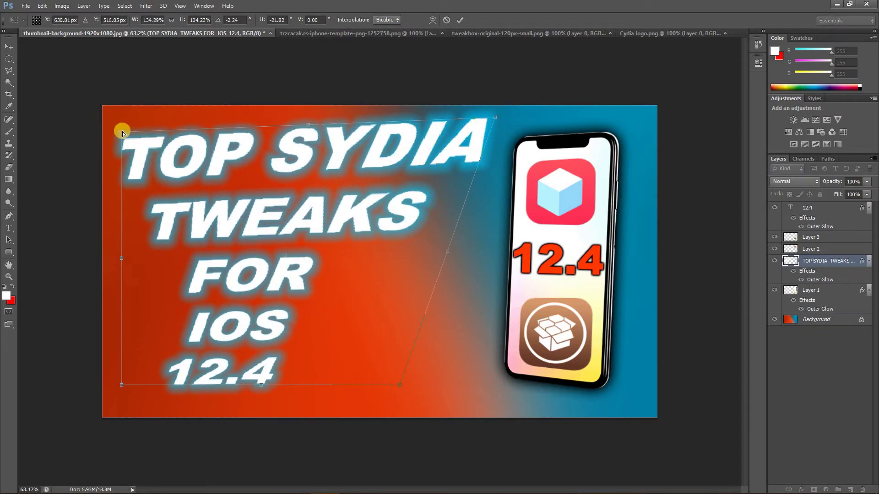
pyautogui.moveTo(122, 131); pyautogui.dragTo(122, 135)
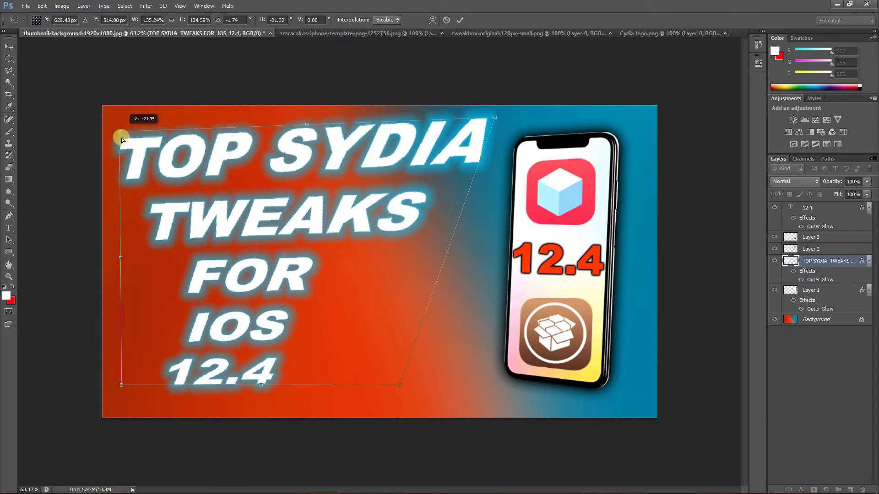
pyautogui.moveTo(122, 137); pyautogui.dragTo(113, 117)
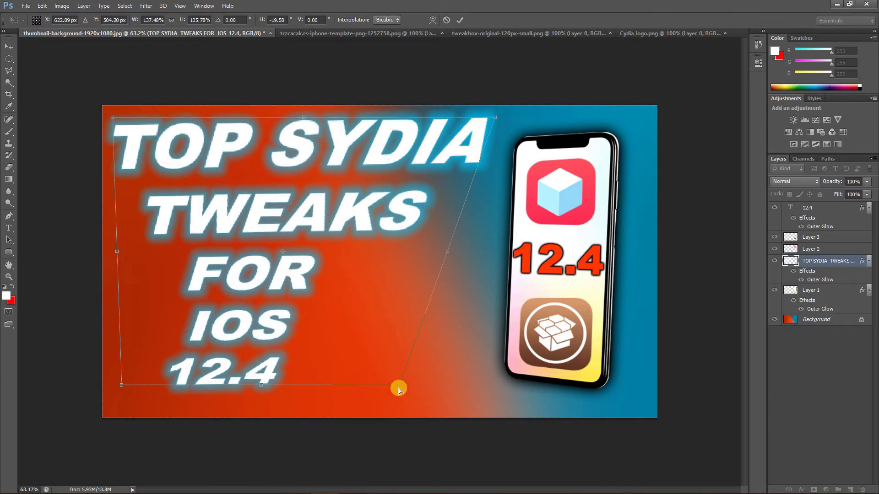
pyautogui.moveTo(399, 389)
pyautogui.mouseDown()
pyautogui.moveTo(519, 406)
pyautogui.moveTo(572, 437)
pyautogui.mouseUp()
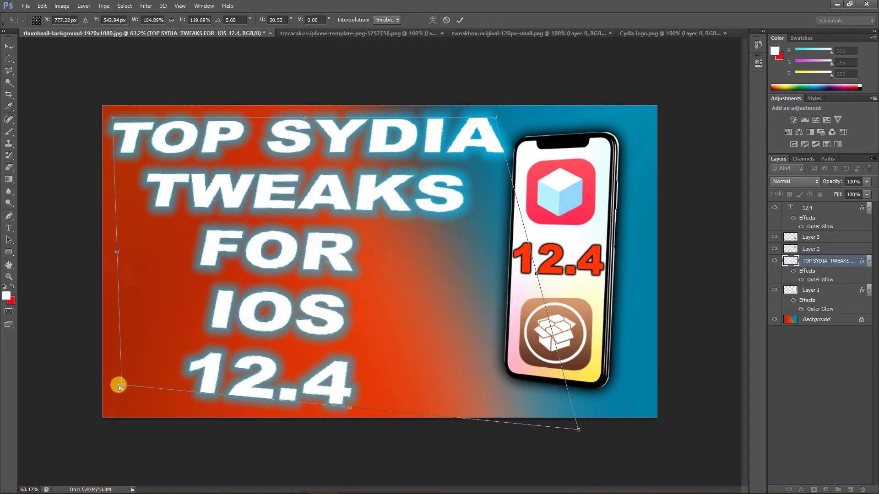
pyautogui.moveTo(122, 386)
pyautogui.mouseDown()
pyautogui.moveTo(56, 400)
pyautogui.moveTo(63, 397)
pyautogui.mouseUp()
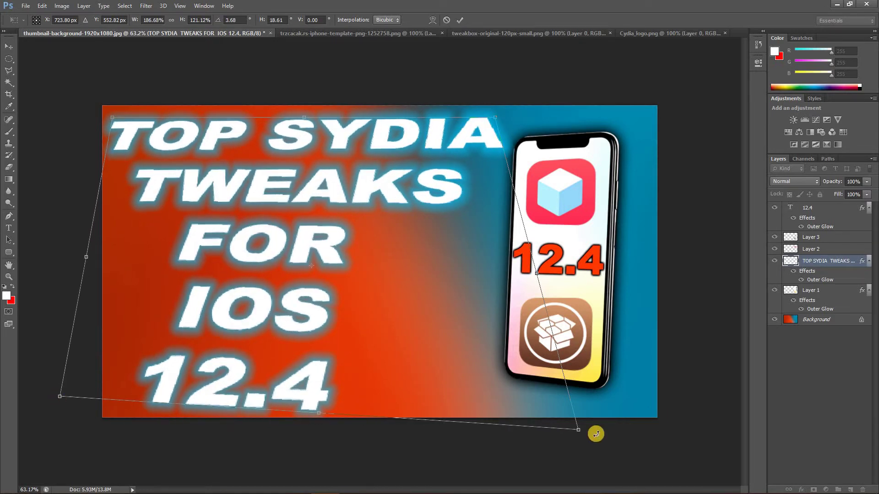
pyautogui.moveTo(583, 408); pyautogui.dragTo(592, 375)
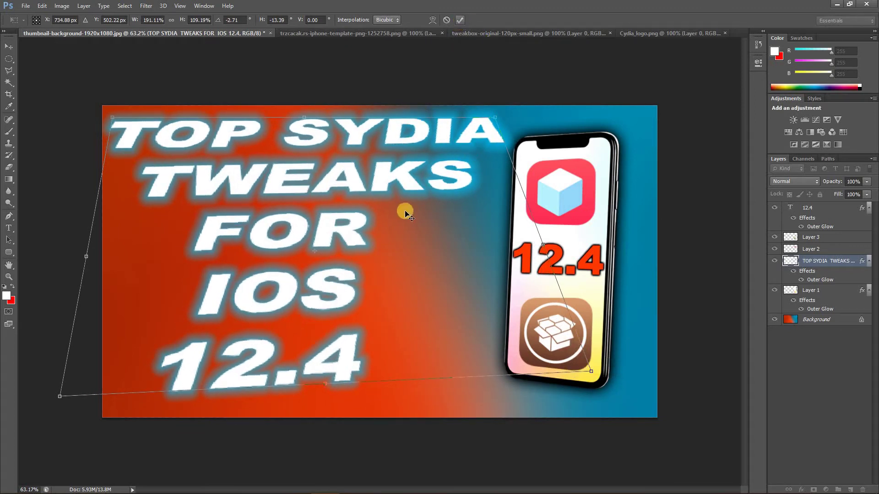
pyautogui.press('Escape')
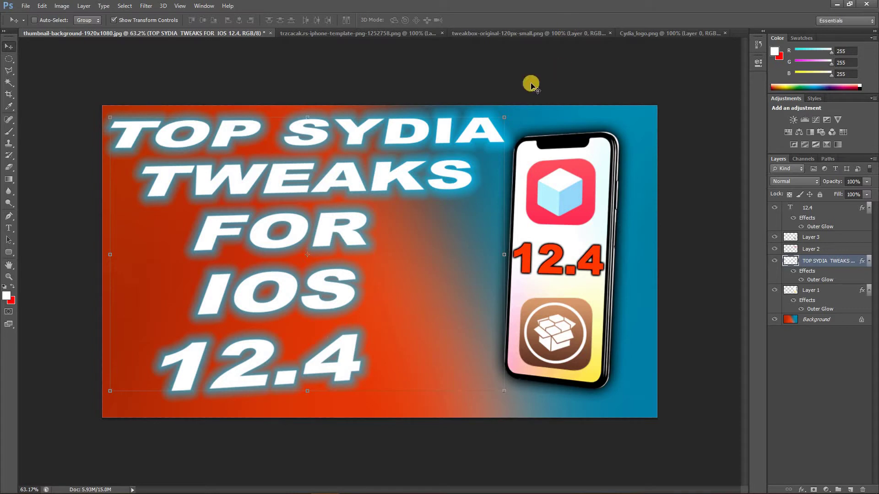
# Step: Skew the headline's corners into a forward slant on the left half and commit the transform
pyautogui.moveTo(509, 118)
pyautogui.mouseDown()
pyautogui.moveTo(530, 100)
pyautogui.moveTo(479, 156)
pyautogui.moveTo(462, 114)
pyautogui.moveTo(508, 113)
pyautogui.mouseUp()
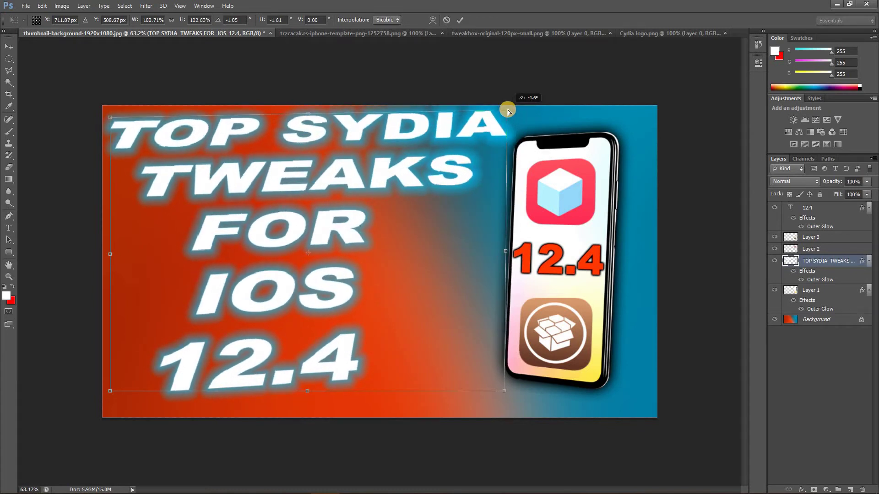
pyautogui.moveTo(385, 218); pyautogui.dragTo(386, 235)
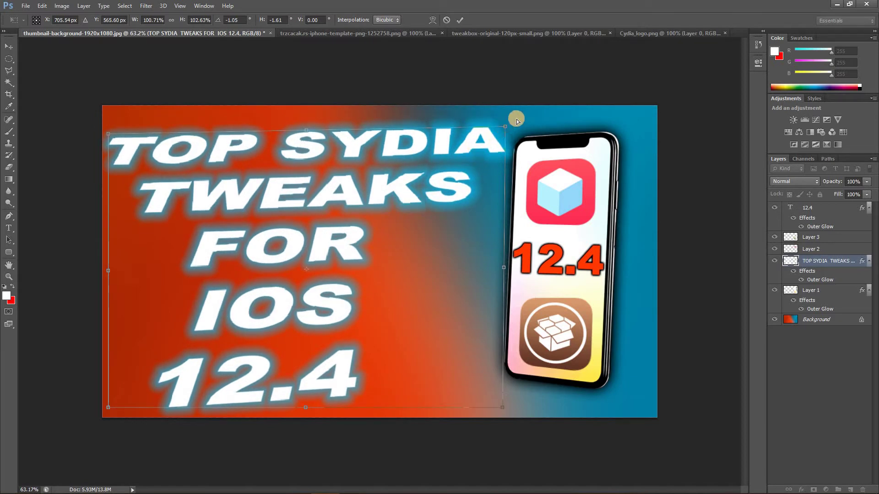
pyautogui.moveTo(517, 121)
pyautogui.mouseDown()
pyautogui.moveTo(529, 113)
pyautogui.moveTo(475, 118)
pyautogui.mouseUp()
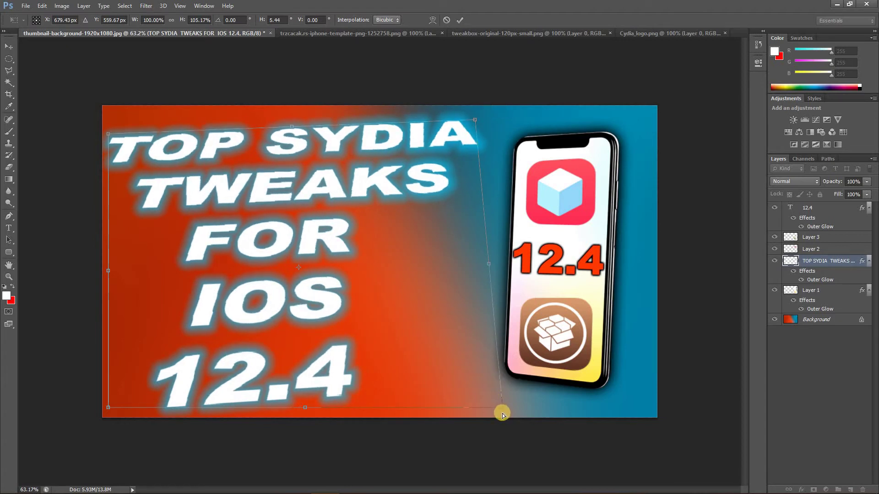
pyautogui.moveTo(501, 408); pyautogui.dragTo(415, 407)
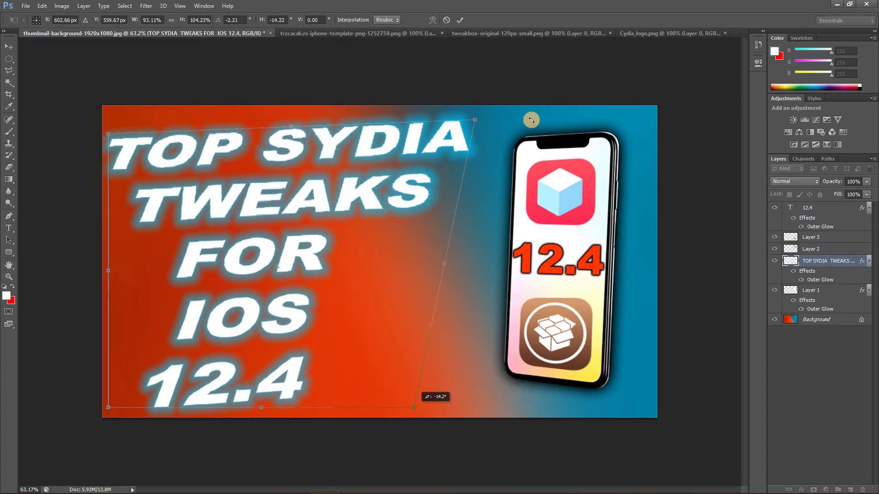
pyautogui.moveTo(472, 128); pyautogui.dragTo(504, 126)
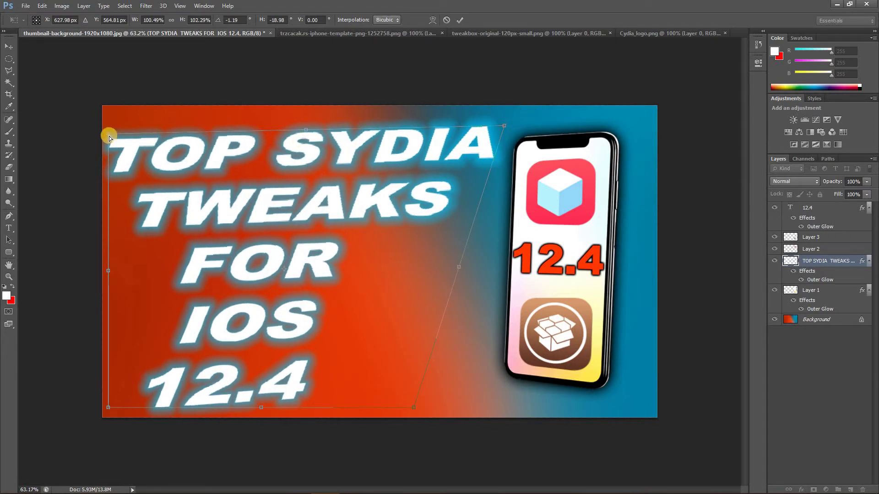
pyautogui.moveTo(108, 134); pyautogui.dragTo(128, 112)
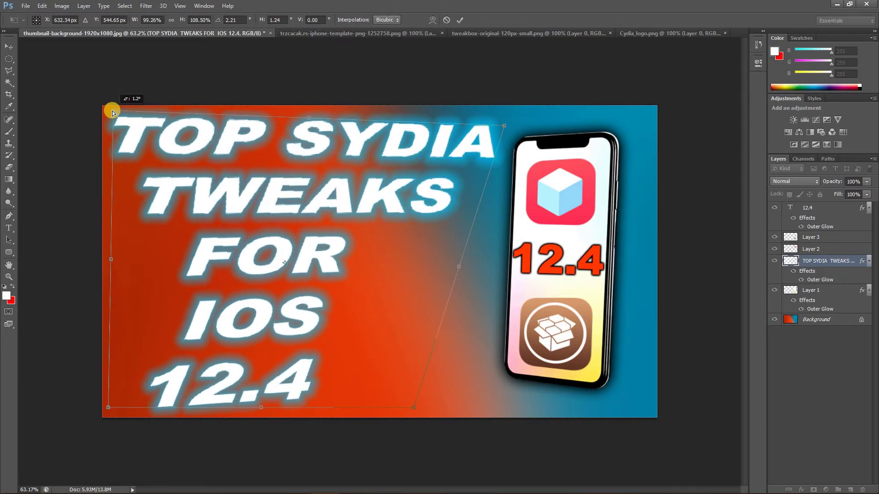
pyautogui.click(458, 20)
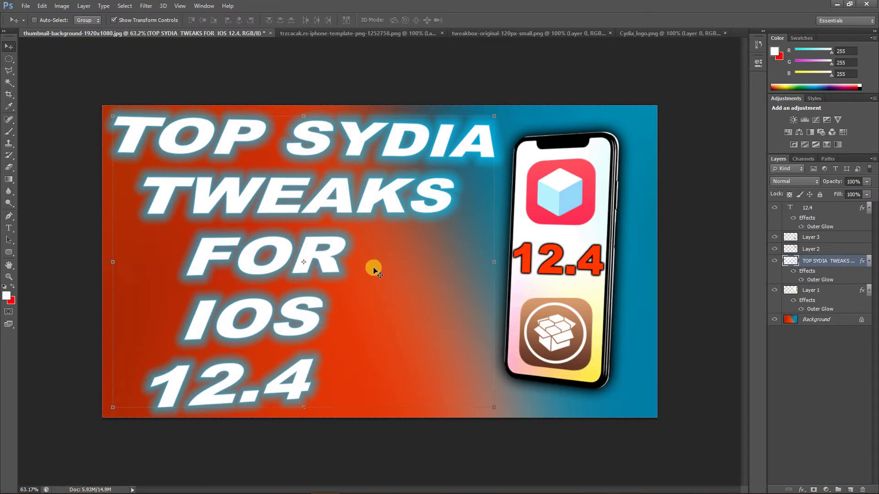
# Step: Give the headline layer a Normal-blend black drop shadow at 100% opacity, size about 90 px
pyautogui.click(817, 350)
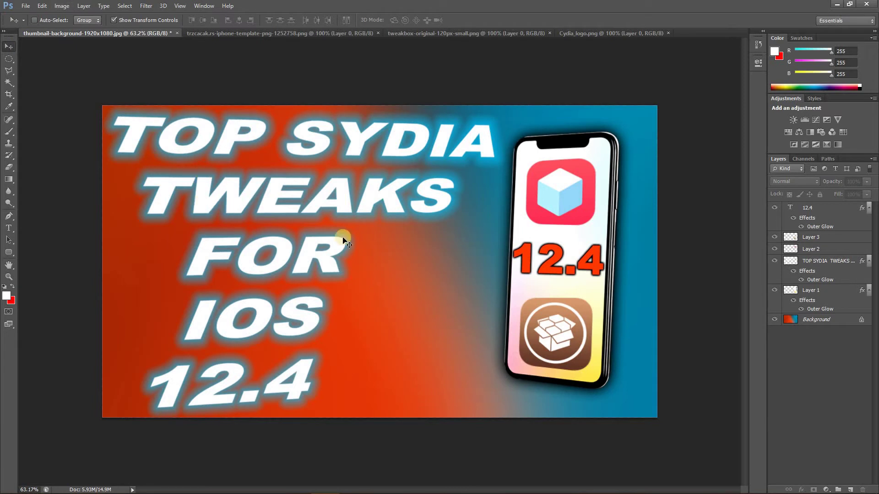
pyautogui.click(824, 261)
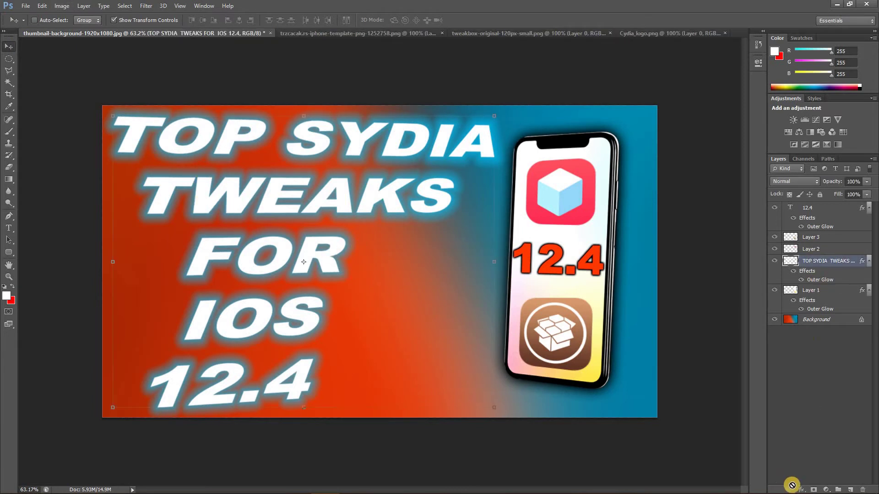
pyautogui.moveTo(792, 486); pyautogui.dragTo(798, 488)
pyautogui.click(801, 489)
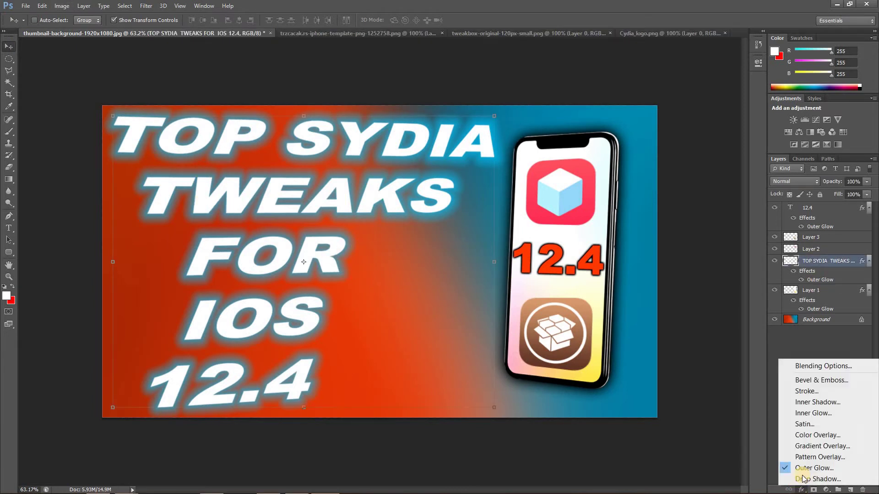
pyautogui.click(817, 479)
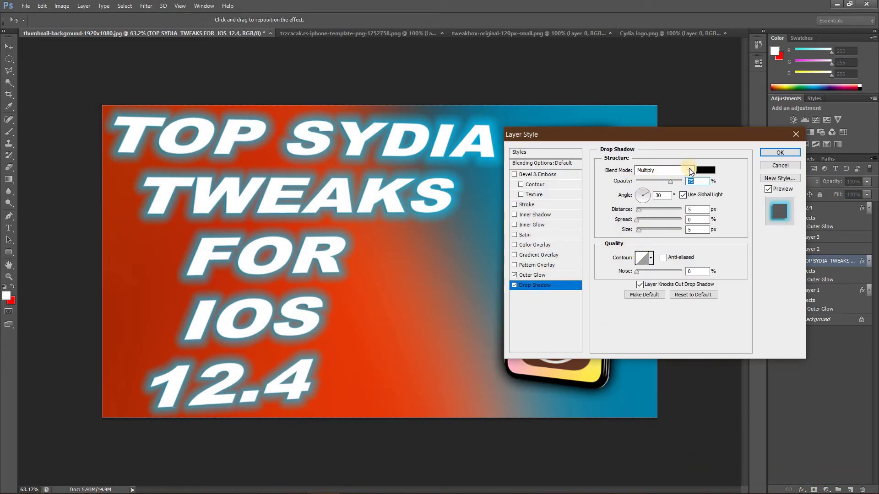
pyautogui.click(688, 169)
pyautogui.click(668, 172)
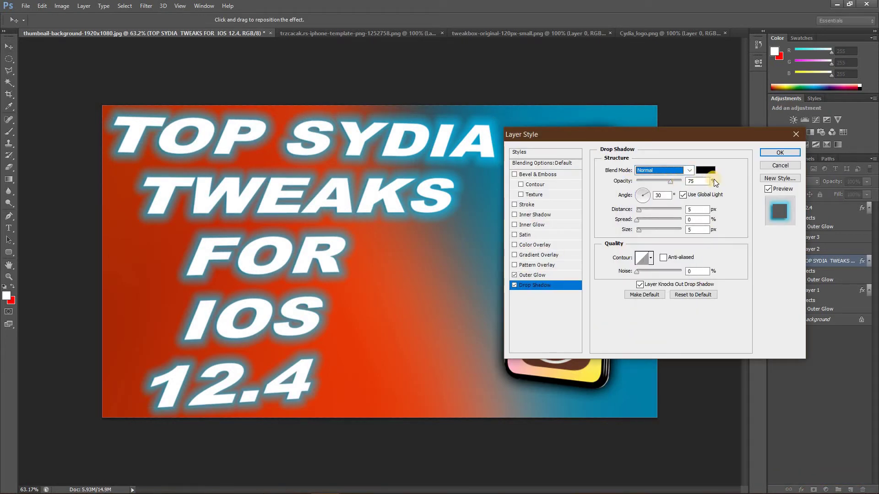
pyautogui.moveTo(670, 181); pyautogui.dragTo(682, 181)
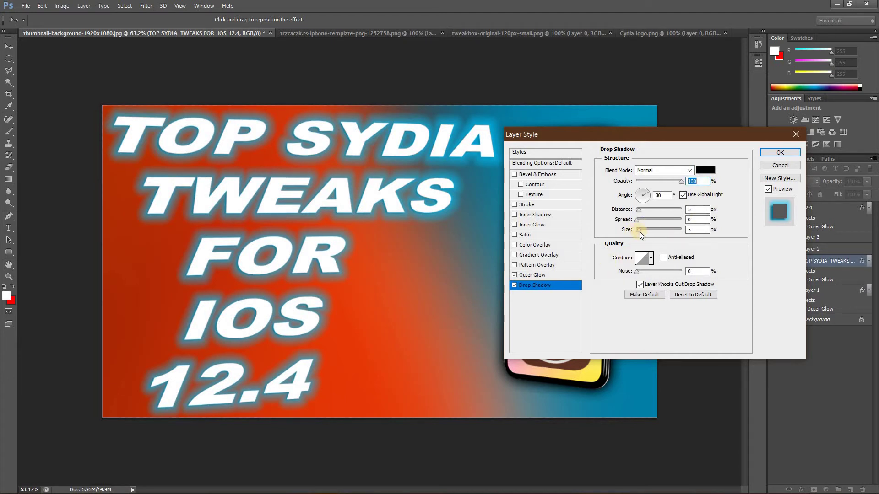
pyautogui.moveTo(639, 230)
pyautogui.mouseDown()
pyautogui.moveTo(655, 229)
pyautogui.moveTo(611, 229)
pyautogui.moveTo(658, 230)
pyautogui.mouseUp()
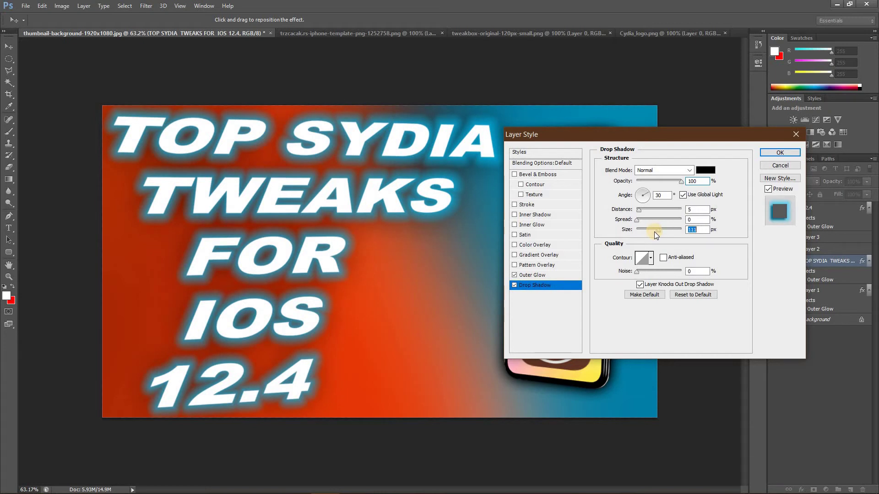
pyautogui.moveTo(654, 232); pyautogui.dragTo(650, 232)
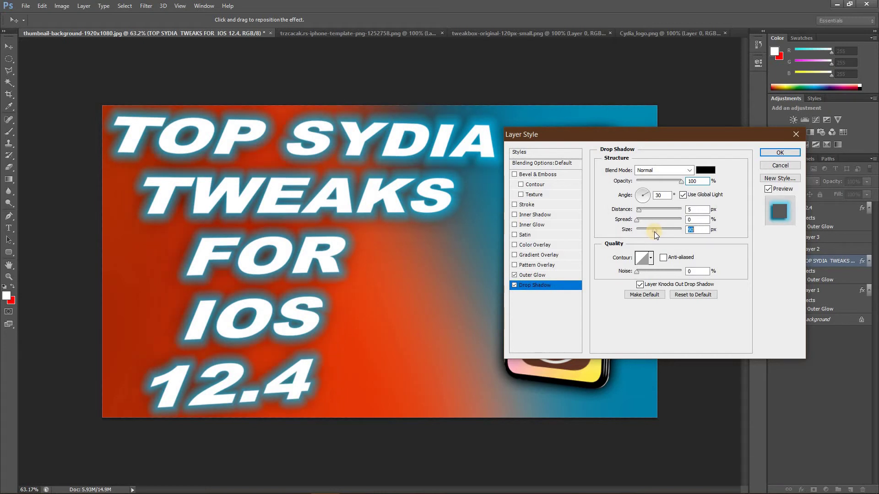
pyautogui.click(783, 153)
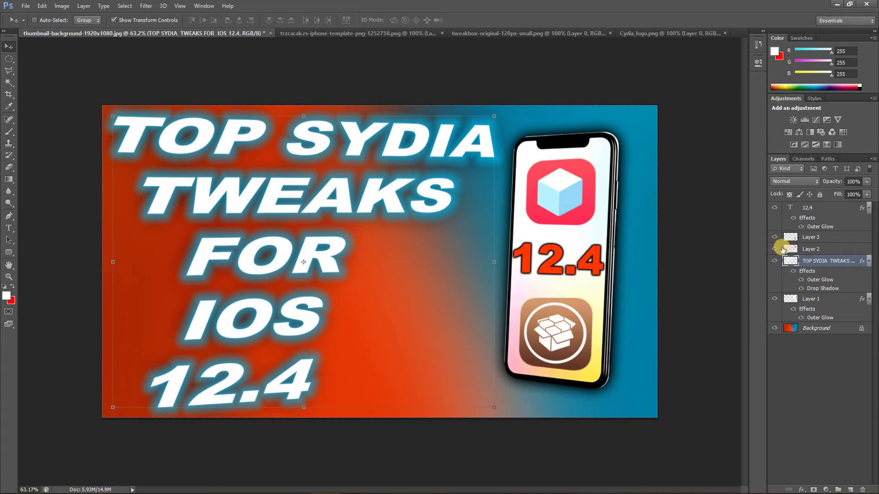
# Step: Enable Outer Glow on the Cydia icon layer and set the glow colour to black
pyautogui.click(797, 237)
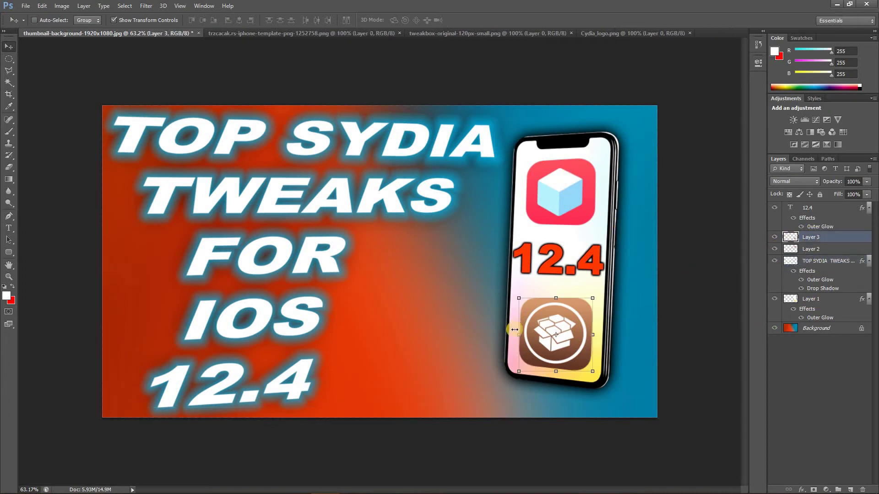
pyautogui.click(801, 490)
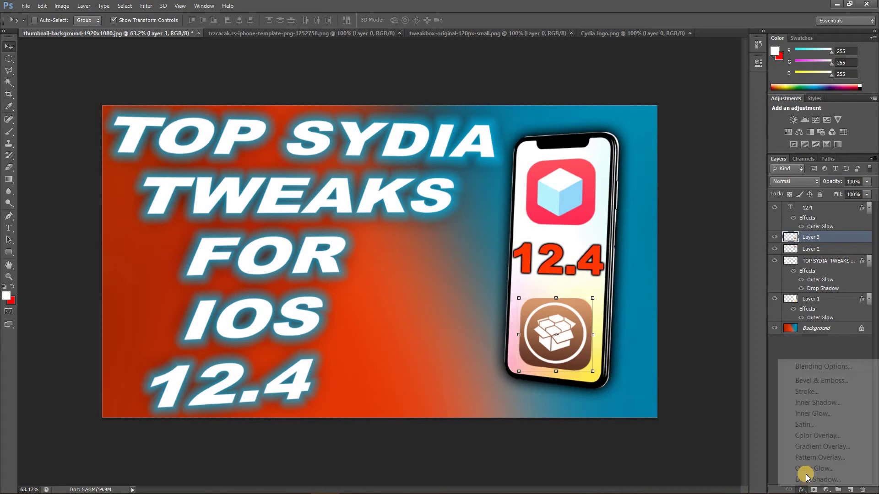
pyautogui.click(802, 480)
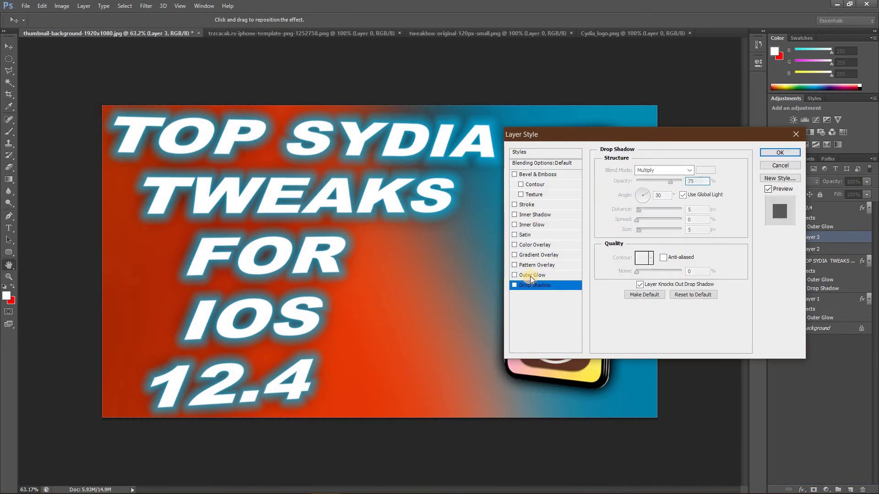
pyautogui.click(530, 276)
pyautogui.moveTo(361, 114); pyautogui.dragTo(312, 105)
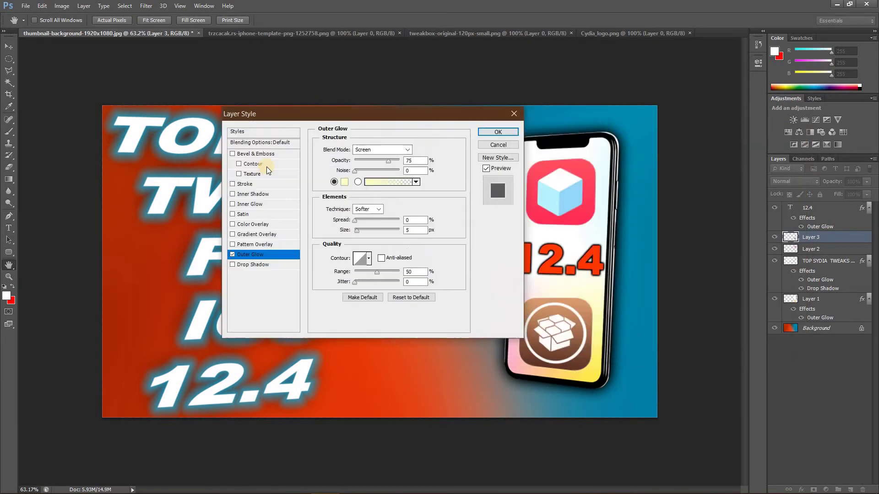
pyautogui.click(271, 172)
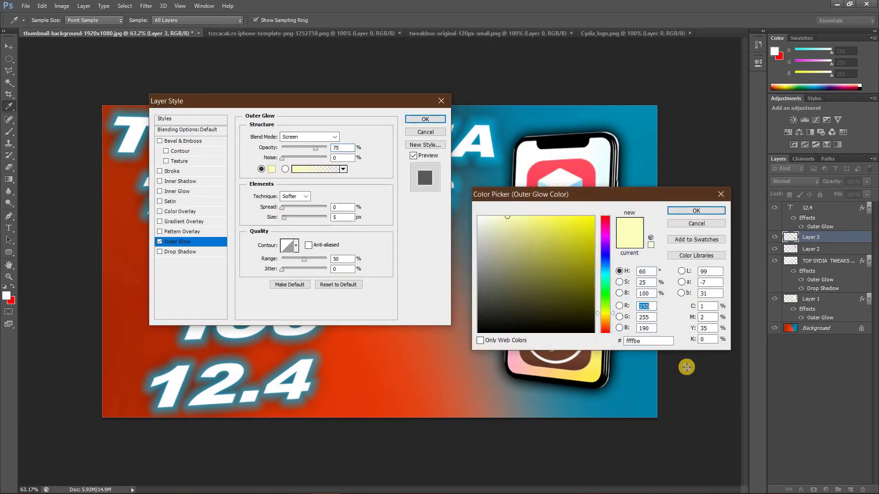
pyautogui.click(687, 366)
pyautogui.click(687, 211)
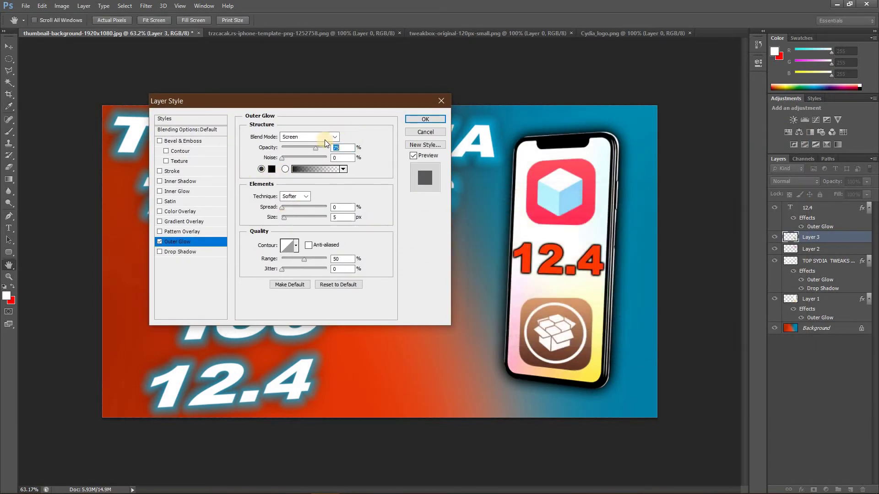
# Step: Set the glow to Normal blend, 27 px size and slight spread, and apply it
pyautogui.click(302, 137)
pyautogui.click(295, 147)
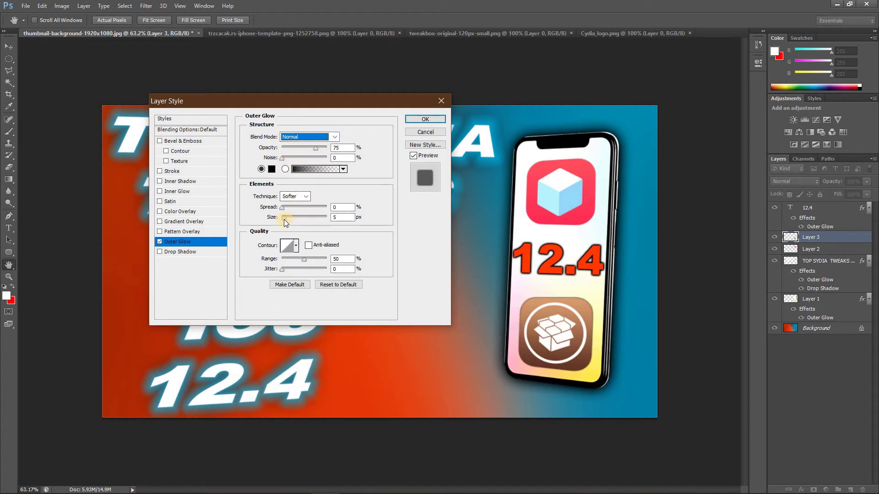
pyautogui.moveTo(284, 219); pyautogui.dragTo(289, 218)
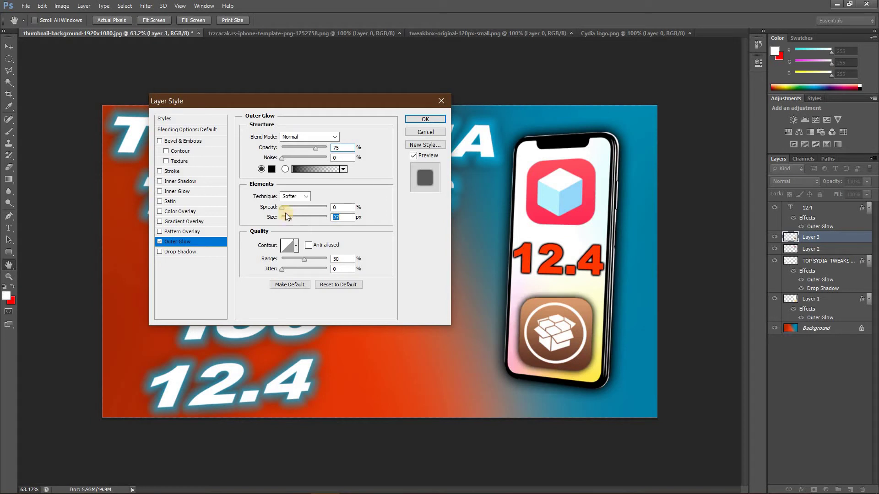
pyautogui.click(284, 208)
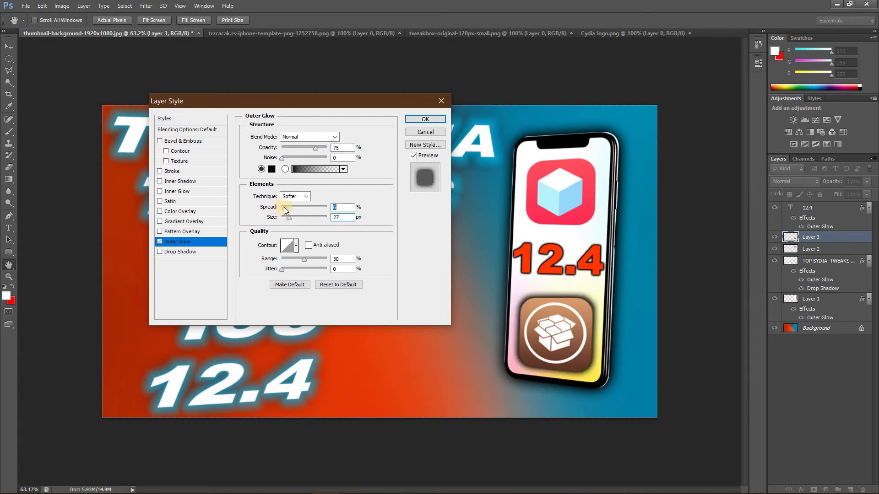
pyautogui.click(426, 119)
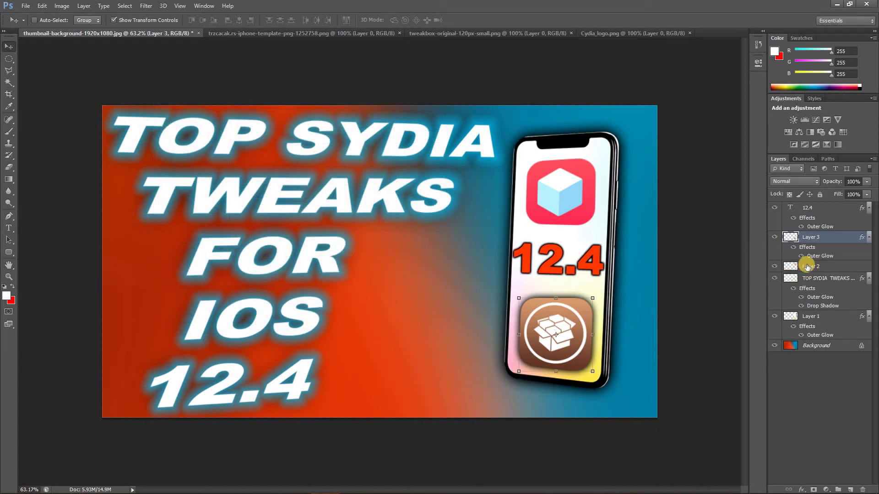
pyautogui.click(807, 266)
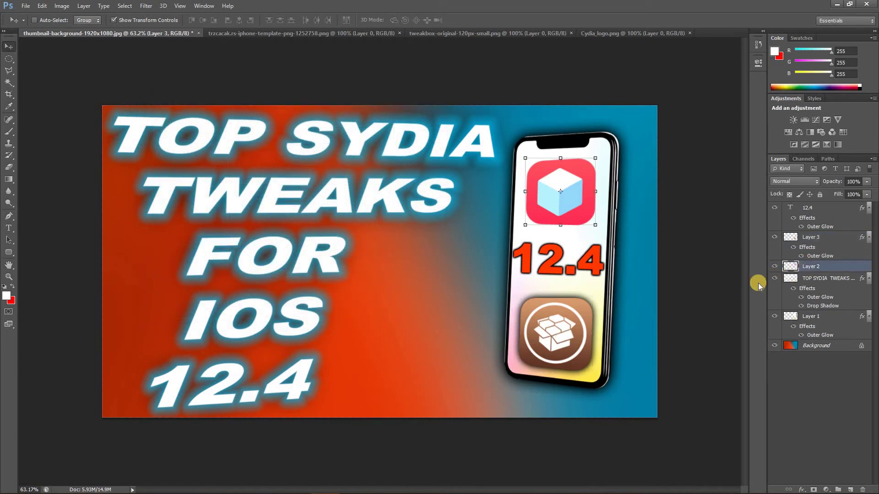
# Step: Give the red cube icon a drop shadow: opacity 100, distance 10, spread 3, size 54
pyautogui.click(801, 490)
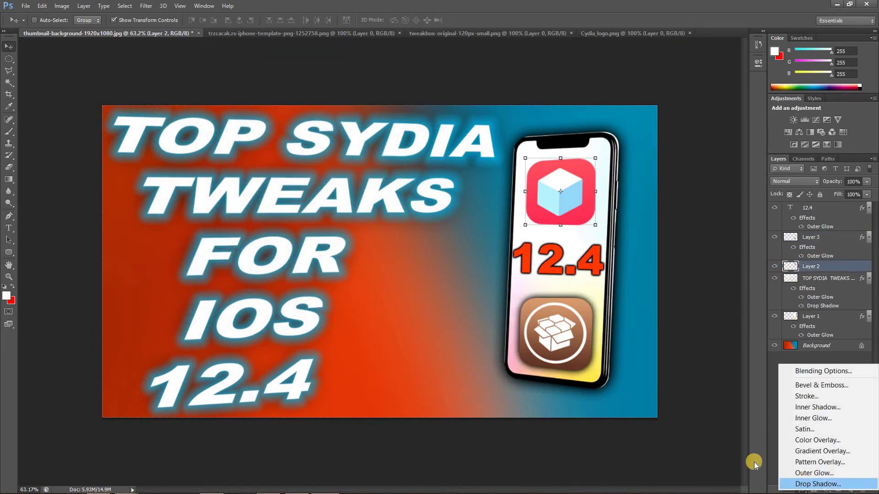
pyautogui.click(755, 461)
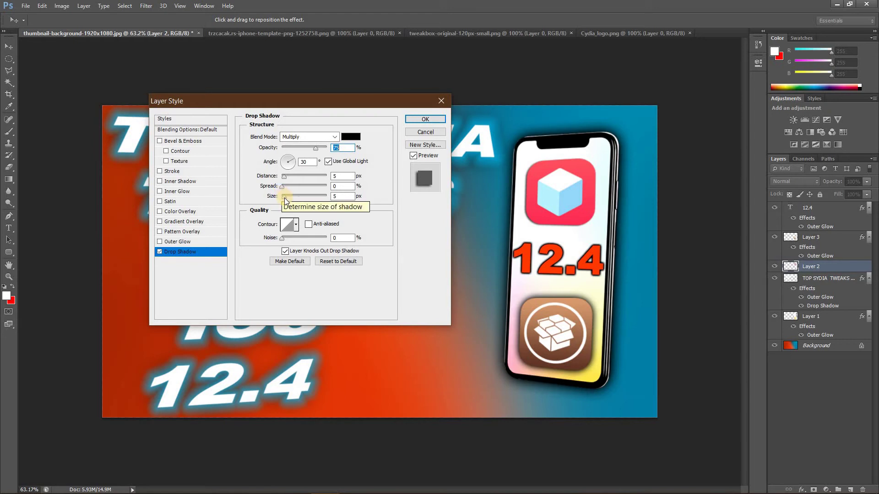
pyautogui.moveTo(284, 198)
pyautogui.mouseDown()
pyautogui.moveTo(298, 197)
pyautogui.moveTo(286, 196)
pyautogui.mouseUp()
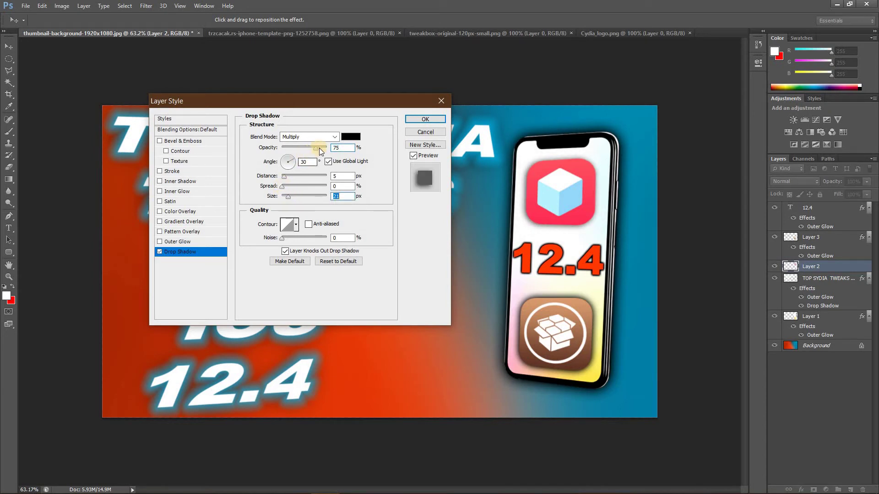
pyautogui.moveTo(316, 149); pyautogui.dragTo(327, 148)
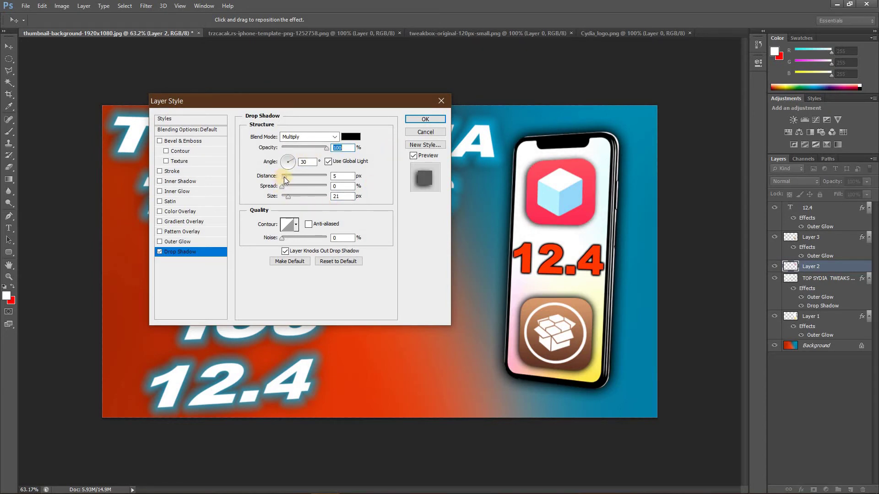
pyautogui.moveTo(282, 176); pyautogui.dragTo(289, 188)
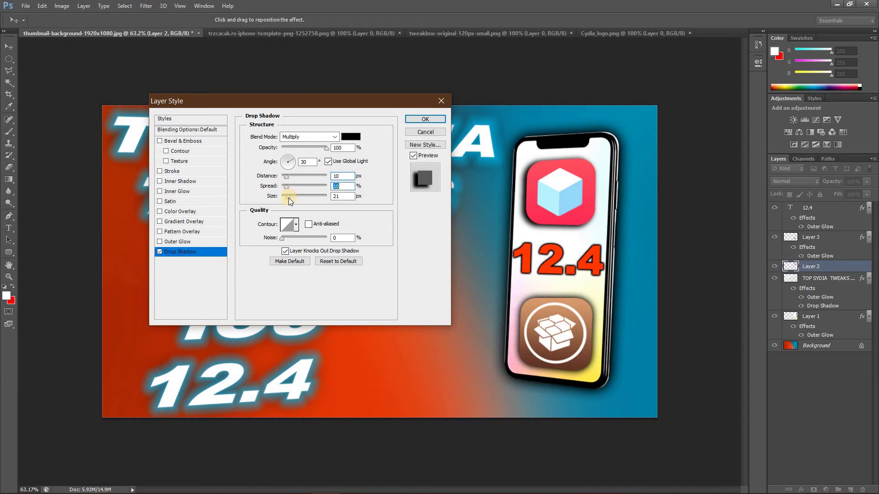
pyautogui.click(285, 197)
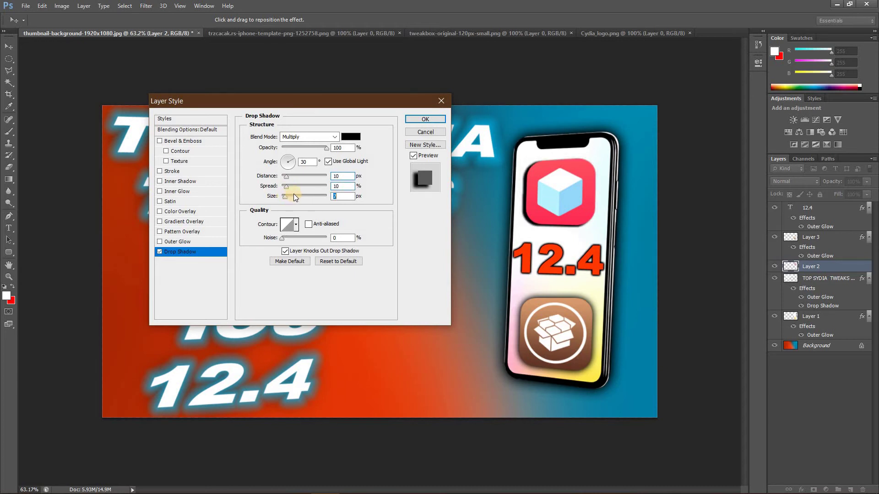
pyautogui.click(293, 194)
pyautogui.moveTo(285, 187); pyautogui.dragTo(283, 187)
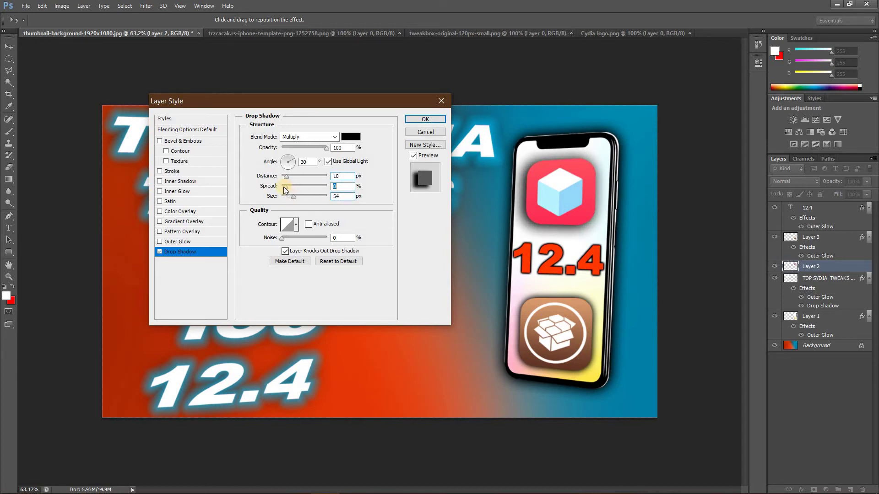
pyautogui.click(430, 121)
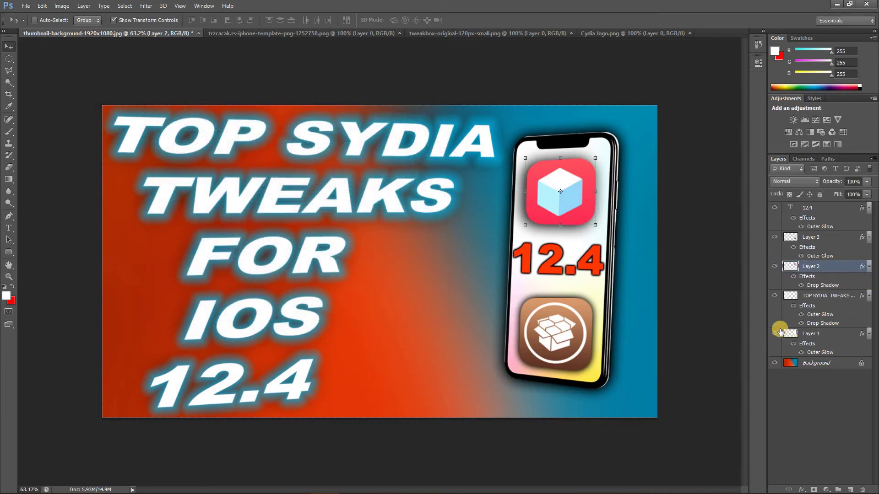
# Step: Swap the Cydia icon's outer glow for a Normal drop shadow with more spread, size 24, opacity 83%
pyautogui.doubleClick(818, 257)
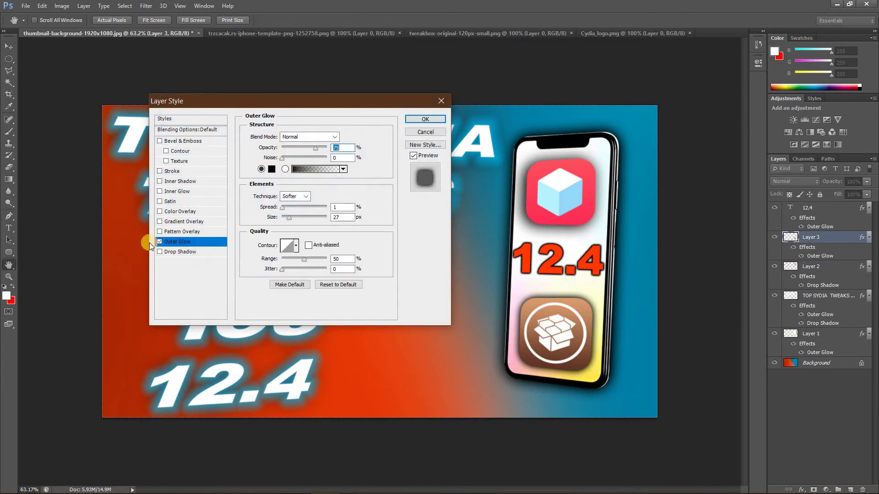
pyautogui.click(161, 240)
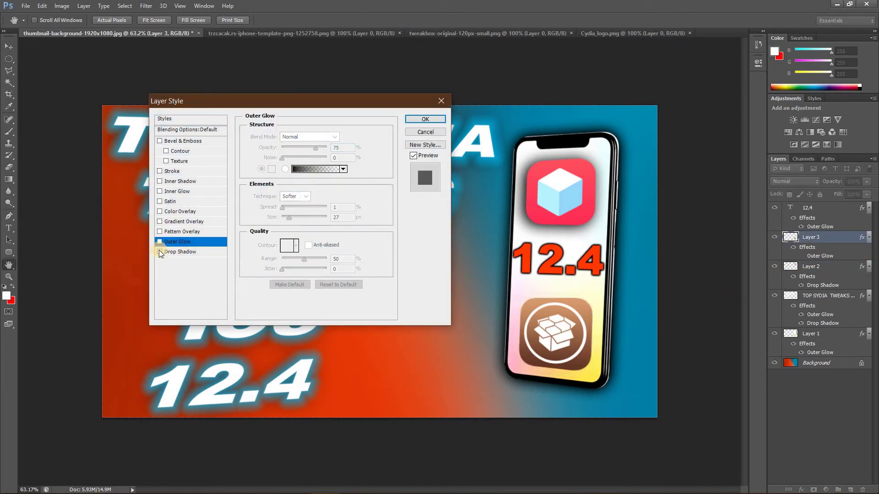
pyautogui.click(187, 252)
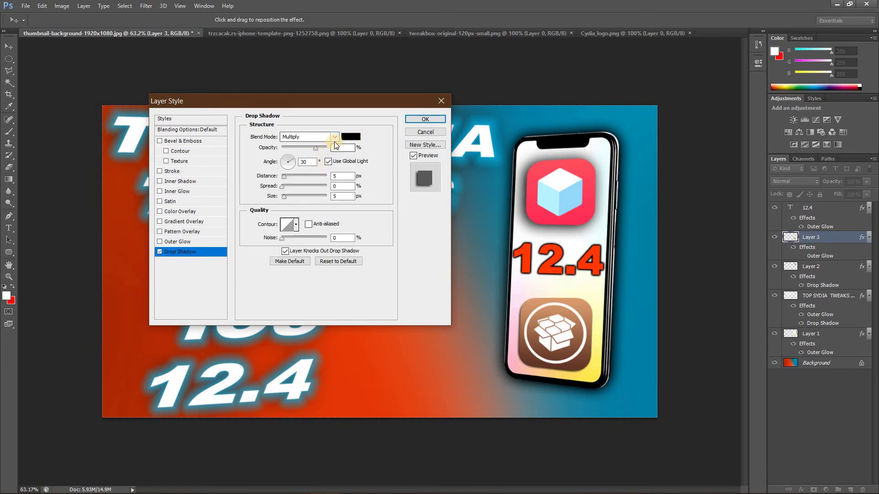
pyautogui.click(312, 137)
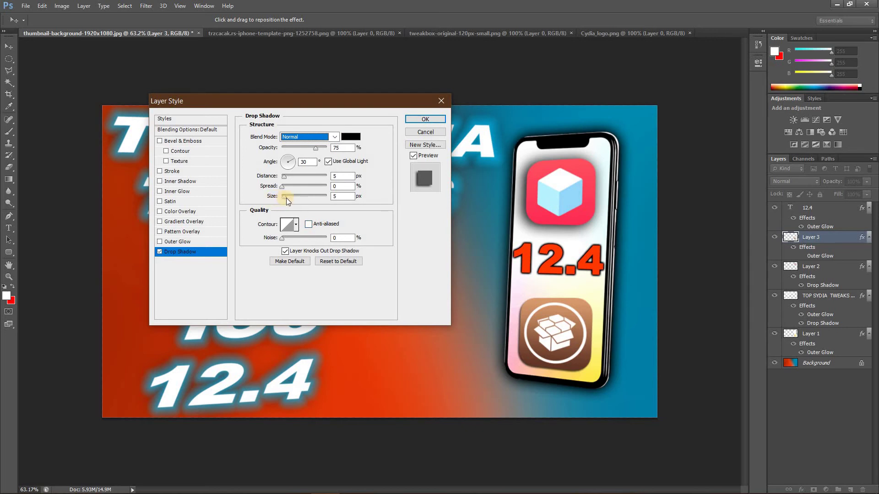
pyautogui.moveTo(286, 198); pyautogui.dragTo(288, 185)
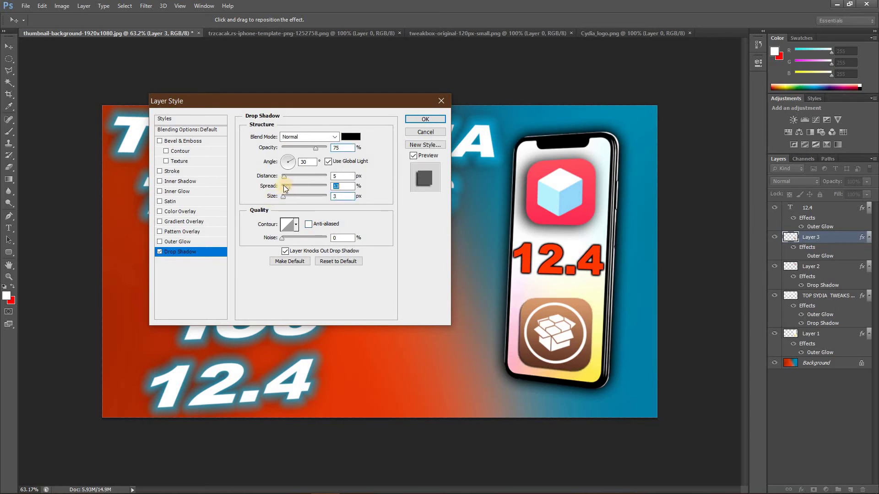
pyautogui.moveTo(283, 176); pyautogui.dragTo(286, 194)
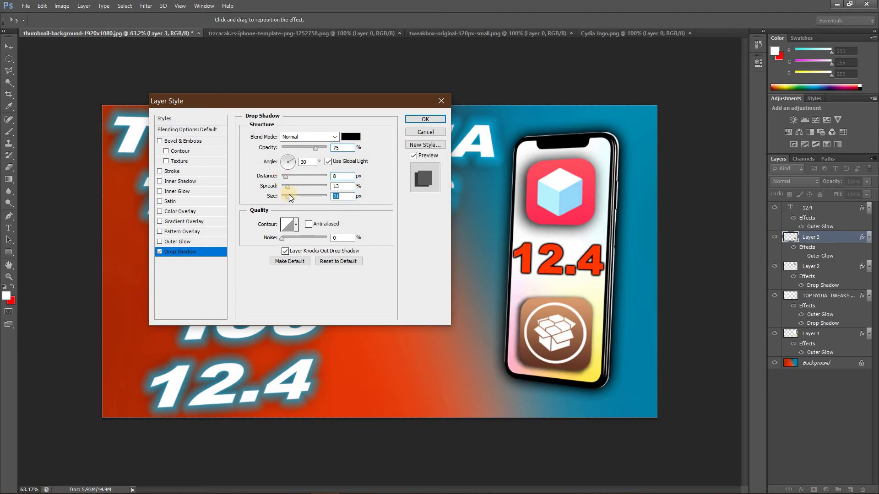
pyautogui.moveTo(288, 197); pyautogui.dragTo(289, 196)
pyautogui.moveTo(317, 150); pyautogui.dragTo(320, 149)
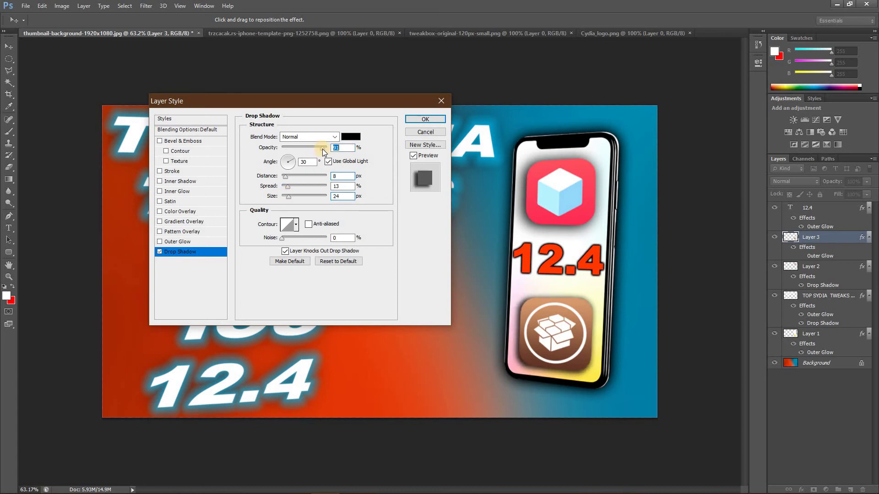
pyautogui.click(420, 119)
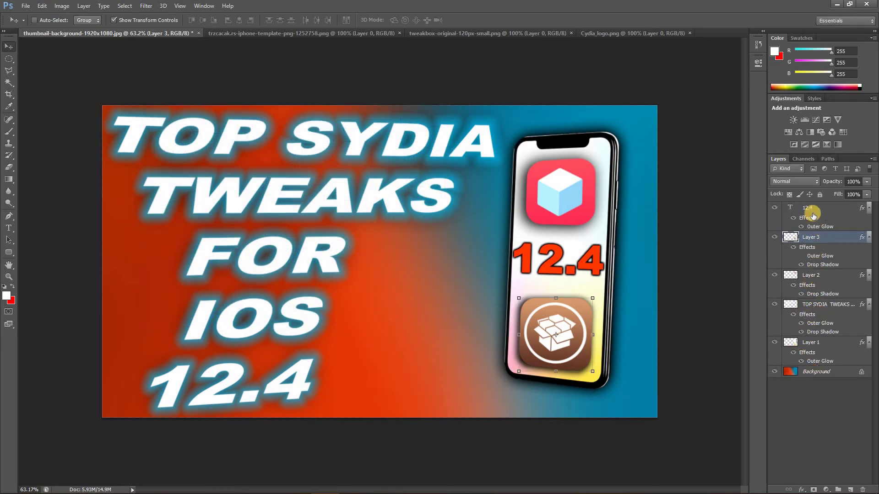
# Step: Add a drop shadow with increased size and spread to the 12.4 text layer
pyautogui.doubleClick(817, 226)
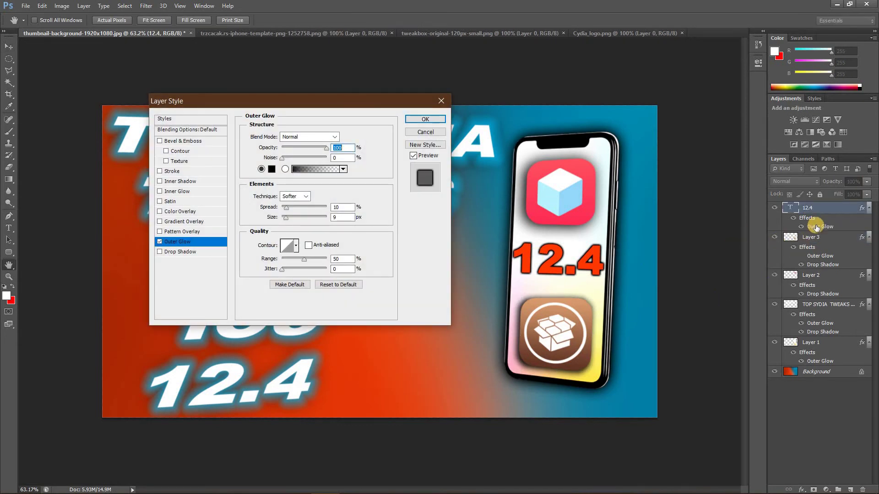
pyautogui.click(175, 252)
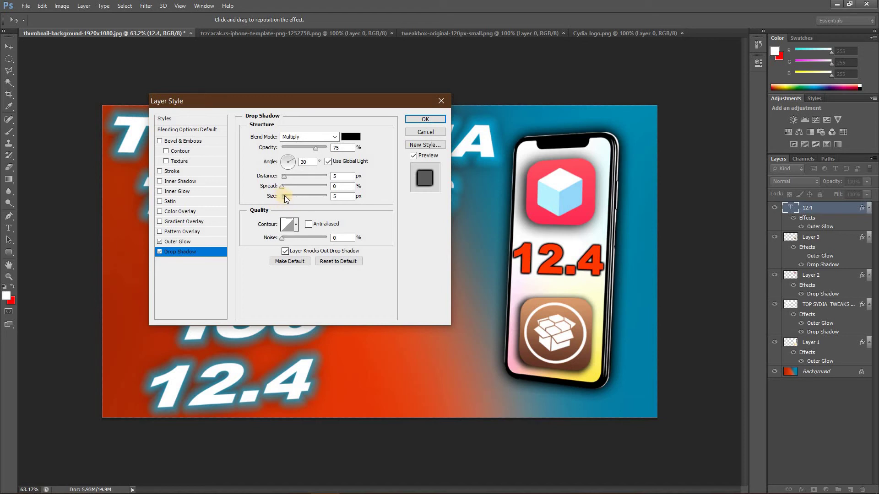
pyautogui.moveTo(283, 196)
pyautogui.mouseDown()
pyautogui.moveTo(292, 196)
pyautogui.moveTo(287, 178)
pyautogui.mouseUp()
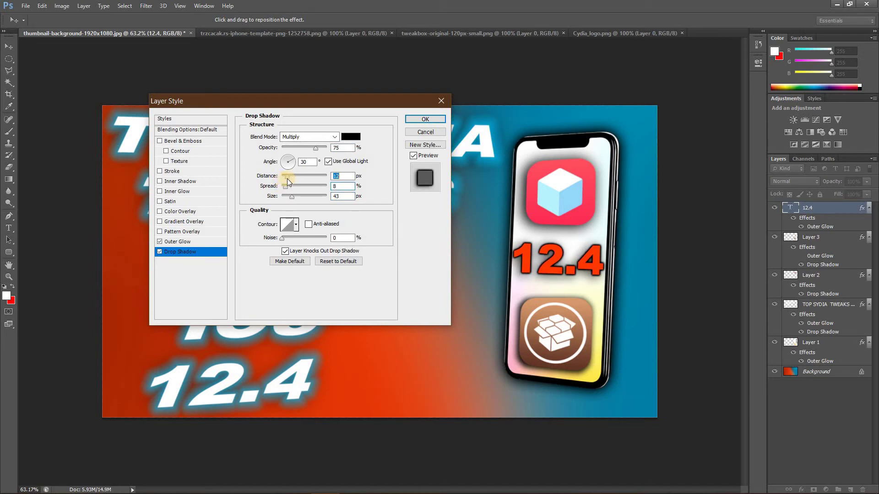
pyautogui.click(433, 120)
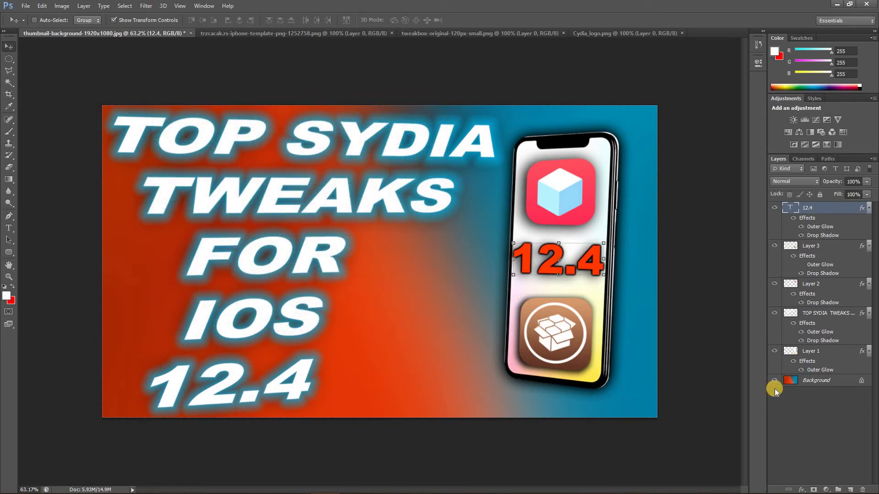
# Step: Unlock the Background layer into Layer 0 and choose the textured 466 brush preset
pyautogui.click(859, 381)
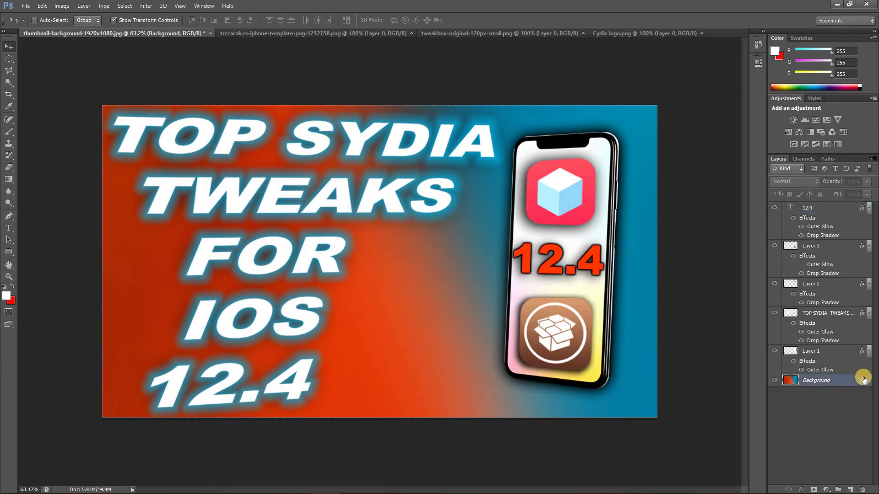
pyautogui.moveTo(863, 381); pyautogui.dragTo(865, 489)
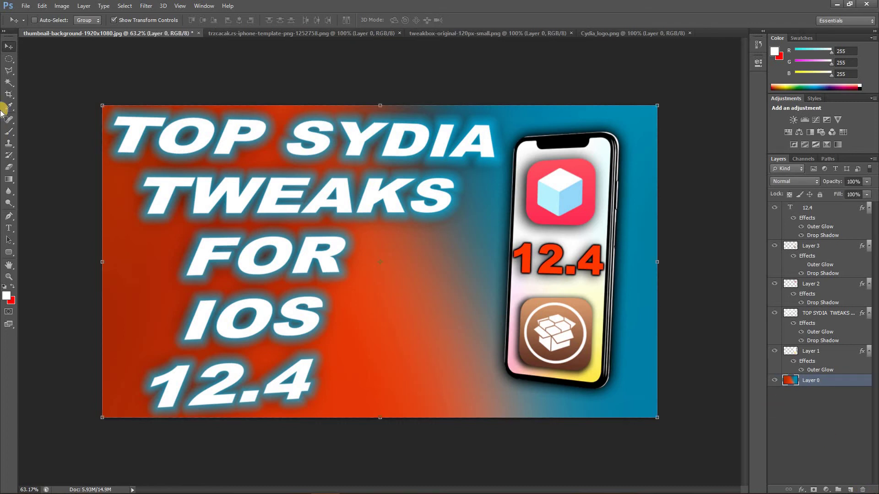
pyautogui.click(8, 132)
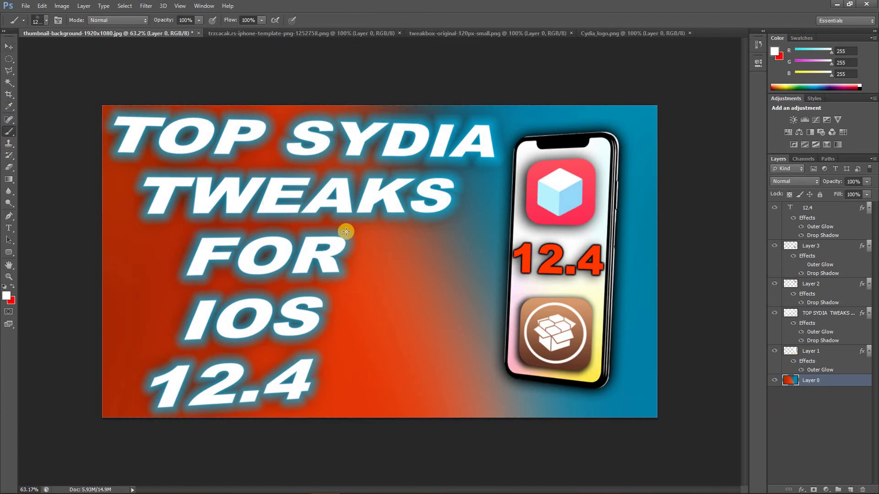
pyautogui.rightClick(414, 291)
pyautogui.scroll(-1, 471, 358)
pyautogui.scroll(-2, 471, 359)
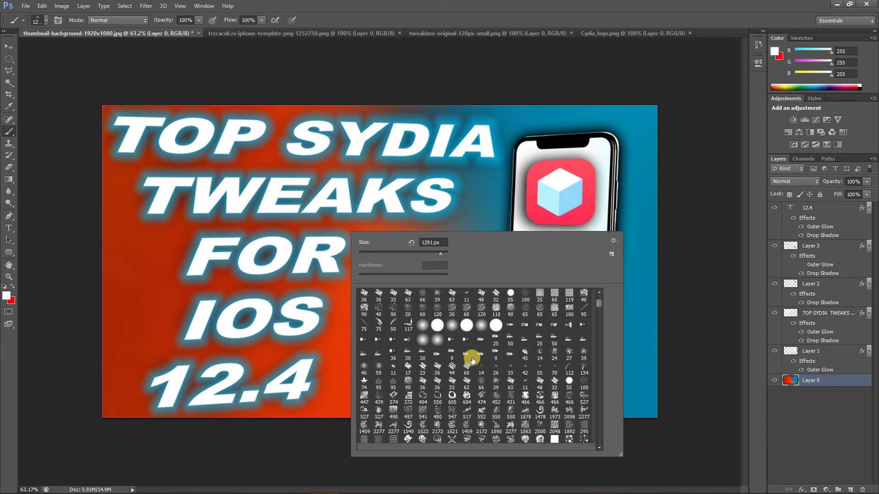
pyautogui.scroll(-2, 471, 359)
pyautogui.scroll(-1, 472, 361)
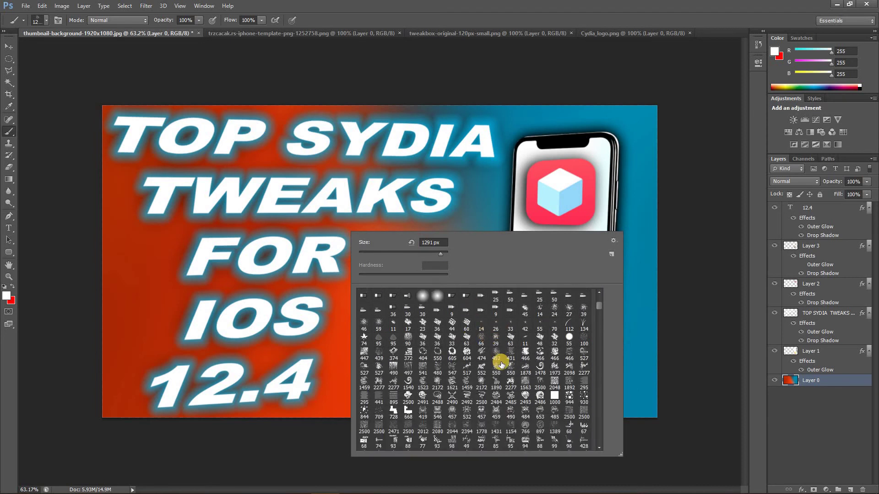
pyautogui.scroll(-1, 475, 363)
pyautogui.scroll(-1, 478, 365)
pyautogui.scroll(-4, 478, 365)
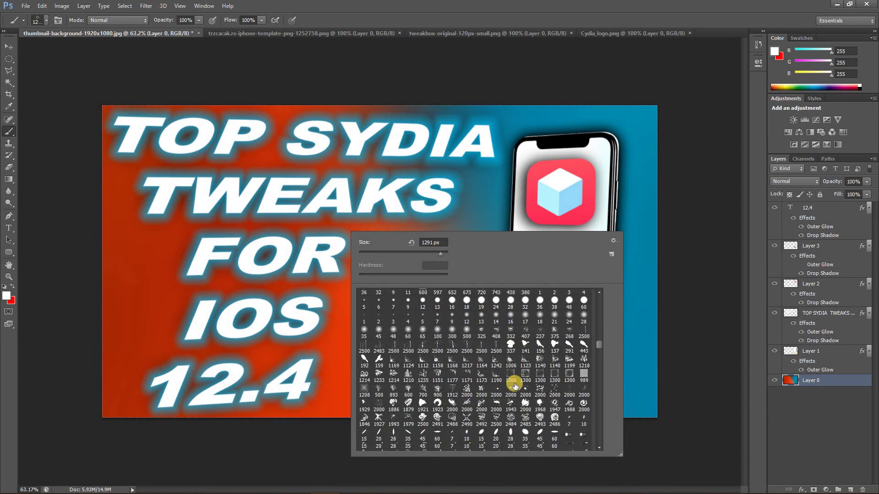
pyautogui.scroll(-3, 514, 386)
pyautogui.scroll(-2, 512, 386)
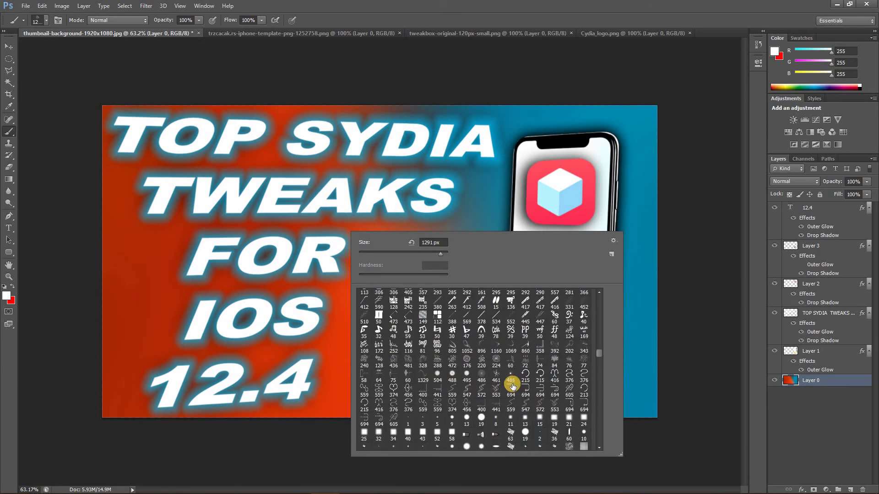
pyautogui.scroll(-2, 513, 386)
pyautogui.scroll(-3, 508, 387)
pyautogui.scroll(-3, 504, 388)
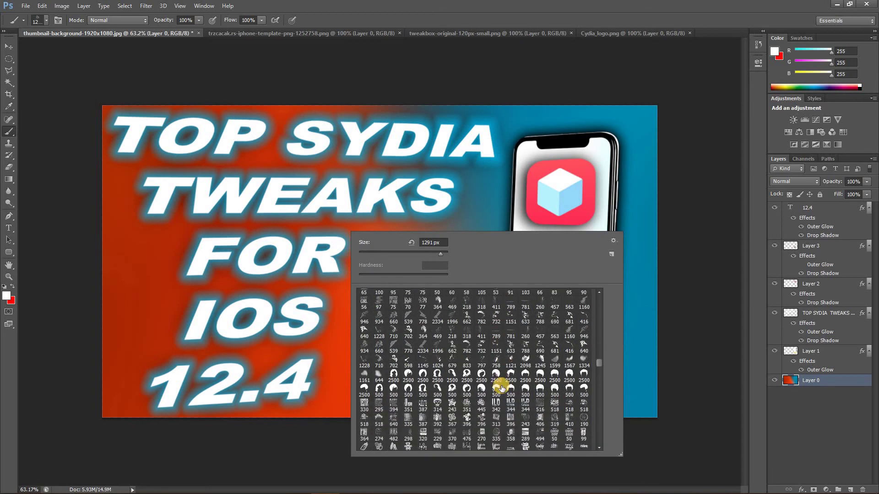
pyautogui.scroll(-3, 499, 388)
pyautogui.scroll(-3, 488, 384)
pyautogui.scroll(-3, 482, 385)
pyautogui.scroll(-3, 478, 387)
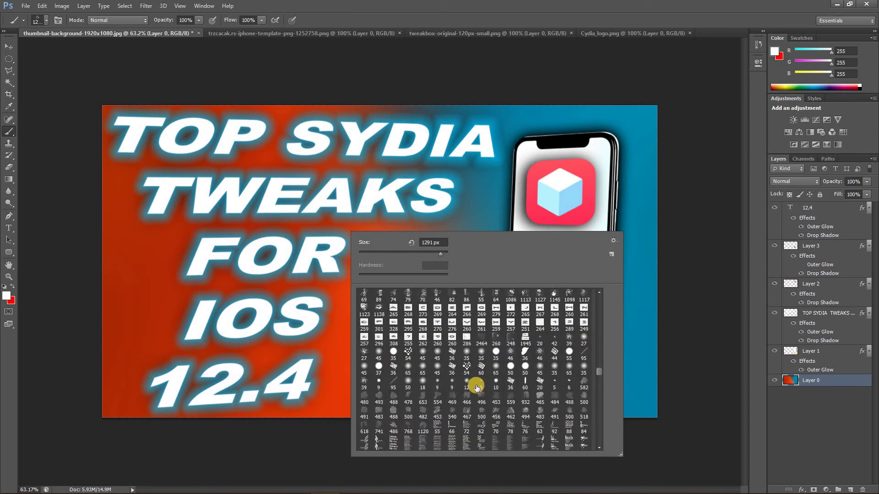
pyautogui.scroll(-2, 474, 385)
pyautogui.scroll(-3, 454, 366)
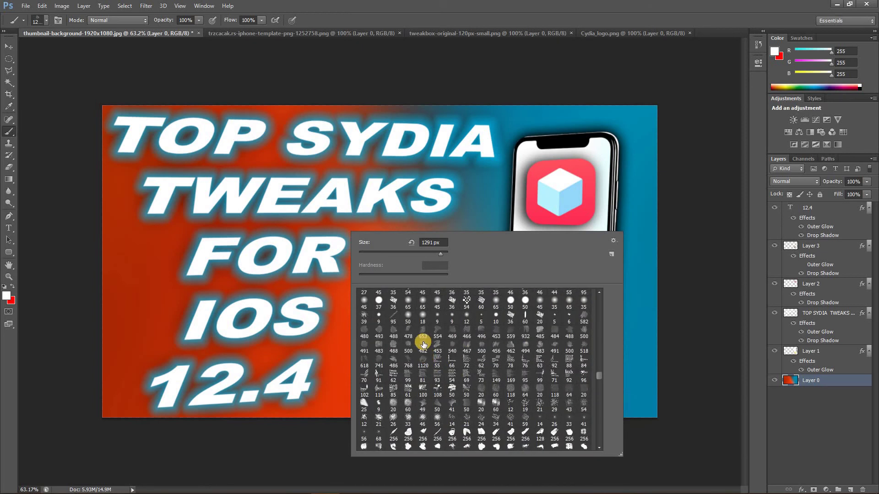
pyautogui.click(471, 334)
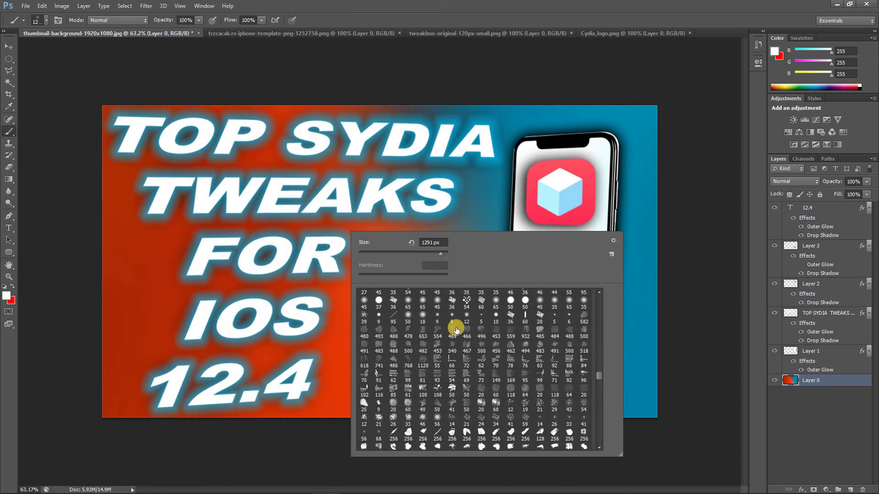
# Step: Test white stamps with the brush at about 941 px, undo them, and resize the brush to 485 px
pyautogui.rightClick(153, 262)
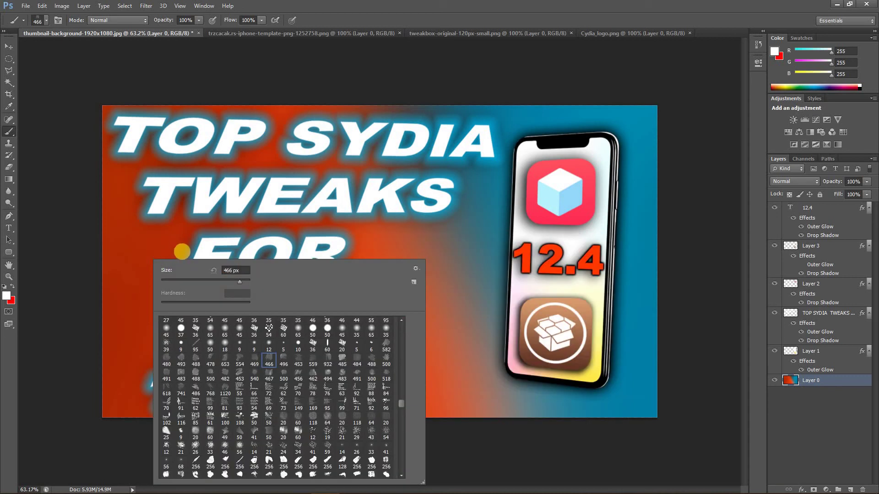
pyautogui.click(178, 249)
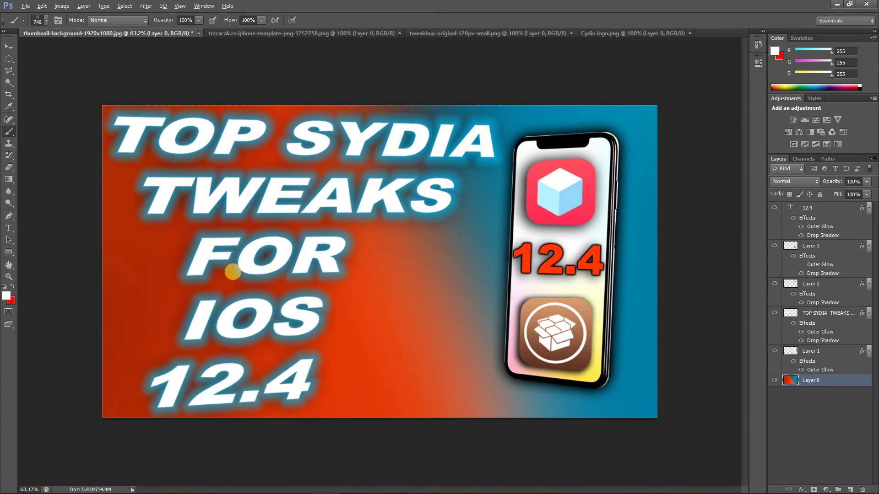
pyautogui.moveTo(233, 272); pyautogui.dragTo(243, 273)
pyautogui.click(242, 286)
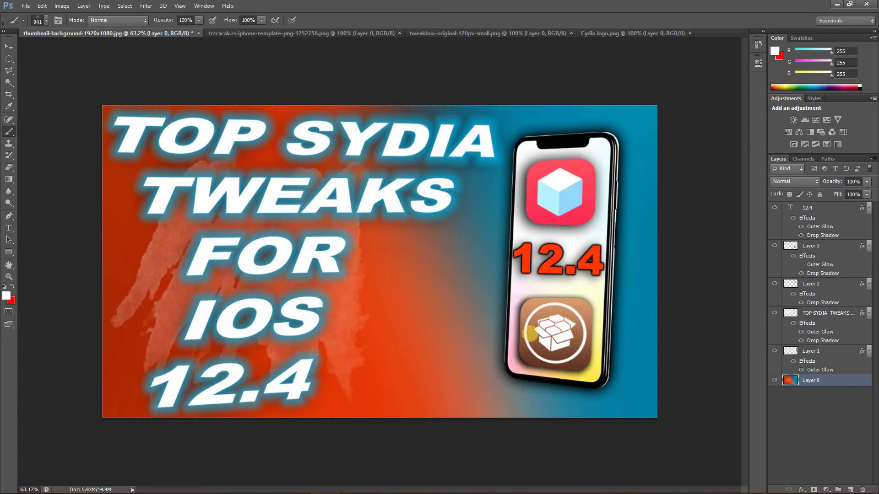
pyautogui.click(531, 305)
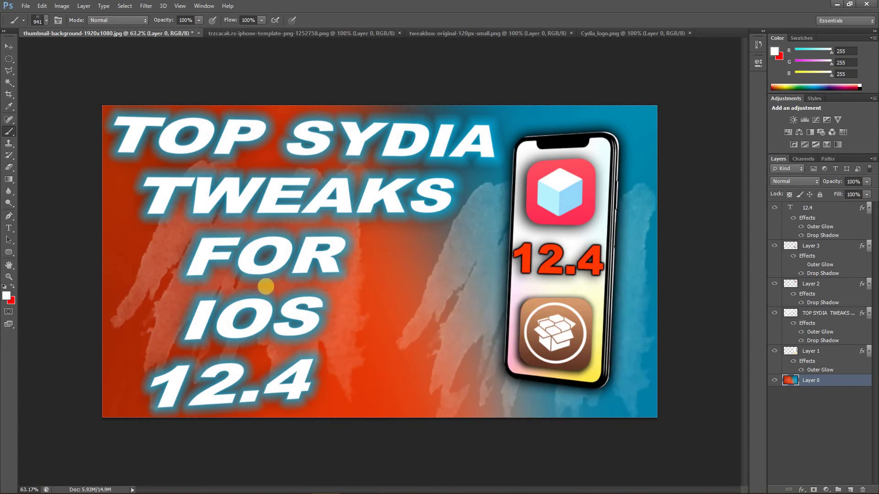
pyautogui.hotkey('ctrl', 'alt', 'z')
pyautogui.hotkey('ctrl', 'alt', 'z')
pyautogui.rightClick(462, 318)
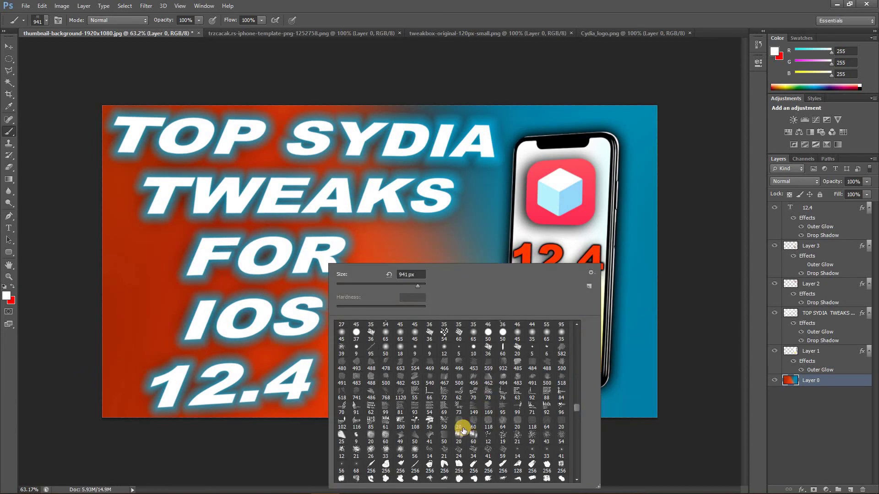
pyautogui.click(521, 363)
# Step: Set the foreground colour to black and the brush opacity to 48%
pyautogui.press('Return')
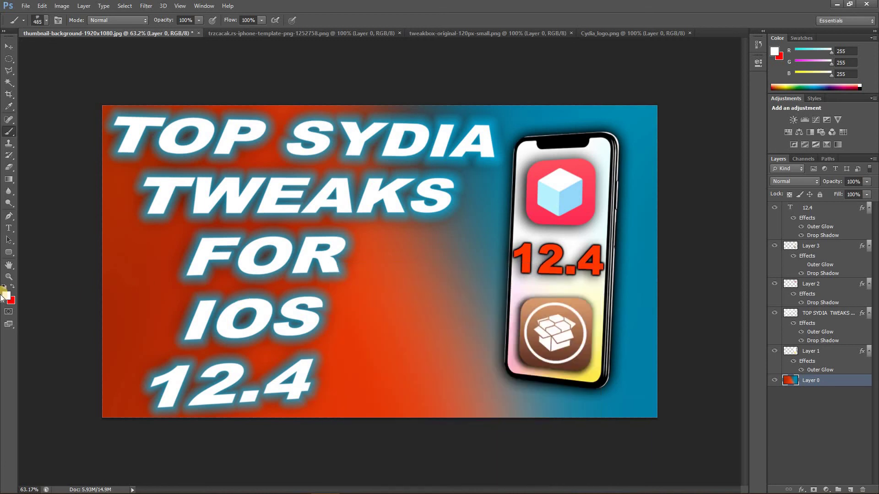
pyautogui.click(5, 296)
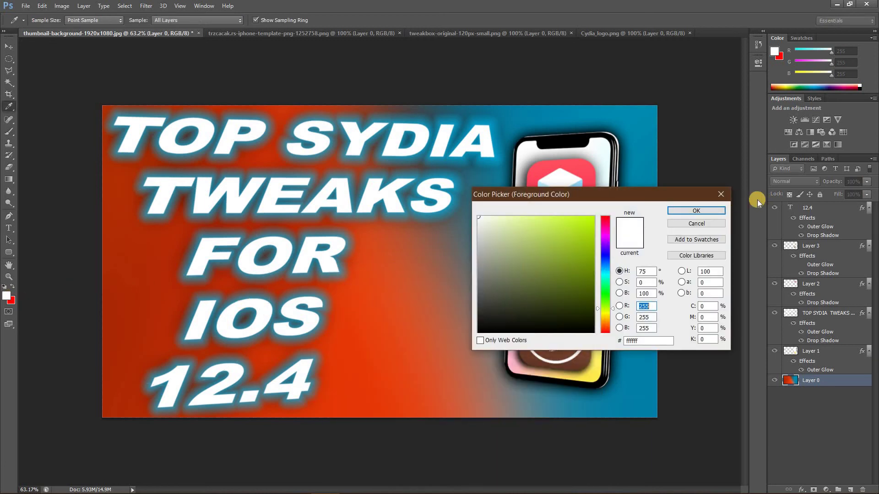
pyautogui.click(593, 332)
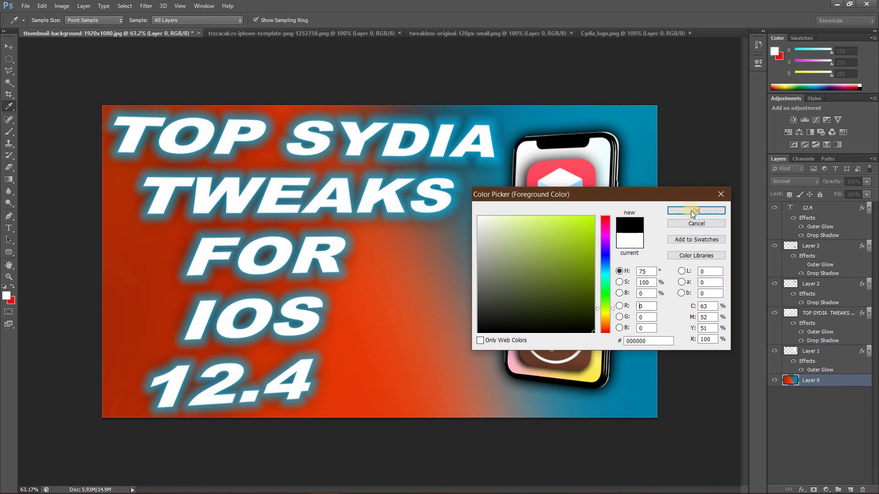
pyautogui.click(691, 211)
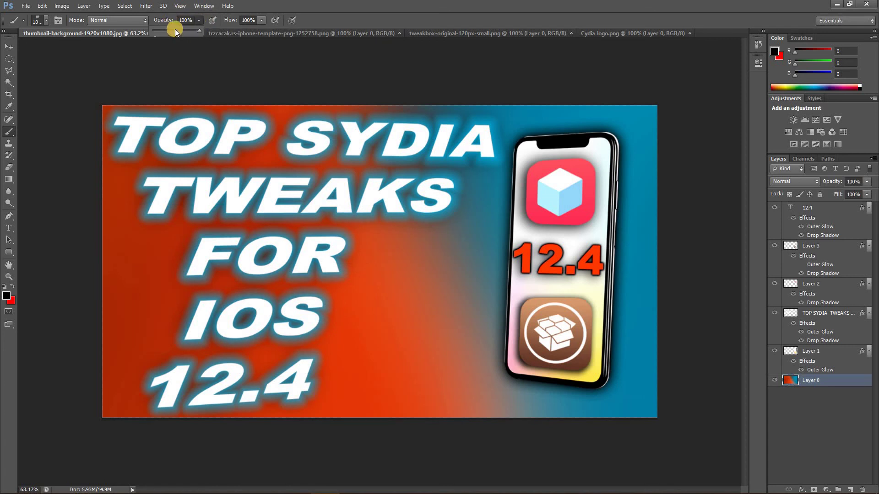
pyautogui.press('4')
pyautogui.press('8')
# Step: Paint dark textured strokes over the left background and top-right corner with a 456 px brush
pyautogui.click(60, 372)
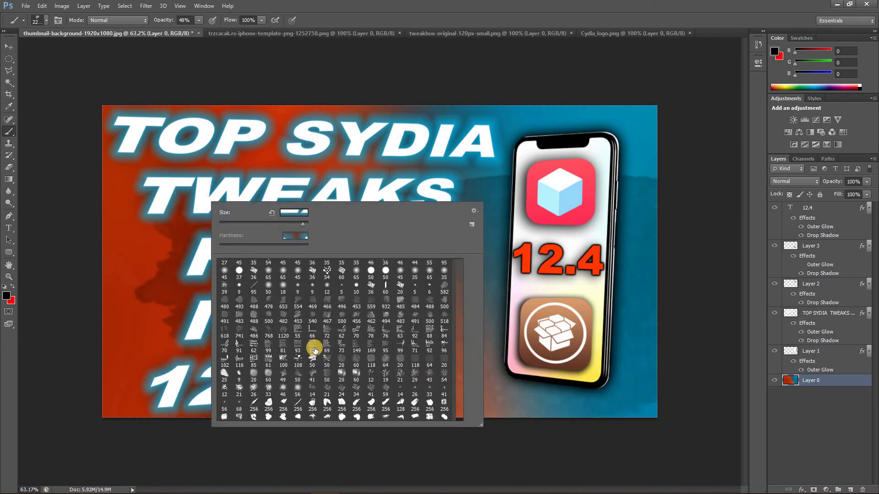
pyautogui.rightClick(329, 371)
pyautogui.click(356, 319)
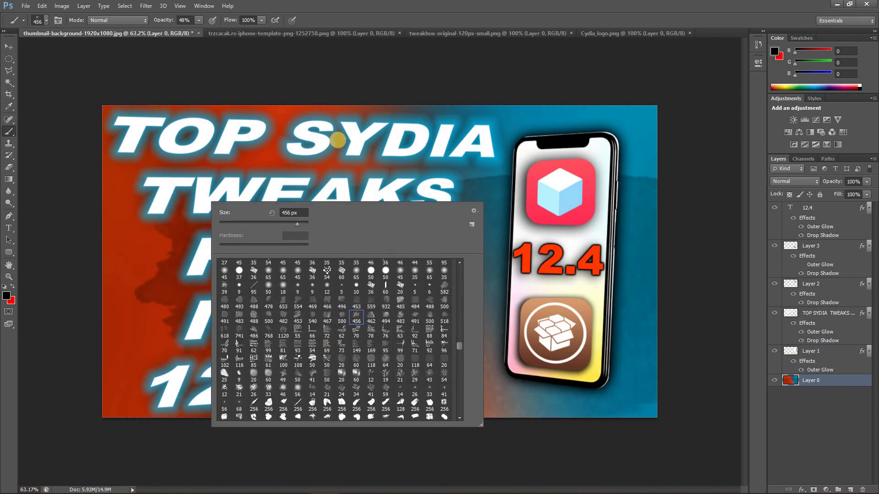
pyautogui.click(216, 158)
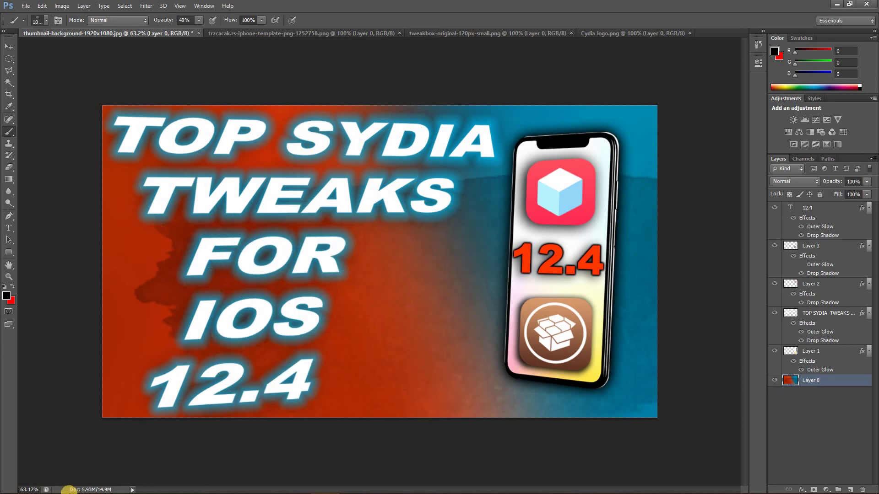
pyautogui.hotkey('ctrl', 'z')
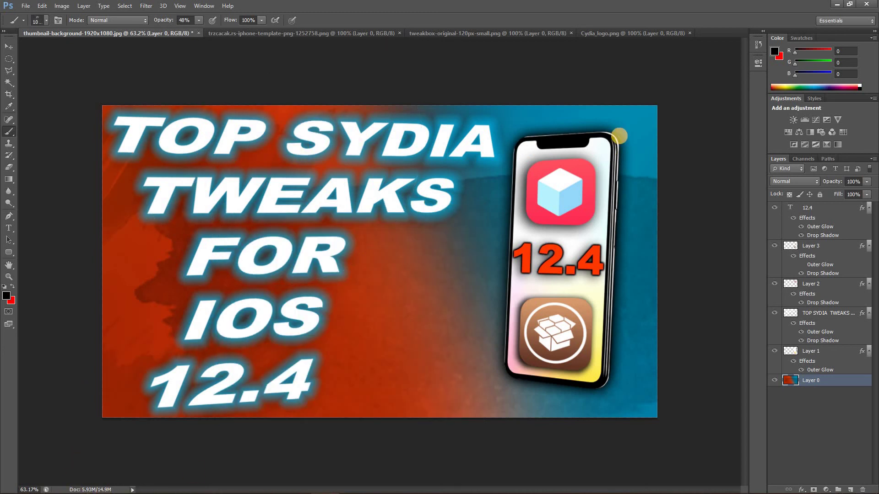
pyautogui.click(627, 115)
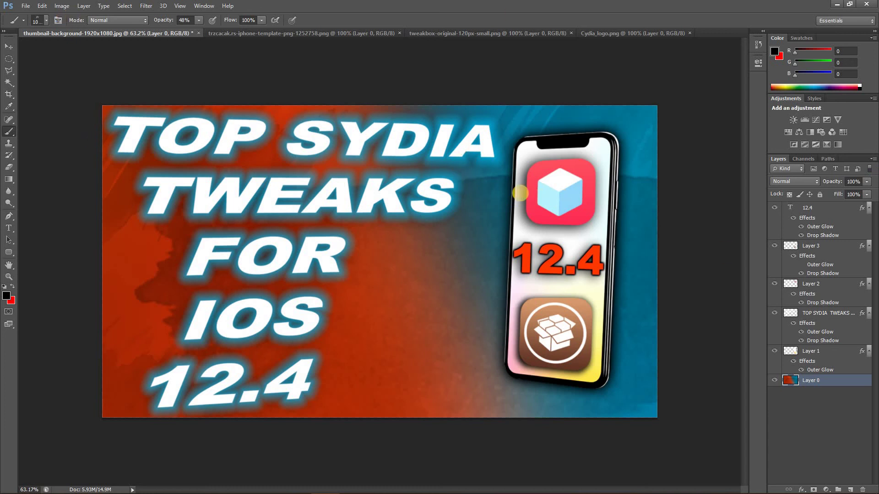
pyautogui.click(9, 46)
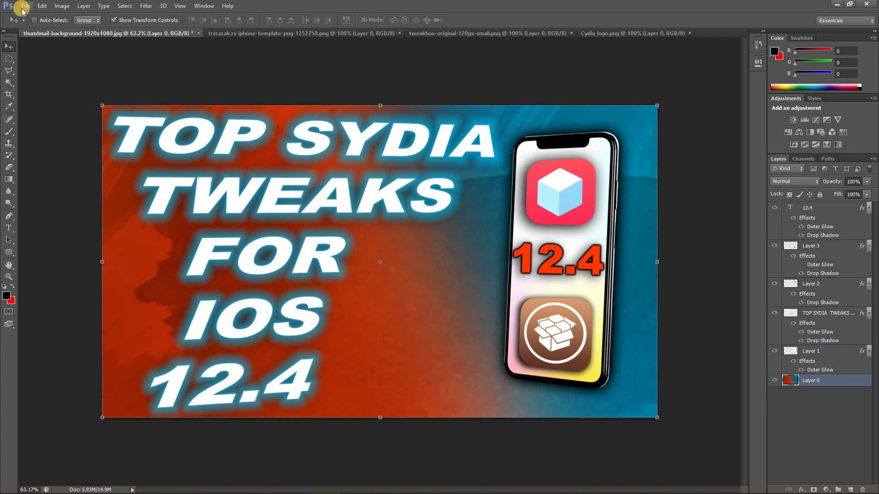
pyautogui.click(25, 6)
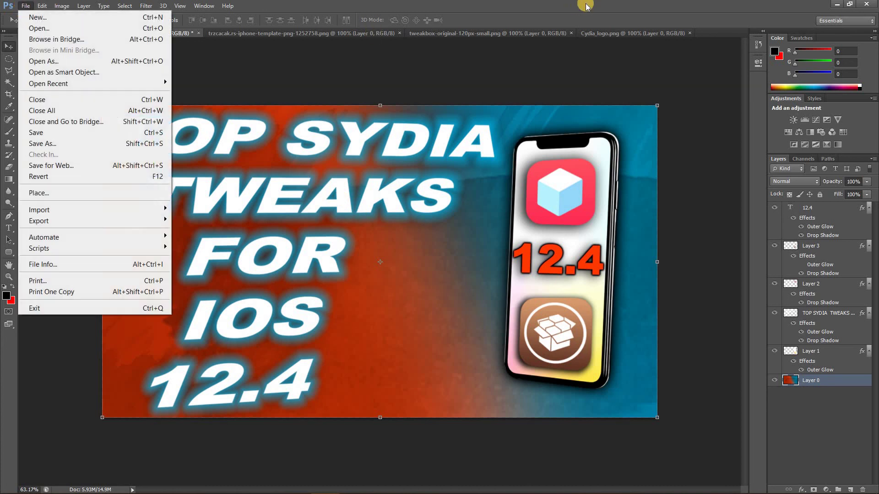
pyautogui.press('Escape')
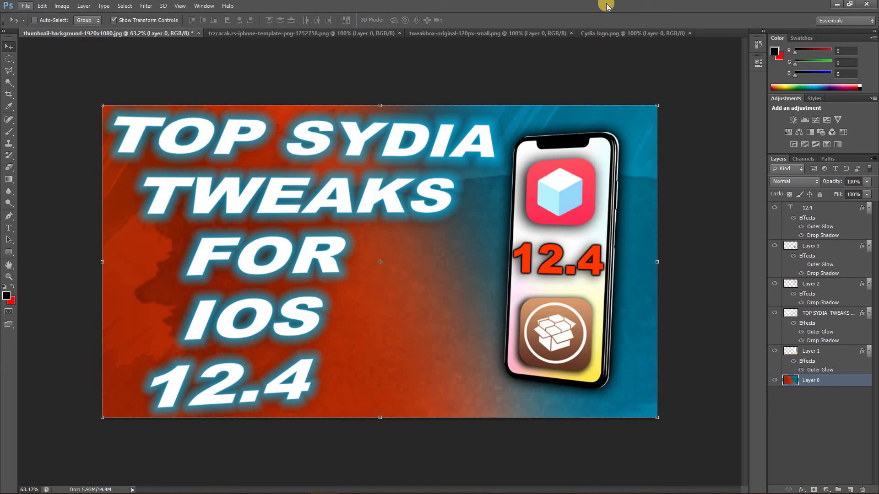